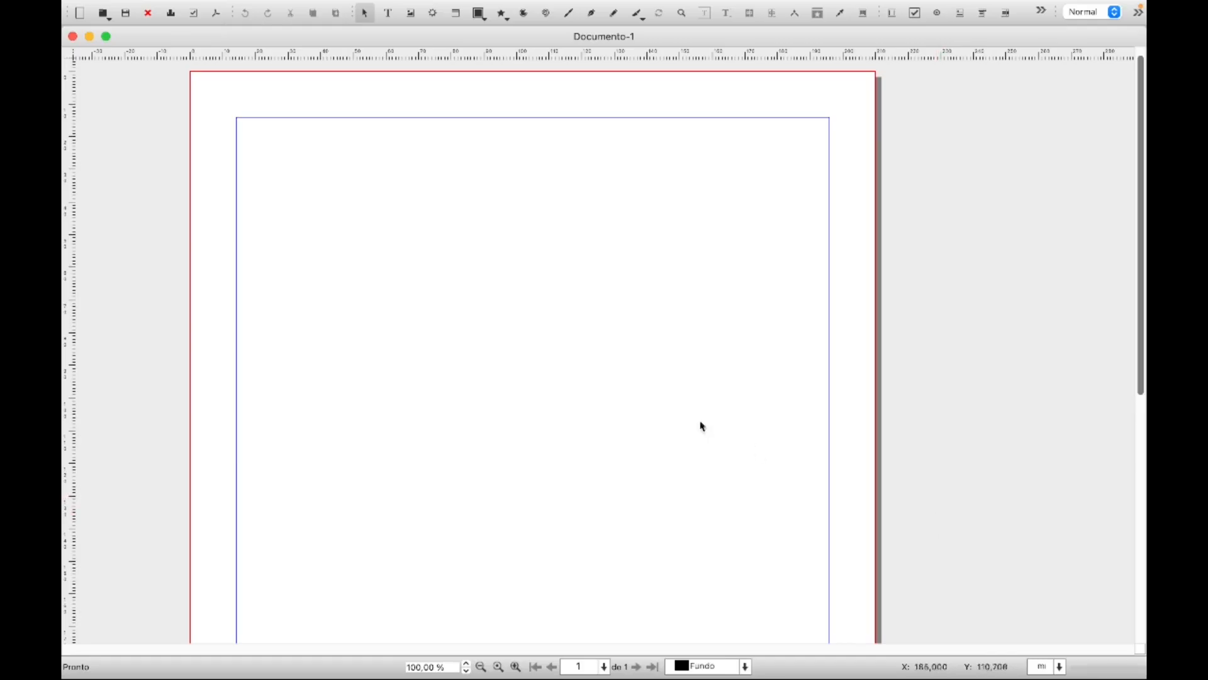
- Insert two square text frames about 35 mm wide, one near the page's upper-left margin and one toward the right margin
mouse_move(398, 6)
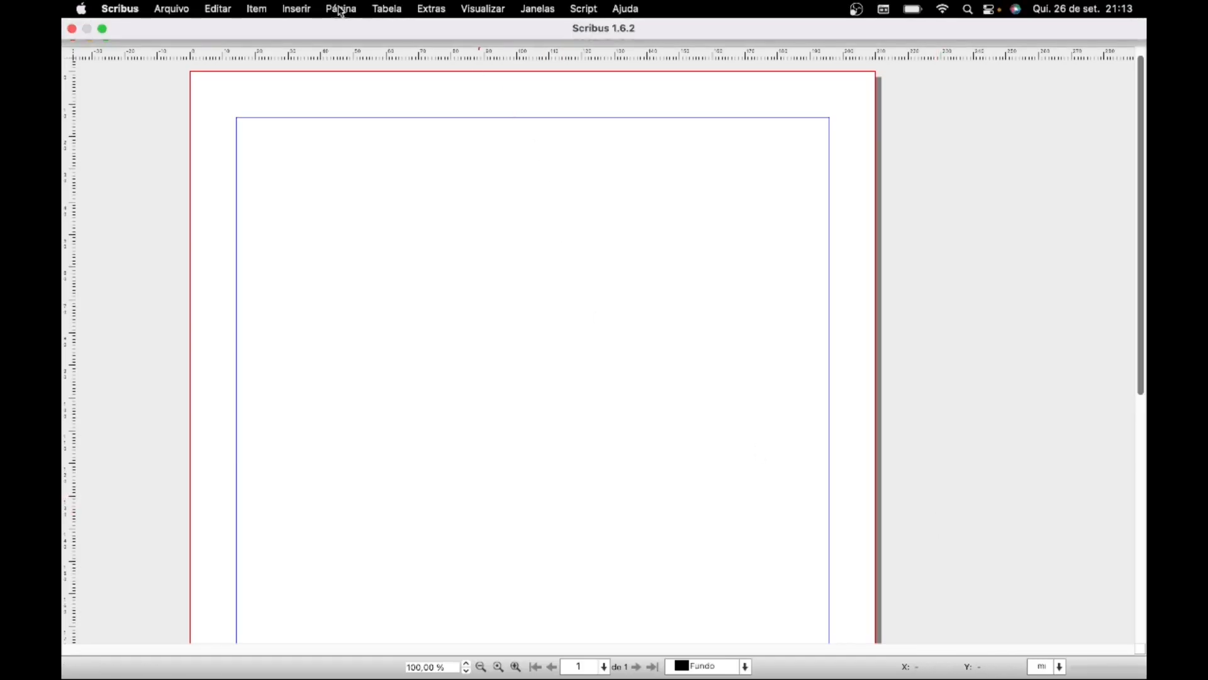
click(303, 12)
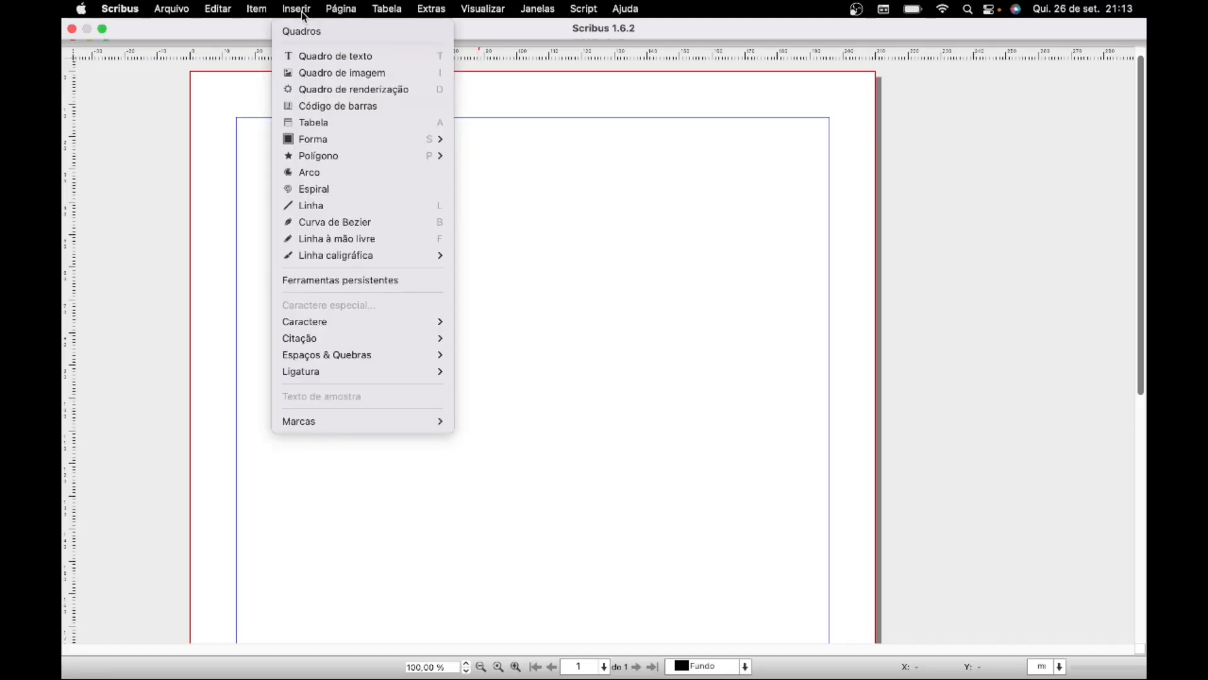
click(316, 56)
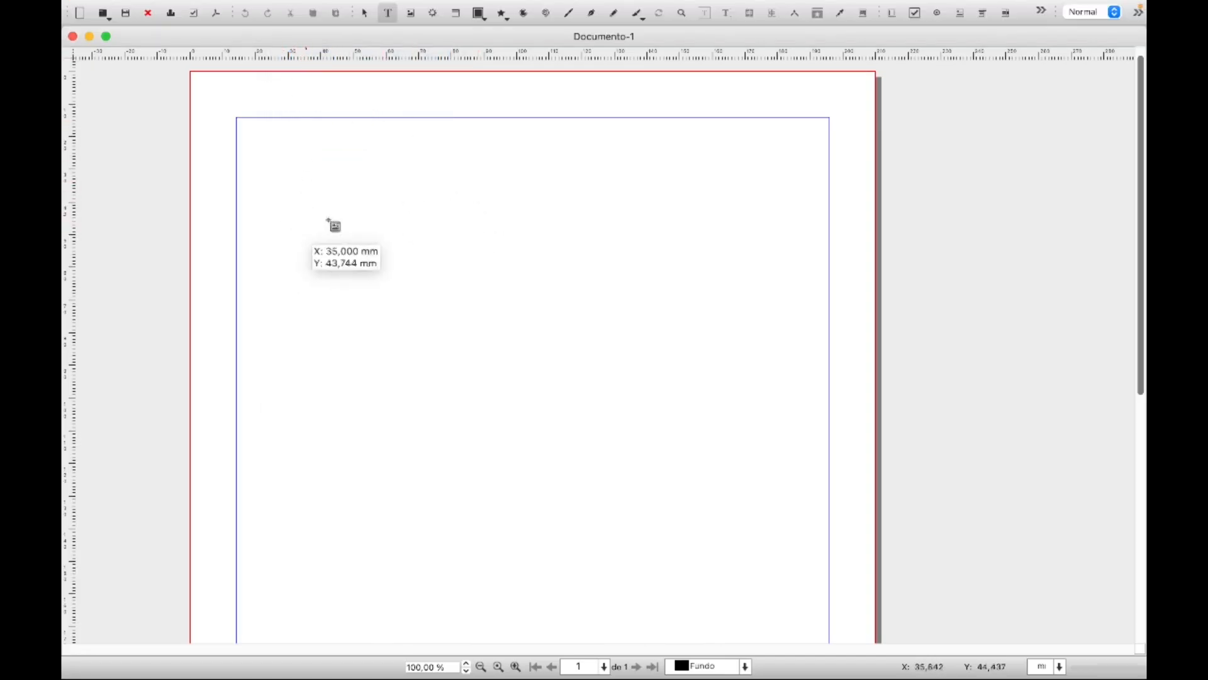
click(299, 184)
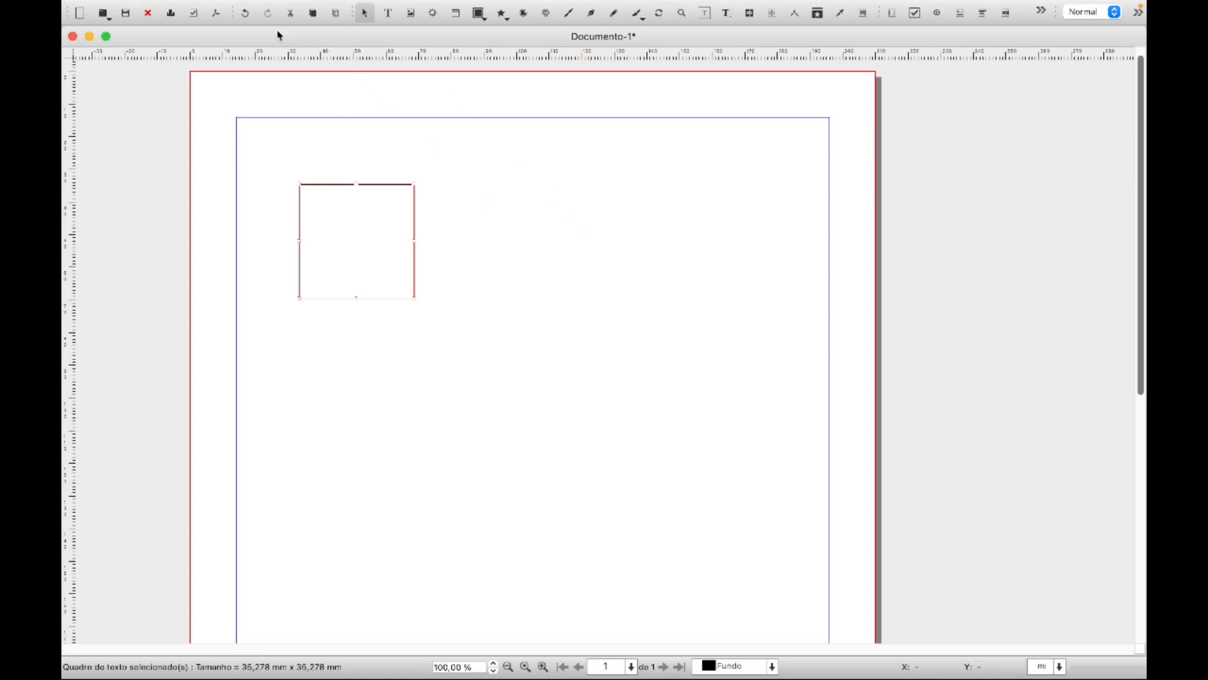
click(390, 15)
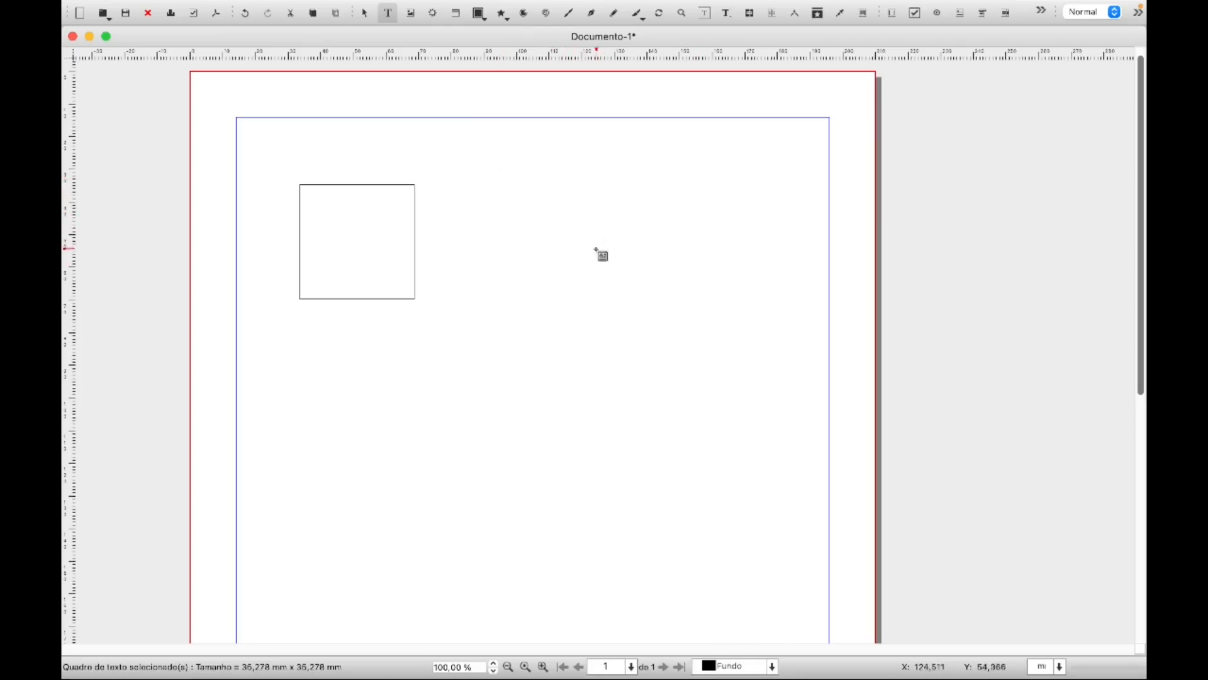
click(640, 235)
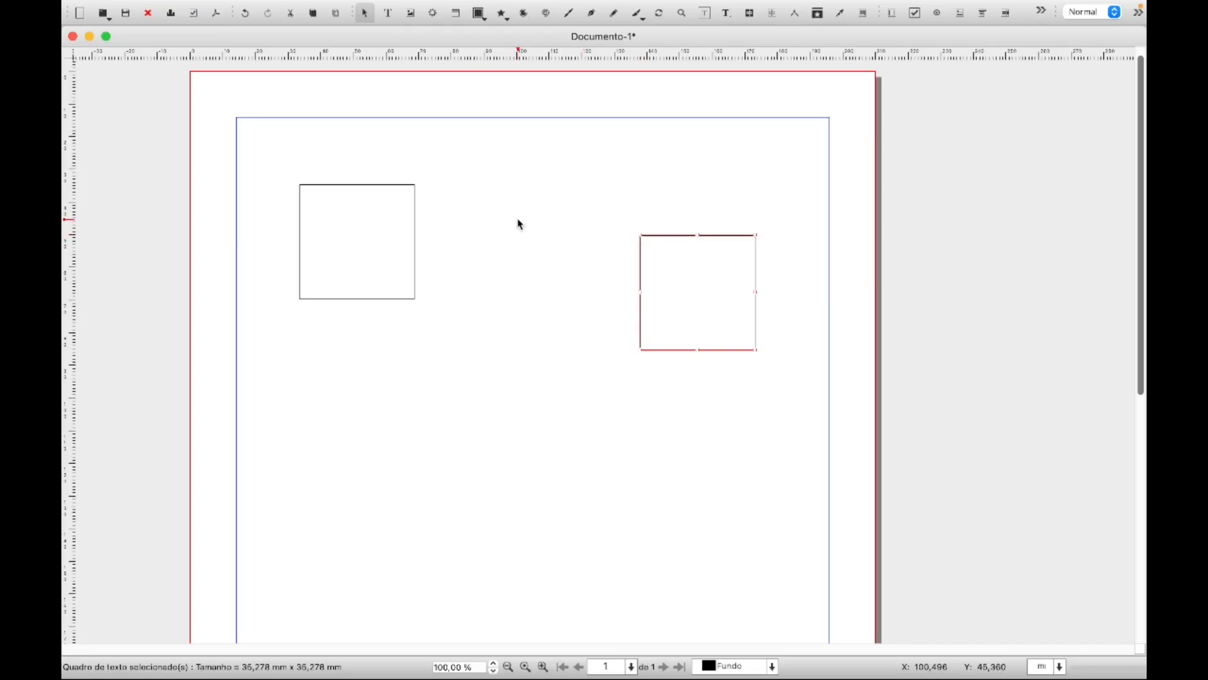
- Fill the text frame near the upper-left margin with four lines of random letters starting with "qweetyukll;;;qieuhd"
double_click(311, 196)
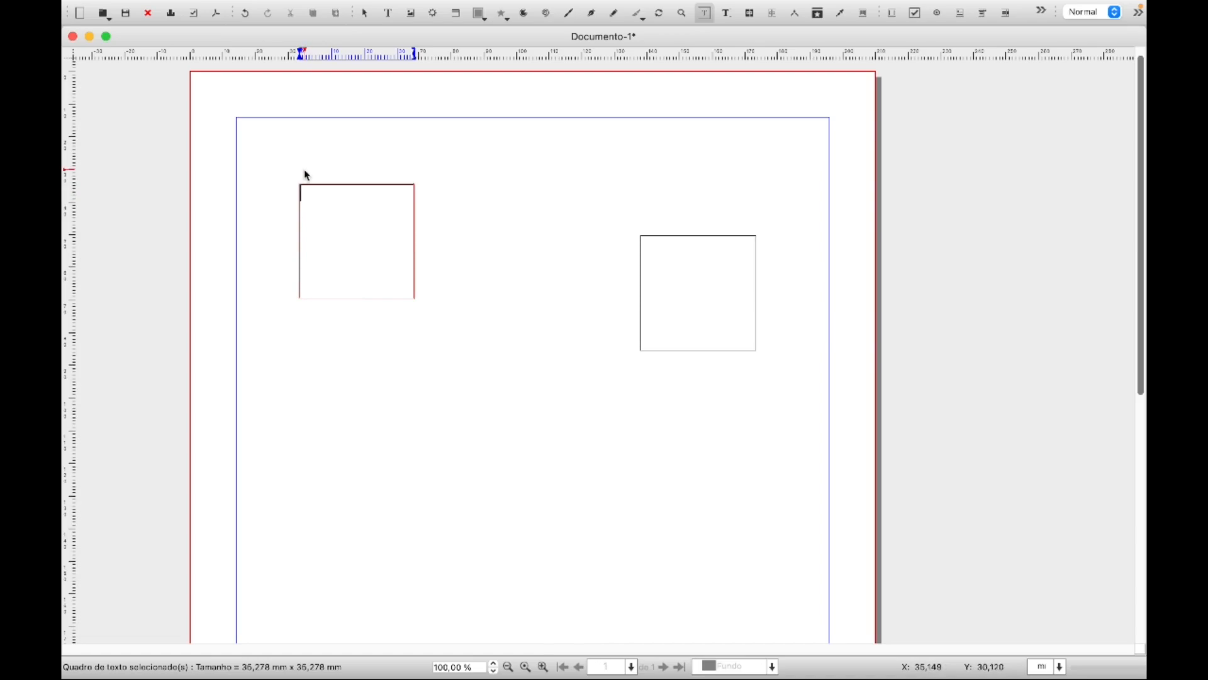
text(qweetyukll;;;qieuhd)
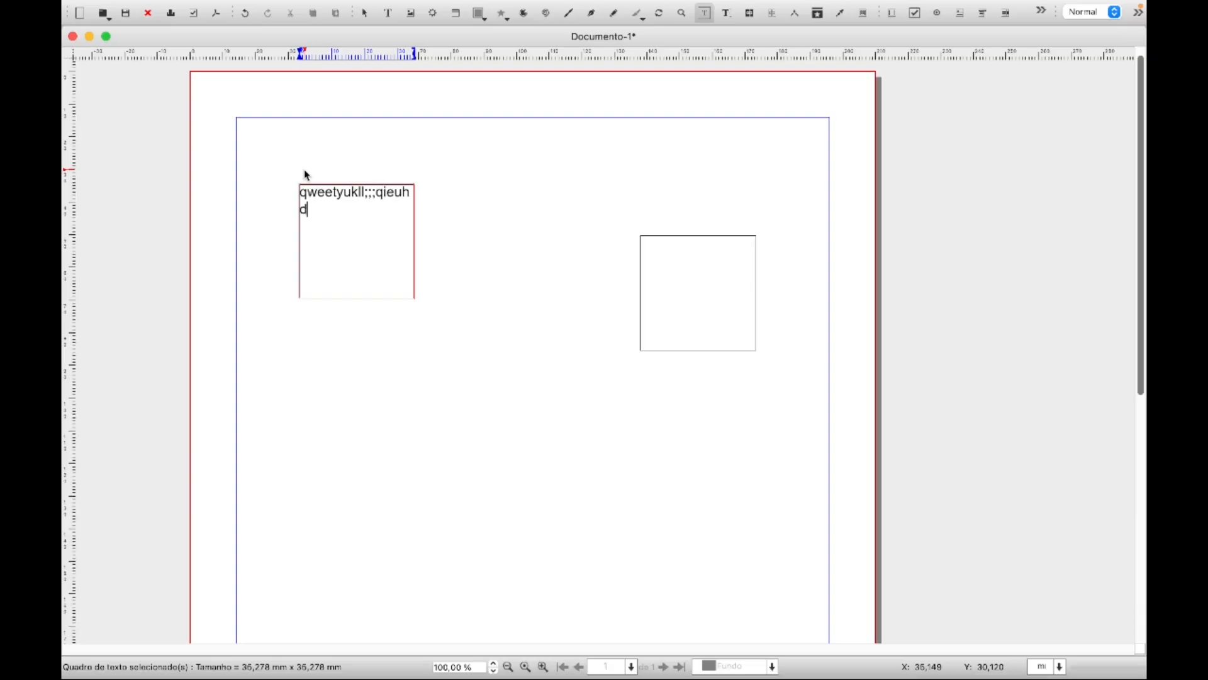
text(hsggdgsfhskdlkkjfh)
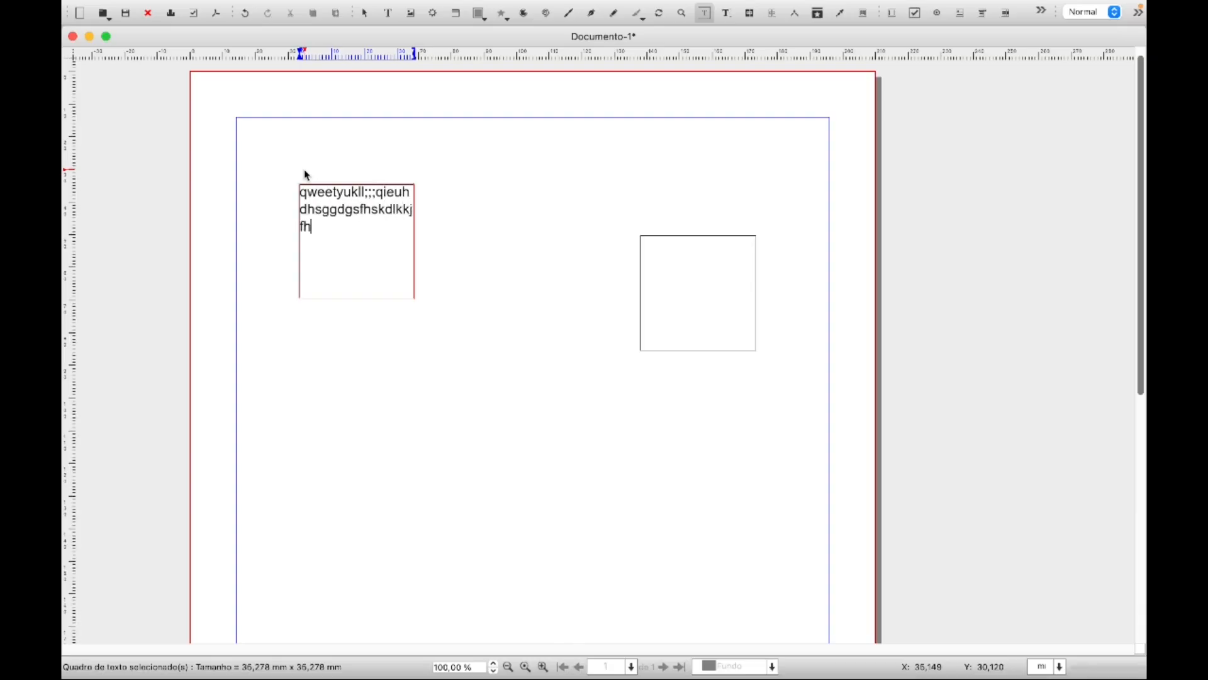
text(fdhhfgfhfhhfgfsfs)
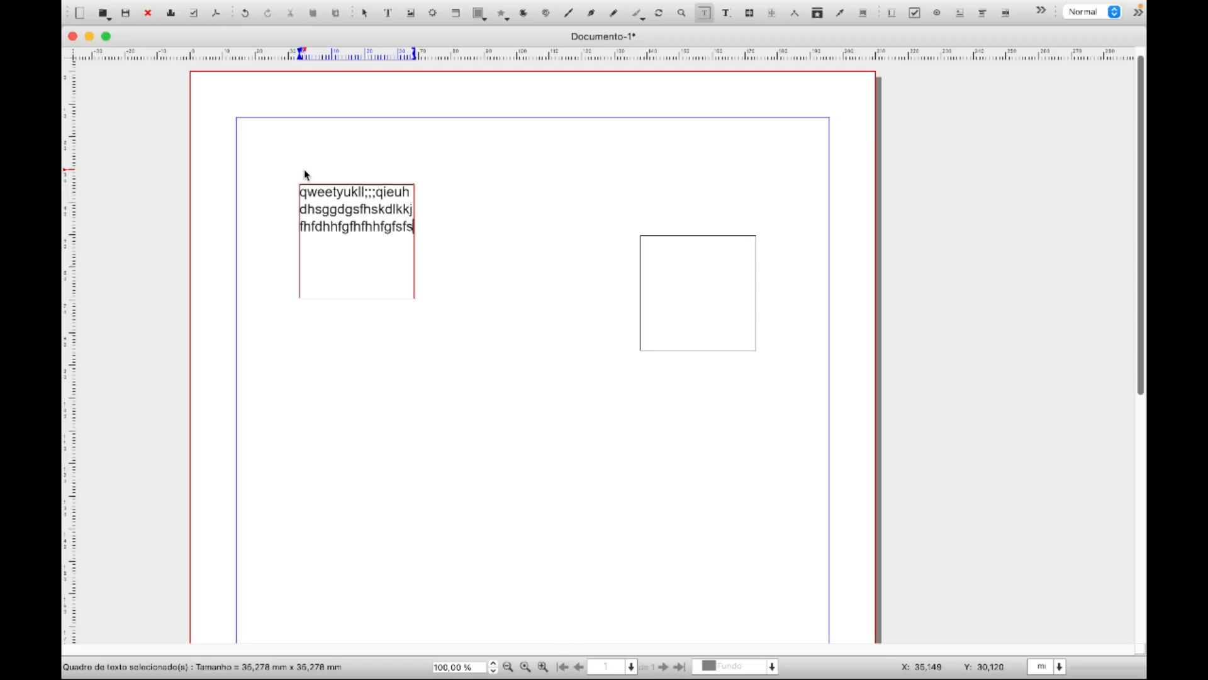
text(ffsdsddsd)
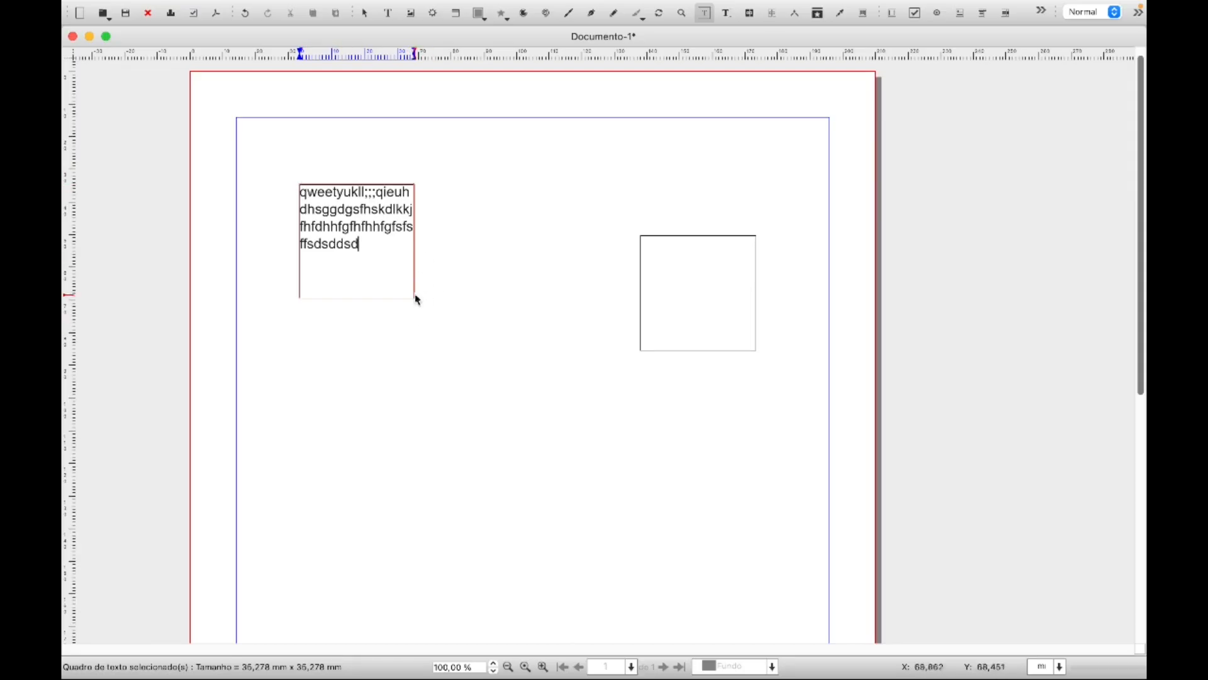
click(431, 297)
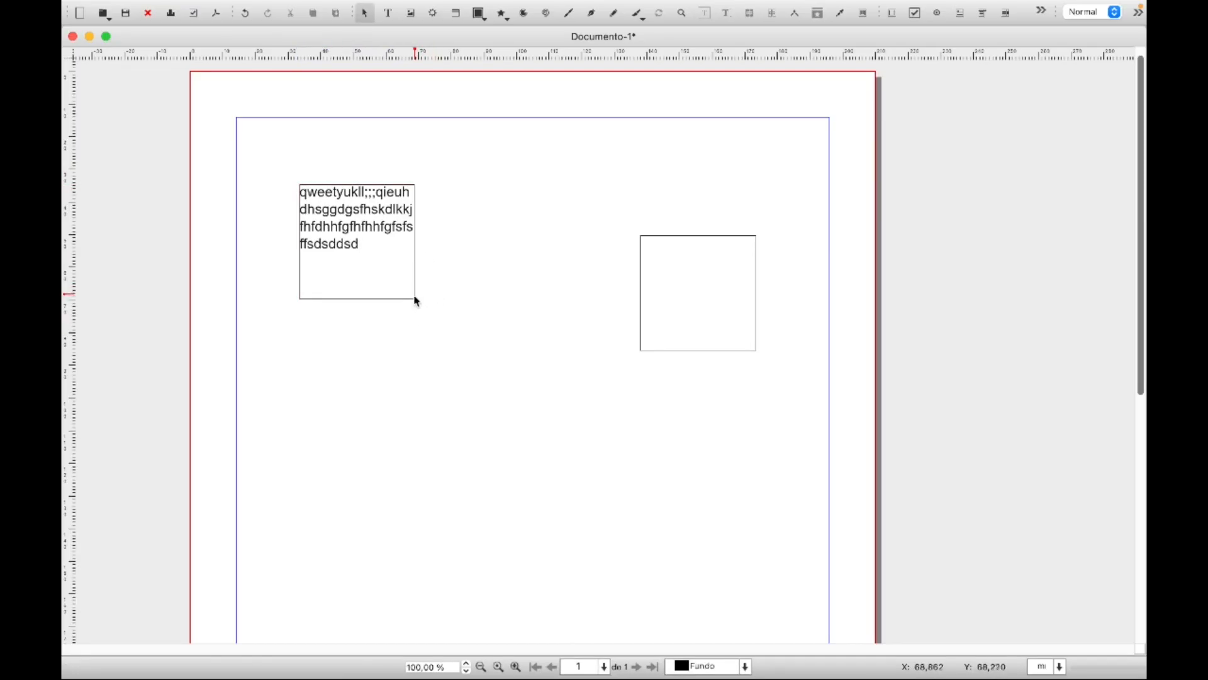
- Delete both text frames from the page, the filled one and the empty one
click(413, 298)
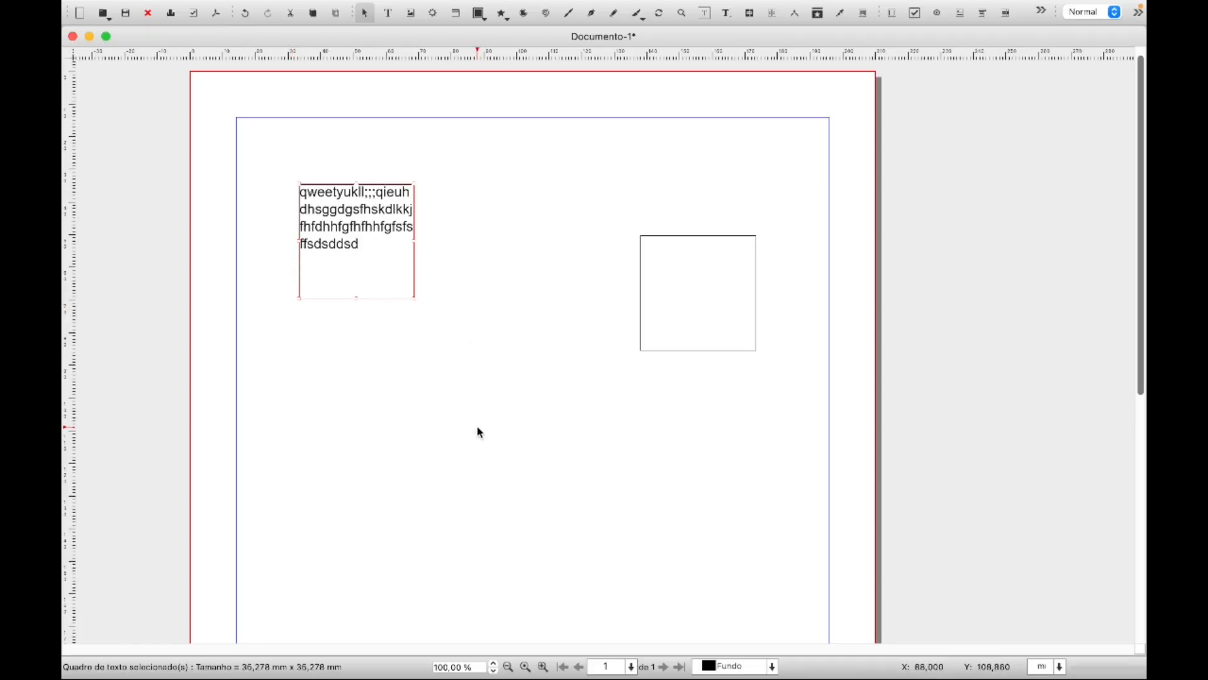
key(Delete)
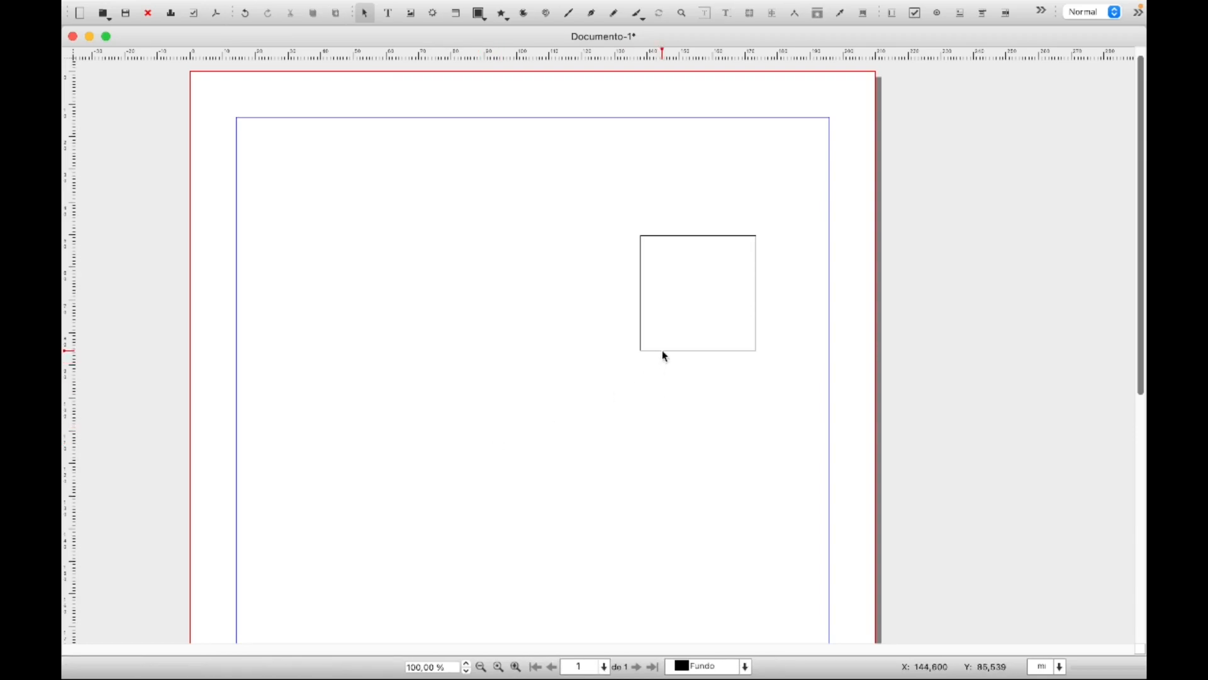
click(641, 336)
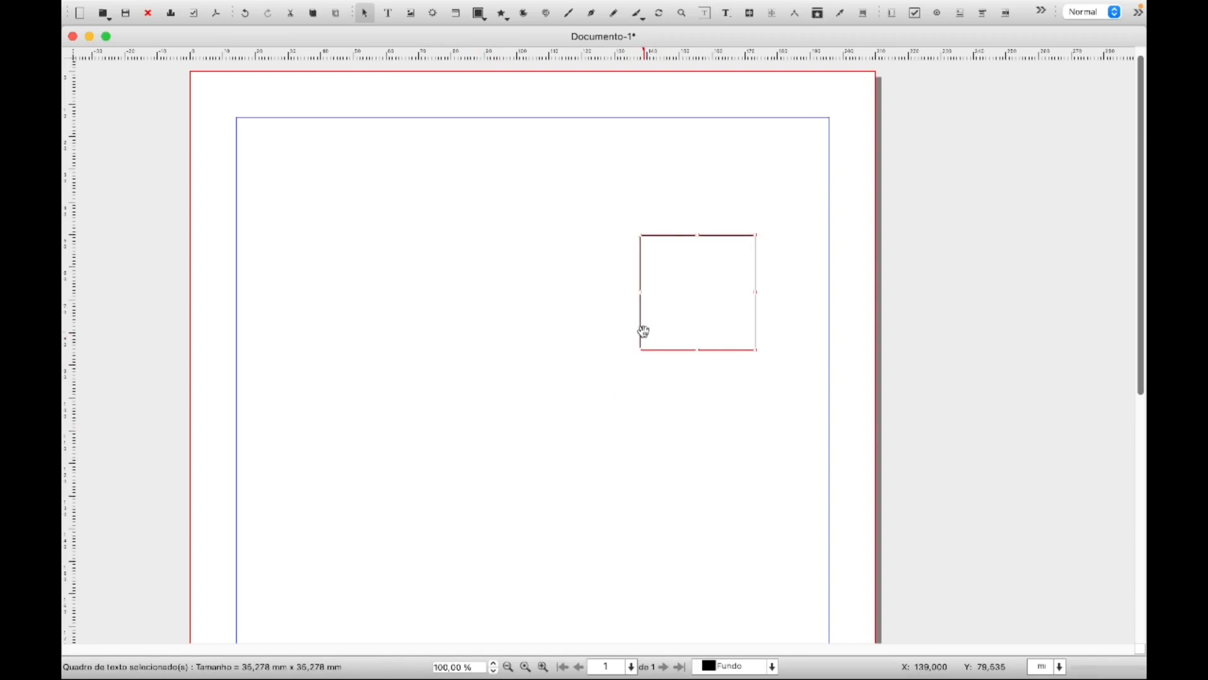
key(Delete)
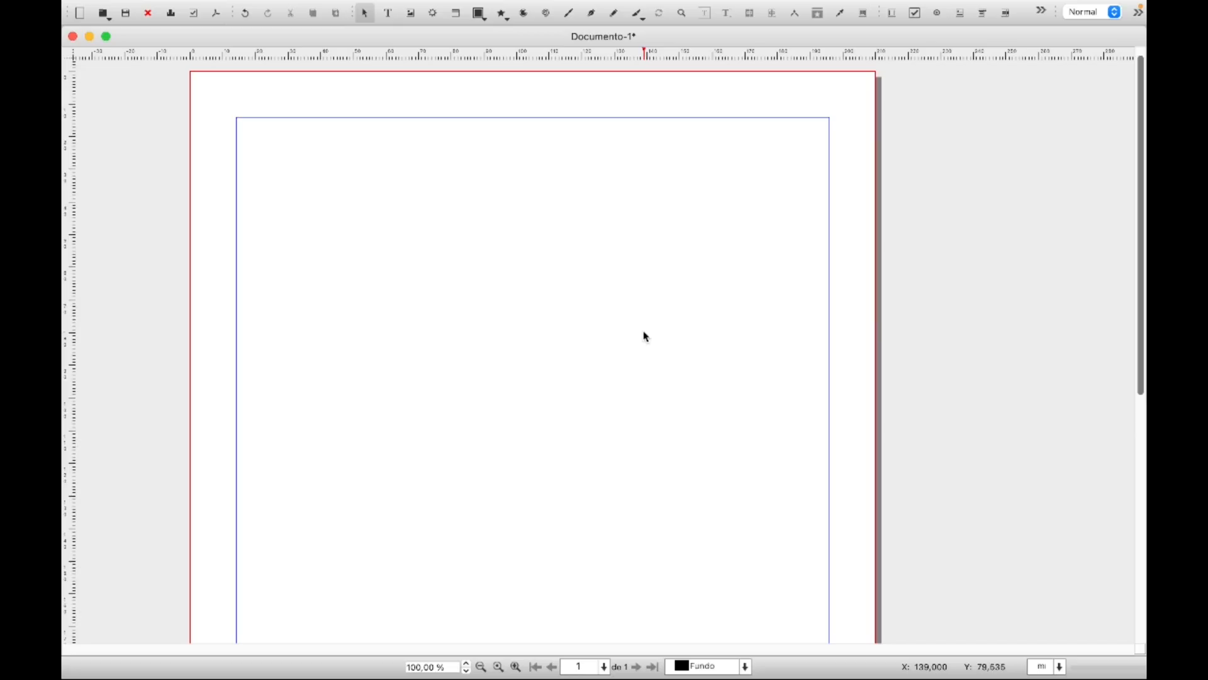
- Create a new single-page A4 portrait document with automatic text frames, 2 columns and a 5 mm column gap
click(178, 10)
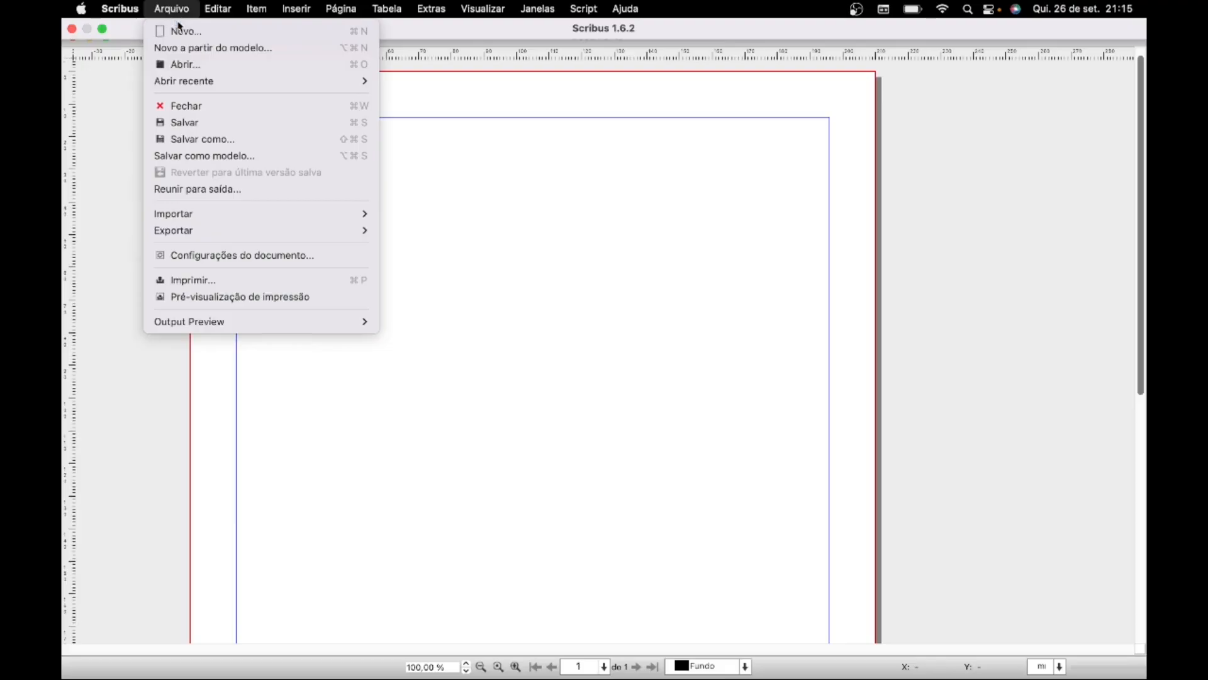
click(181, 34)
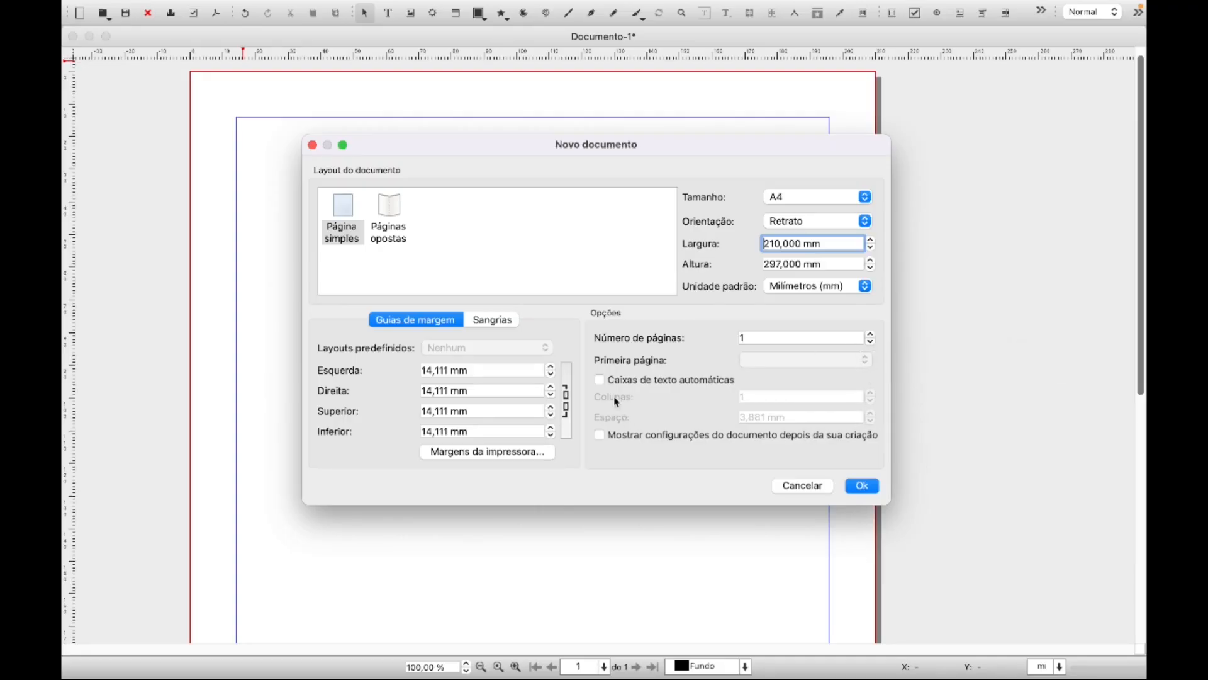
click(601, 381)
click(601, 380)
click(871, 393)
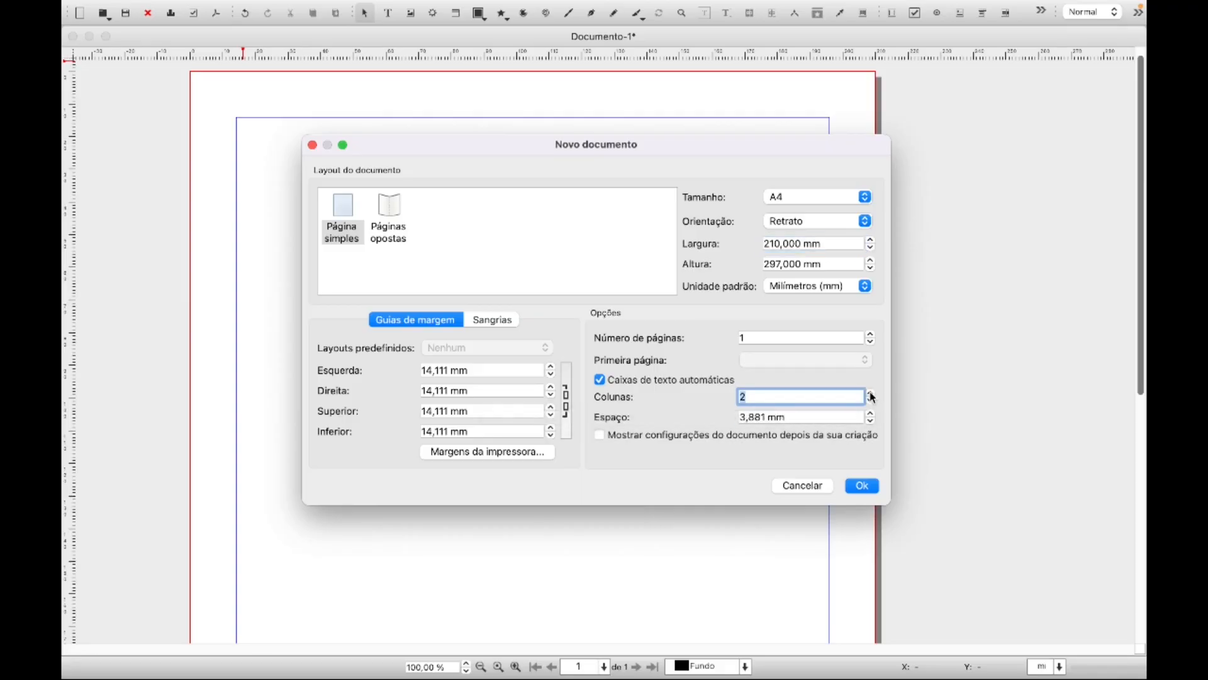
click(750, 418)
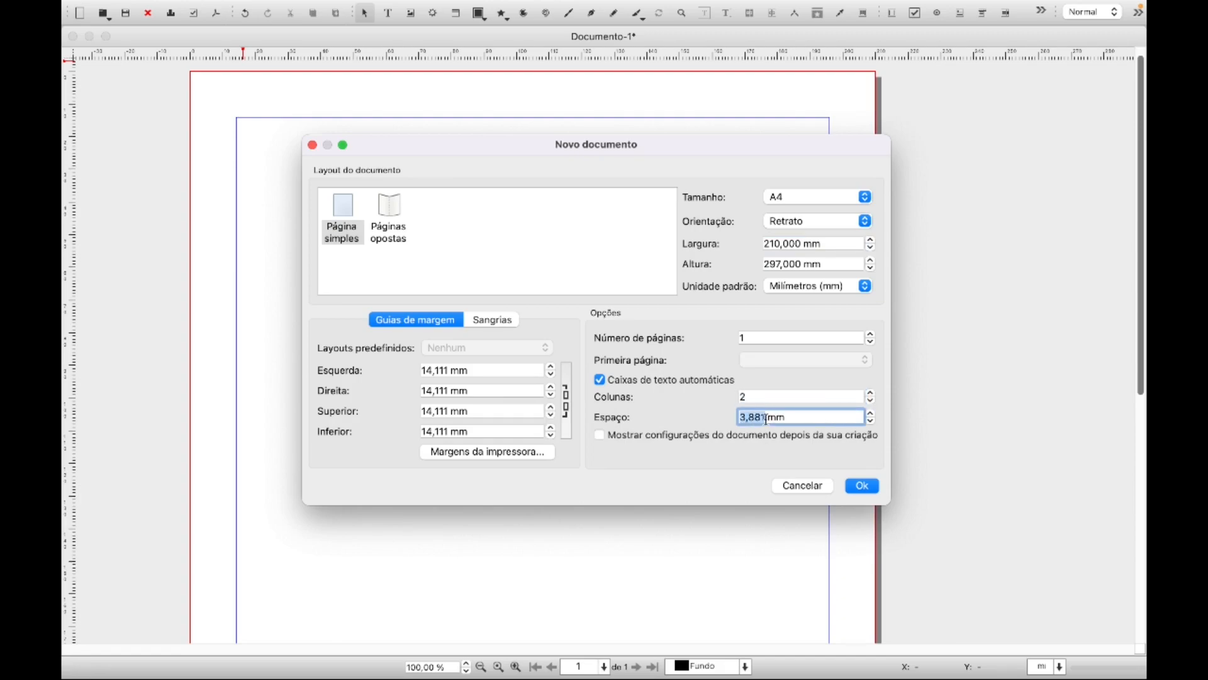
text(5)
click(863, 486)
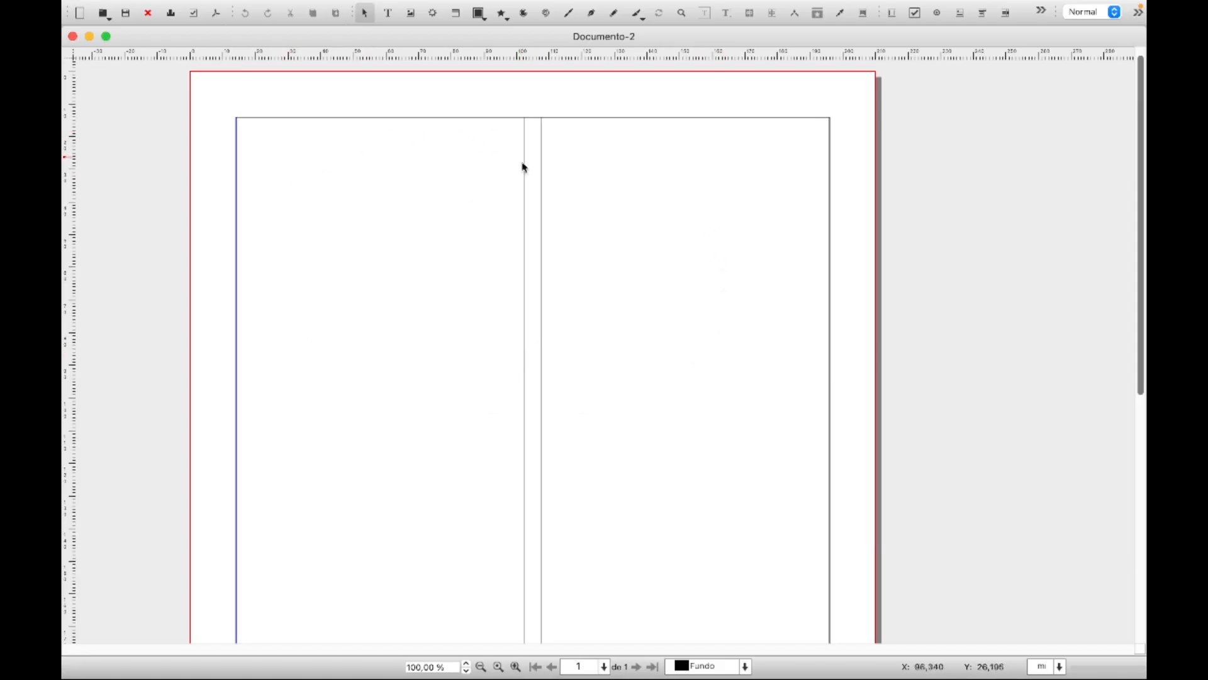
scroll(1143, 217, down, 5)
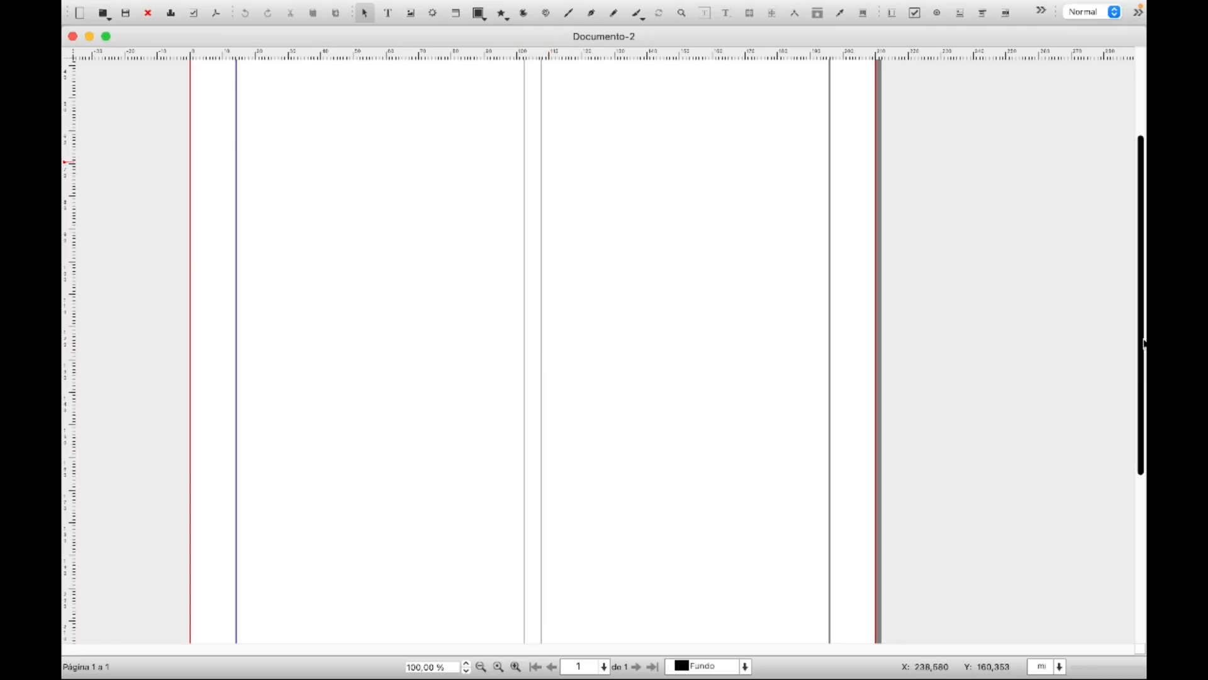
scroll(1133, 283, up, 5)
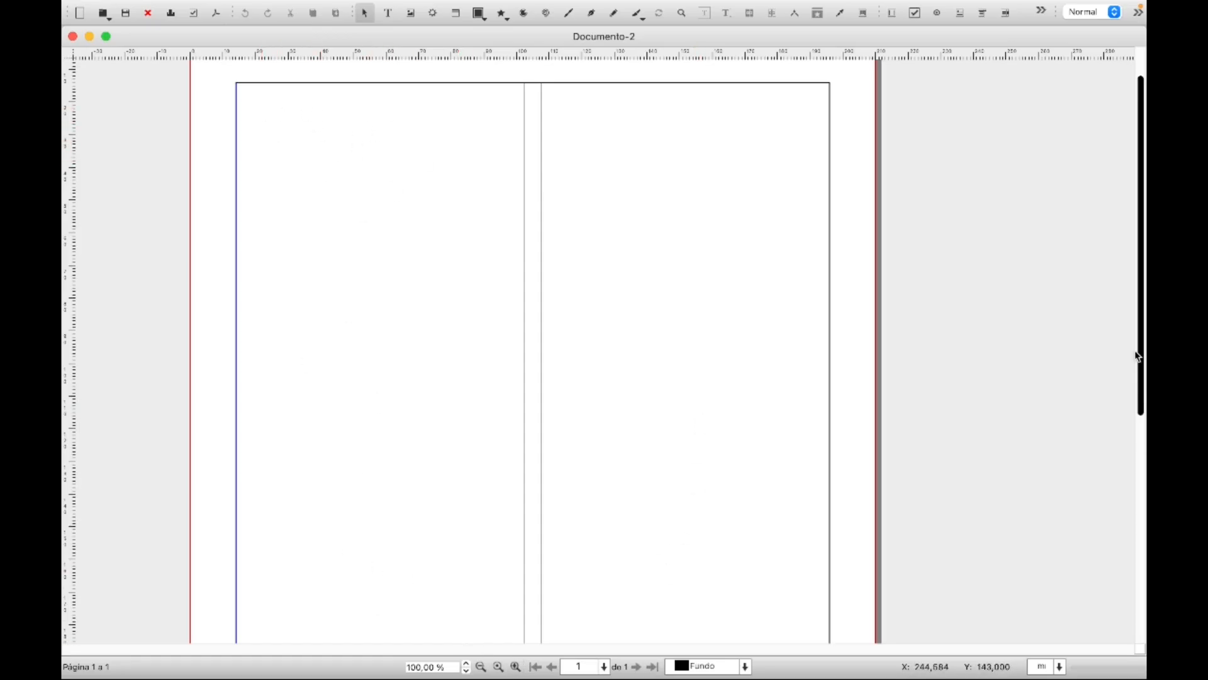
drag(1142, 356, 1143, 592)
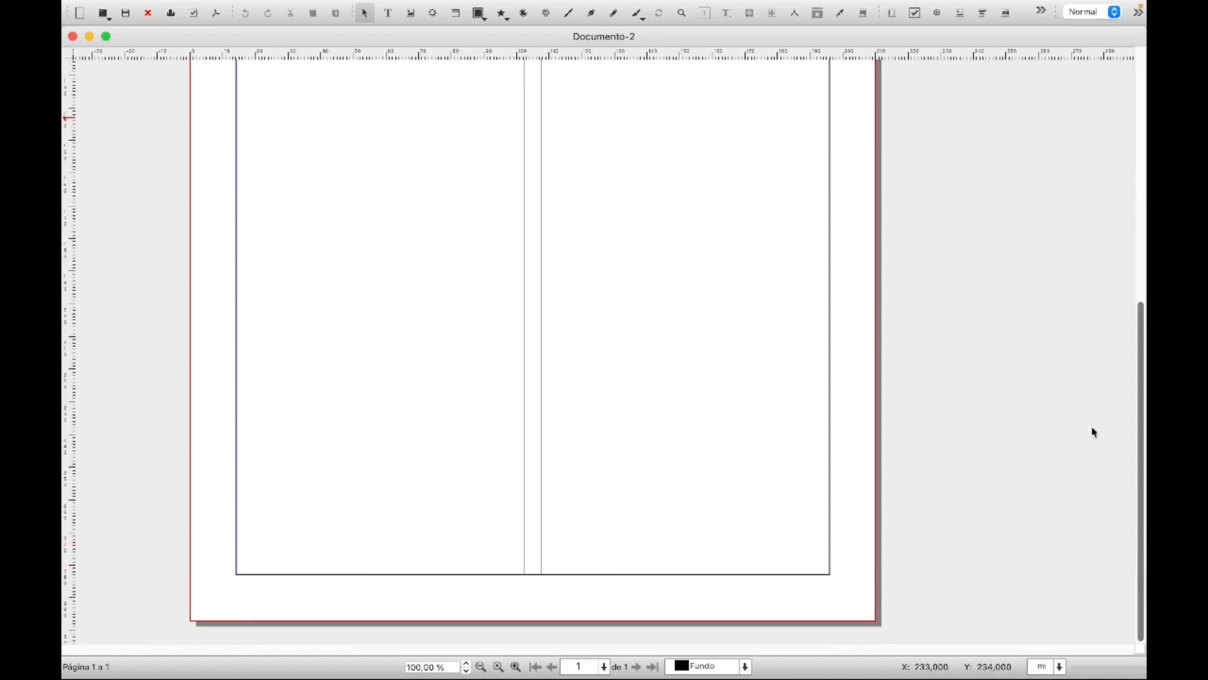
drag(1143, 399, 1136, 221)
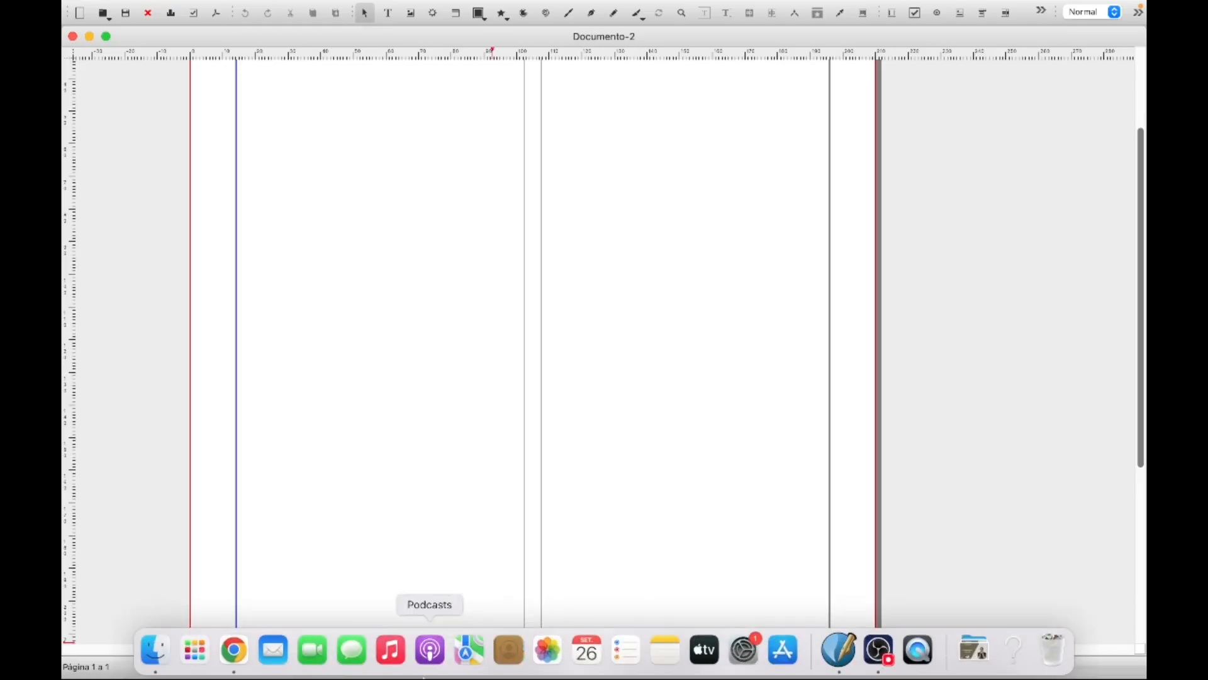
- Switch to the Lorem Ipsum page in Chrome and copy its first five generated paragraphs
click(236, 650)
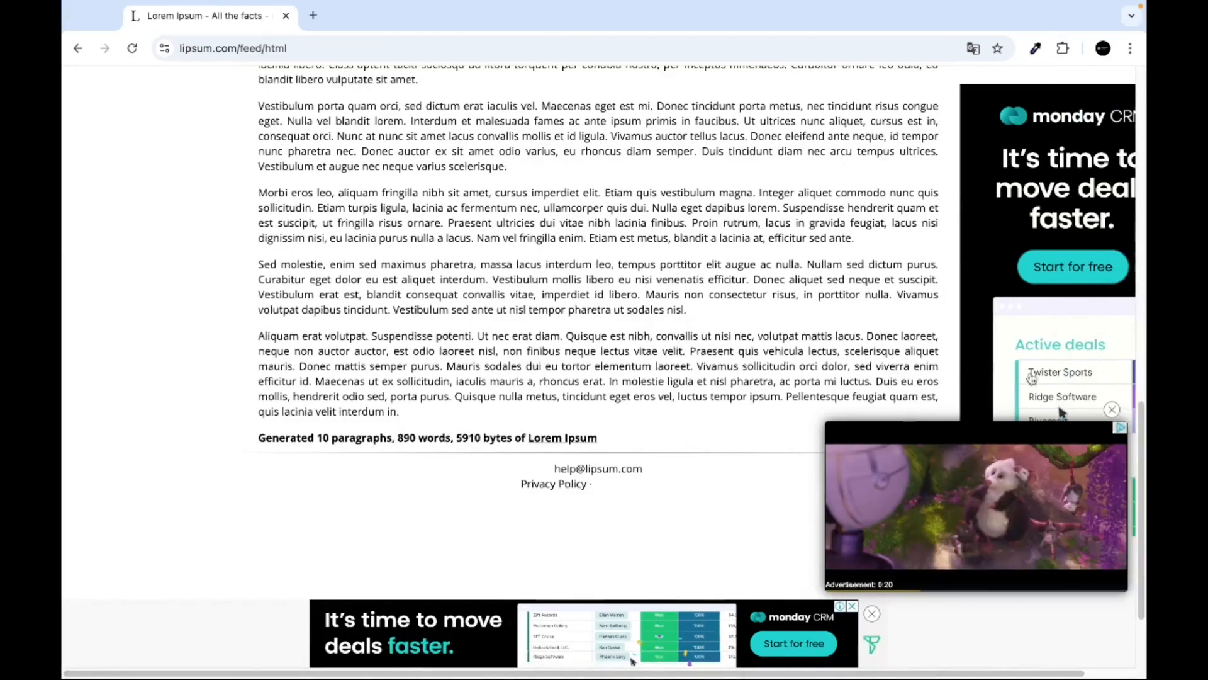
drag(1140, 435, 1138, 224)
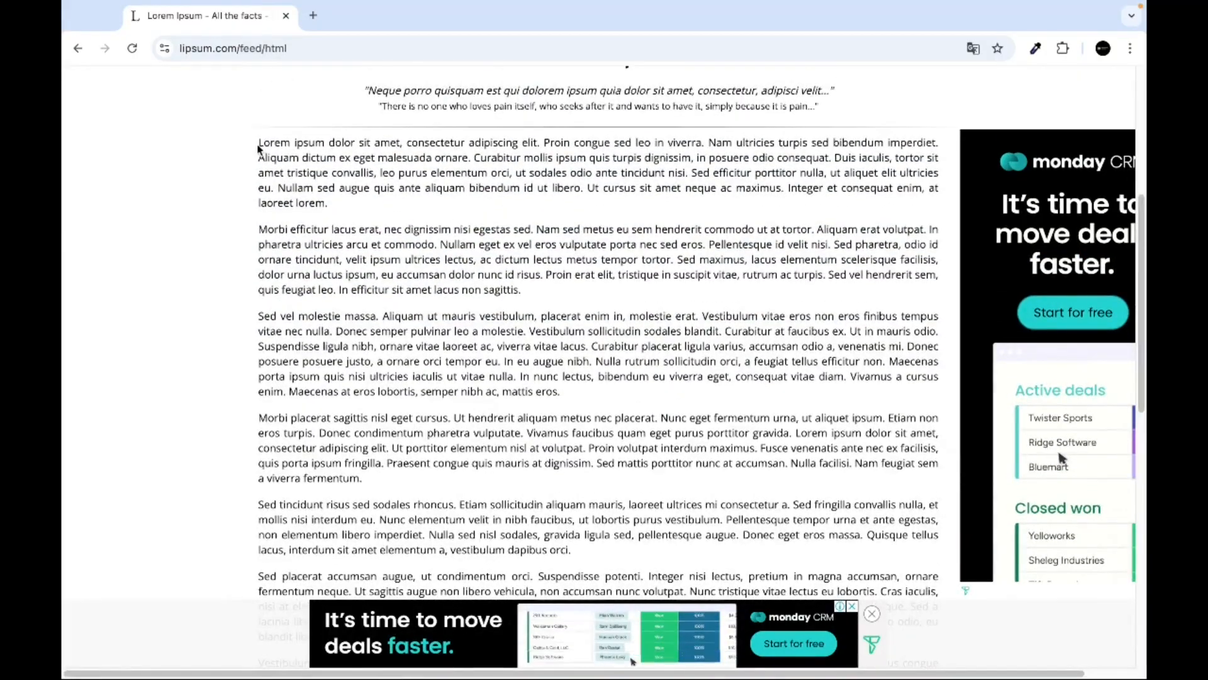
drag(258, 144, 570, 526)
right_click(565, 313)
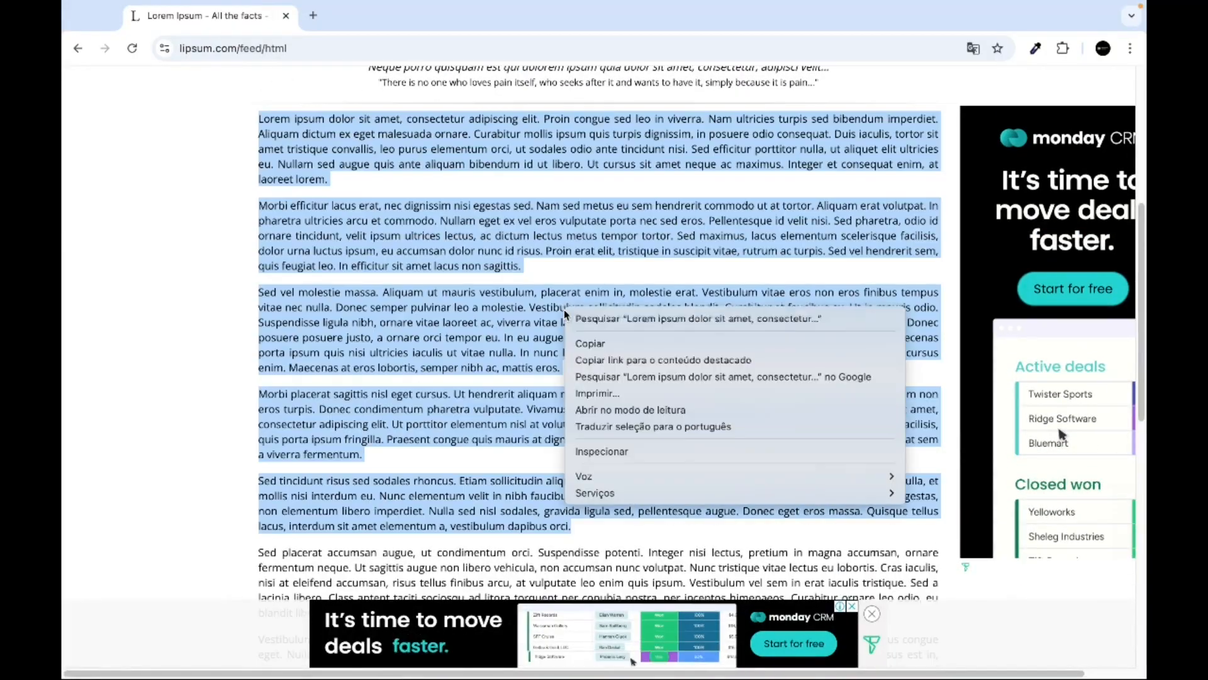
click(590, 343)
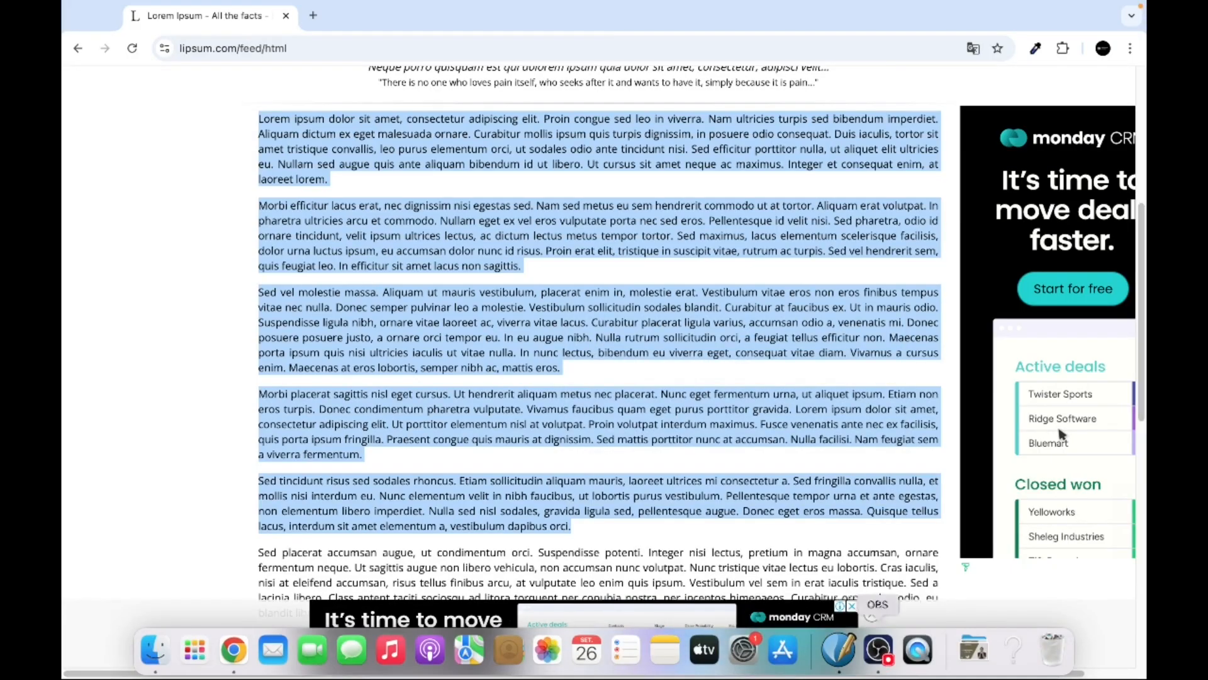
- Switch back to Scribus and paste the copied paragraphs at the start of the page's two-column text frame
click(832, 654)
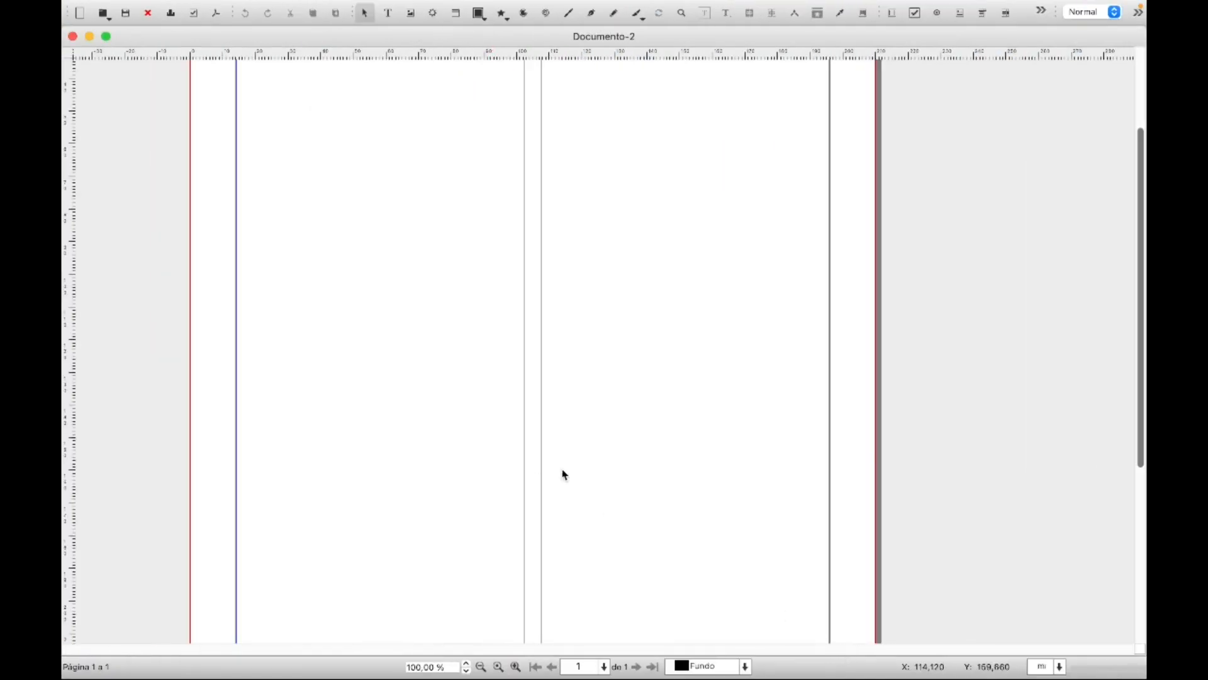
scroll(1139, 267, up, 5)
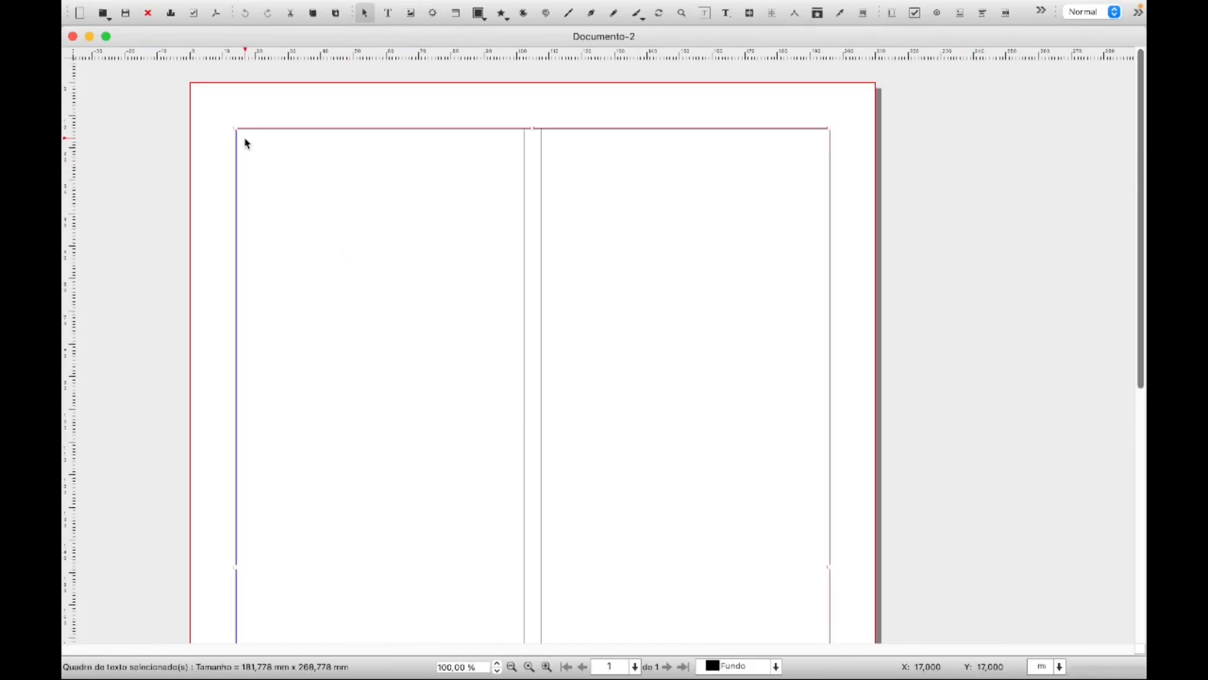
double_click(247, 142)
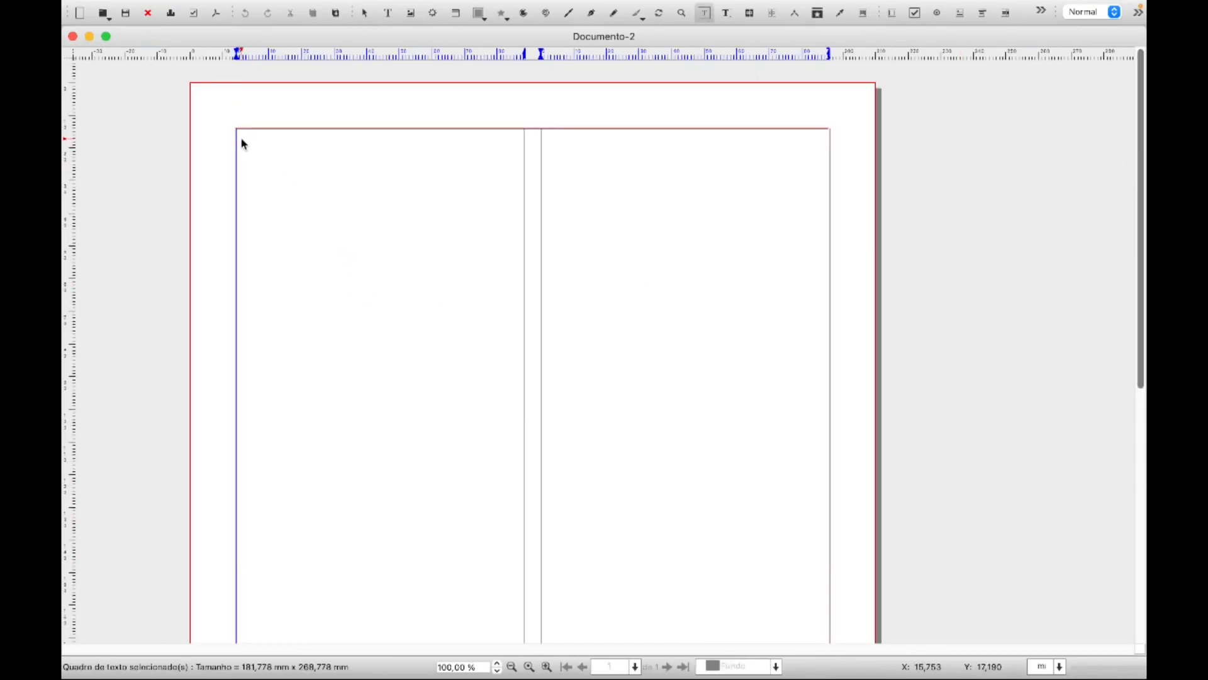
right_click(246, 144)
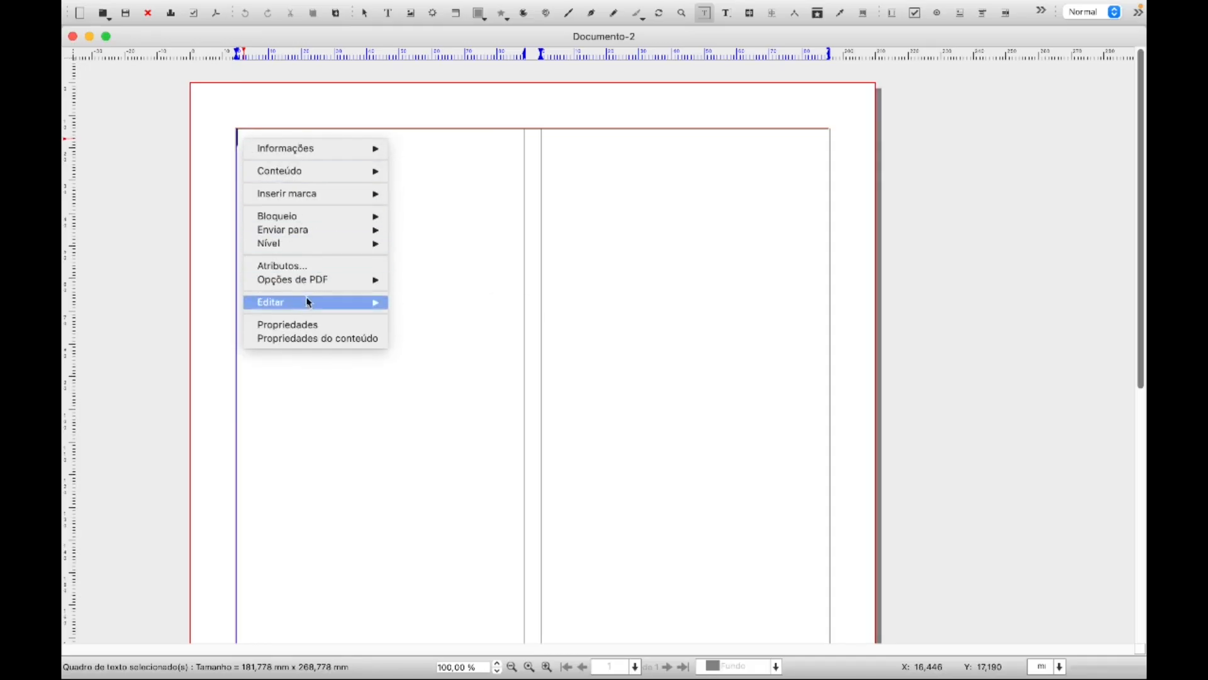
mouse_move(312, 307)
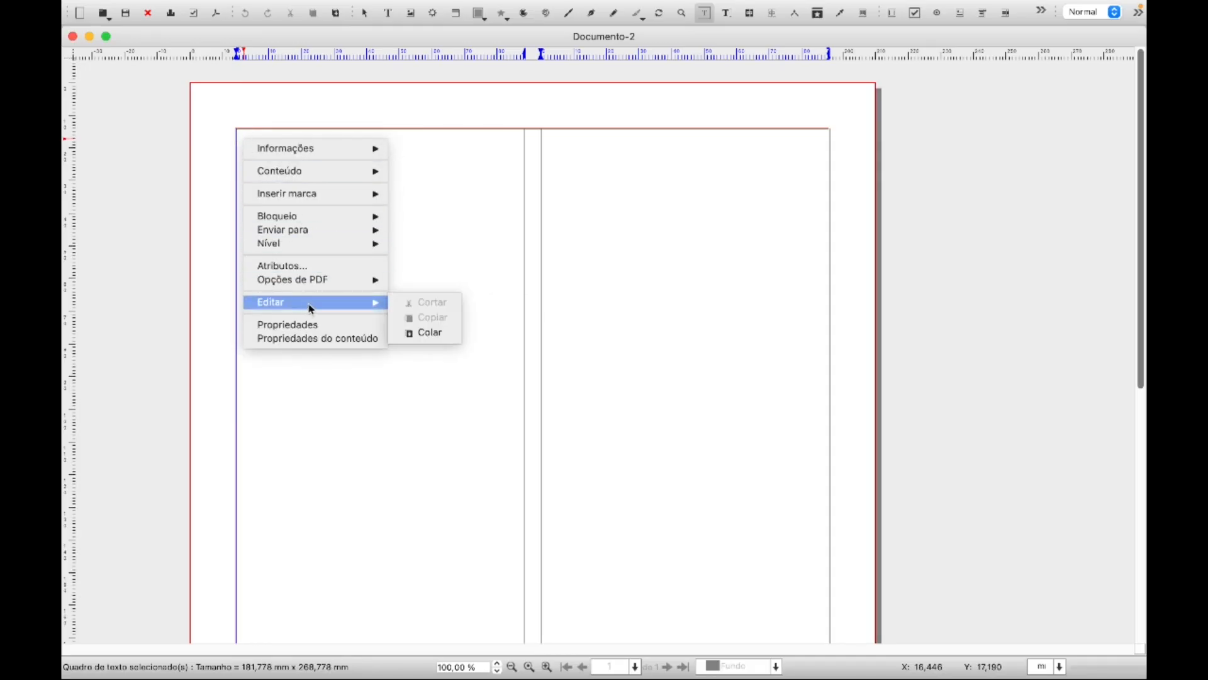
click(428, 333)
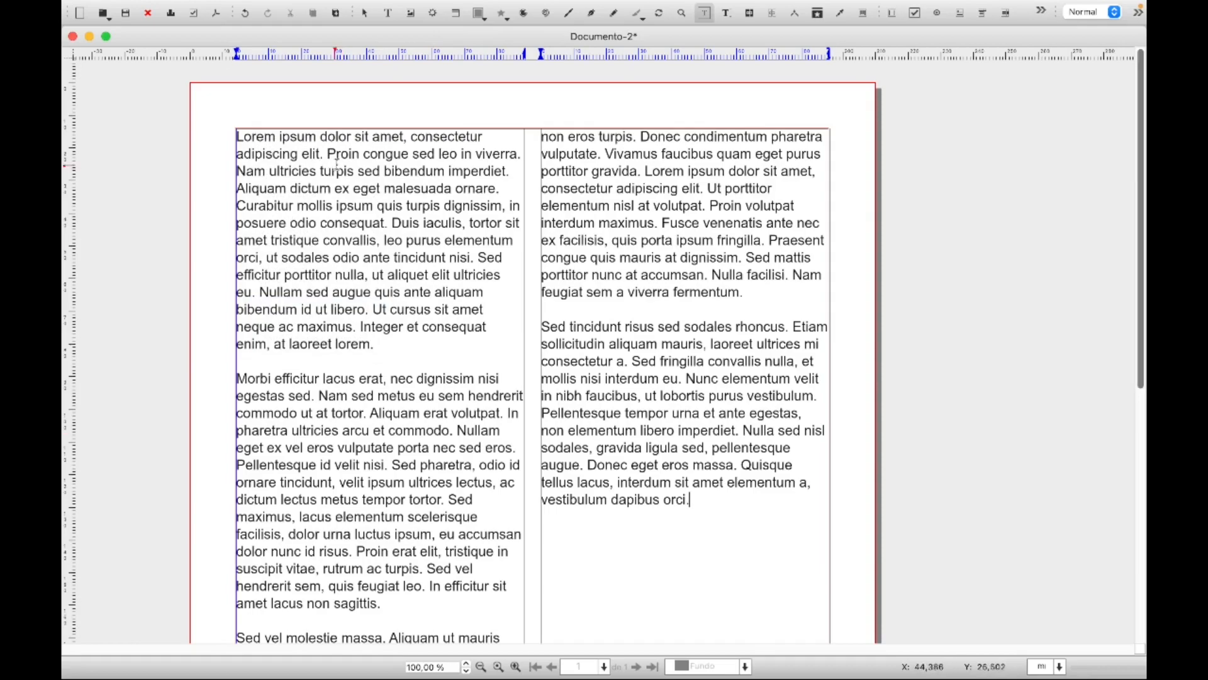
- Look over the pasted text, select the two-column text frame and examine its information and available frame options
drag(1136, 377, 1133, 554)
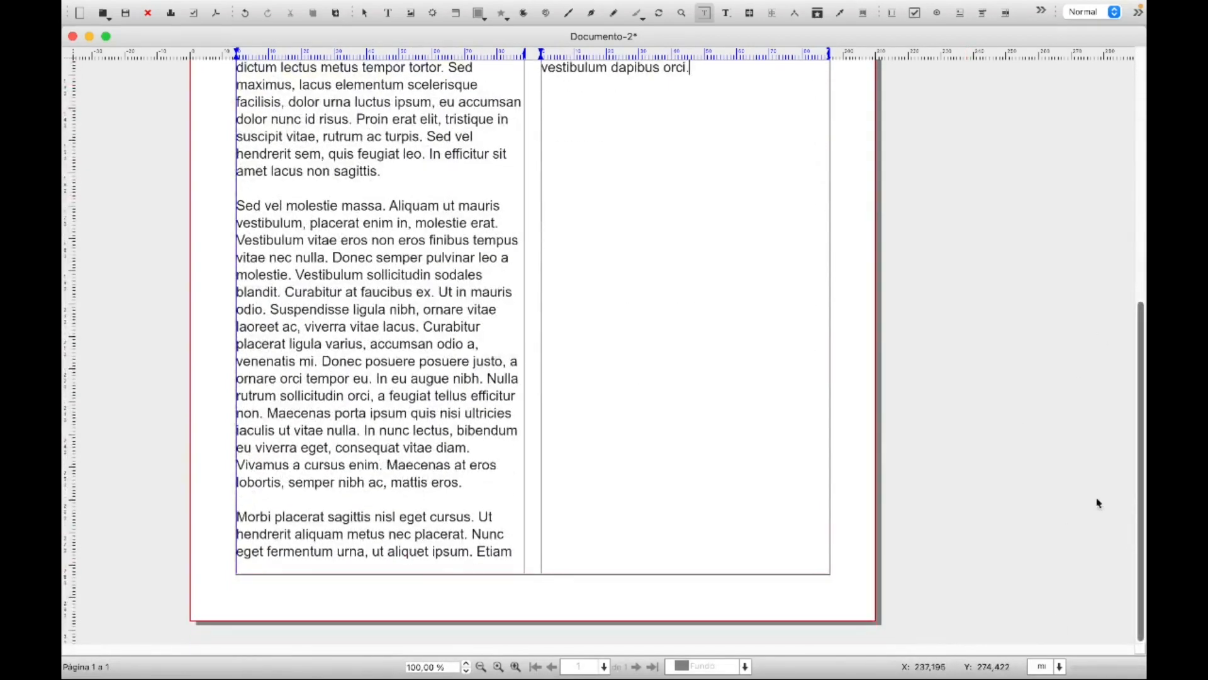
drag(1140, 454, 1136, 211)
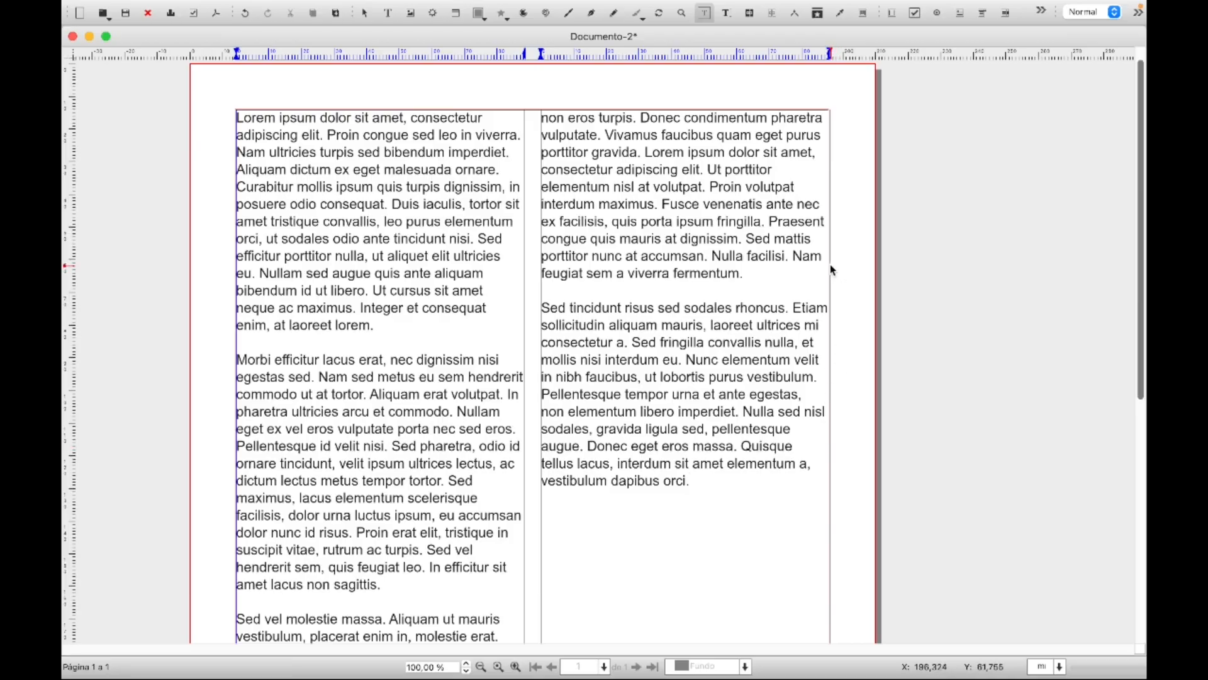
click(914, 299)
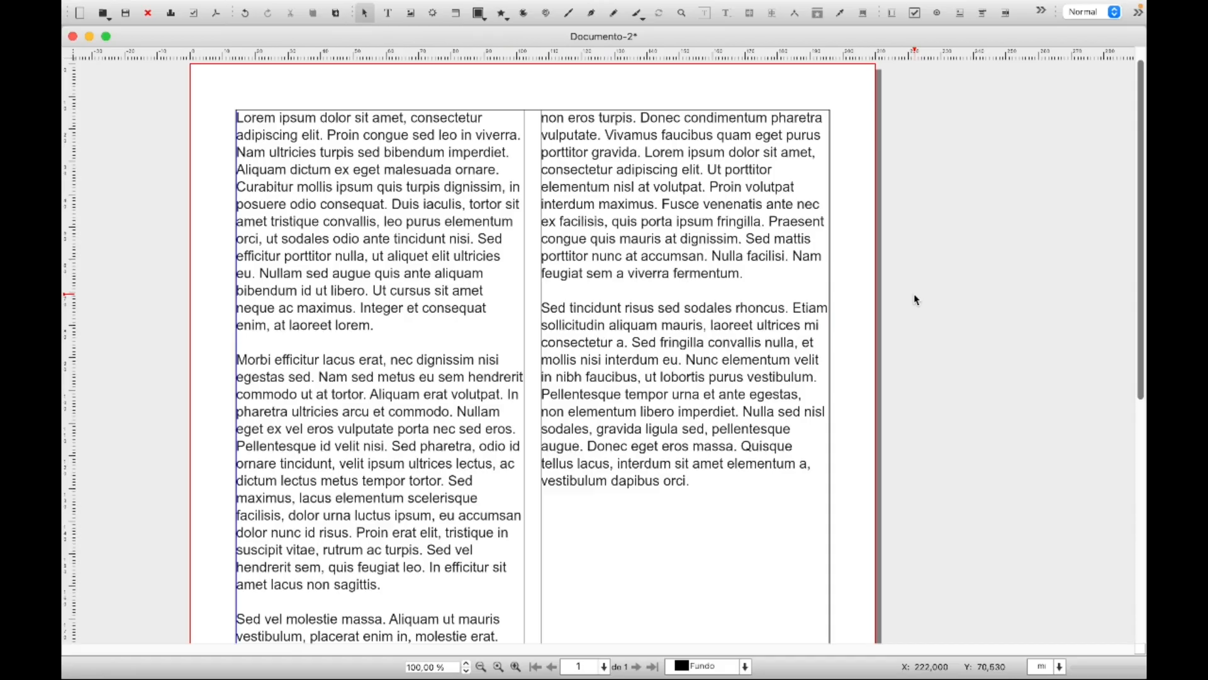
click(830, 276)
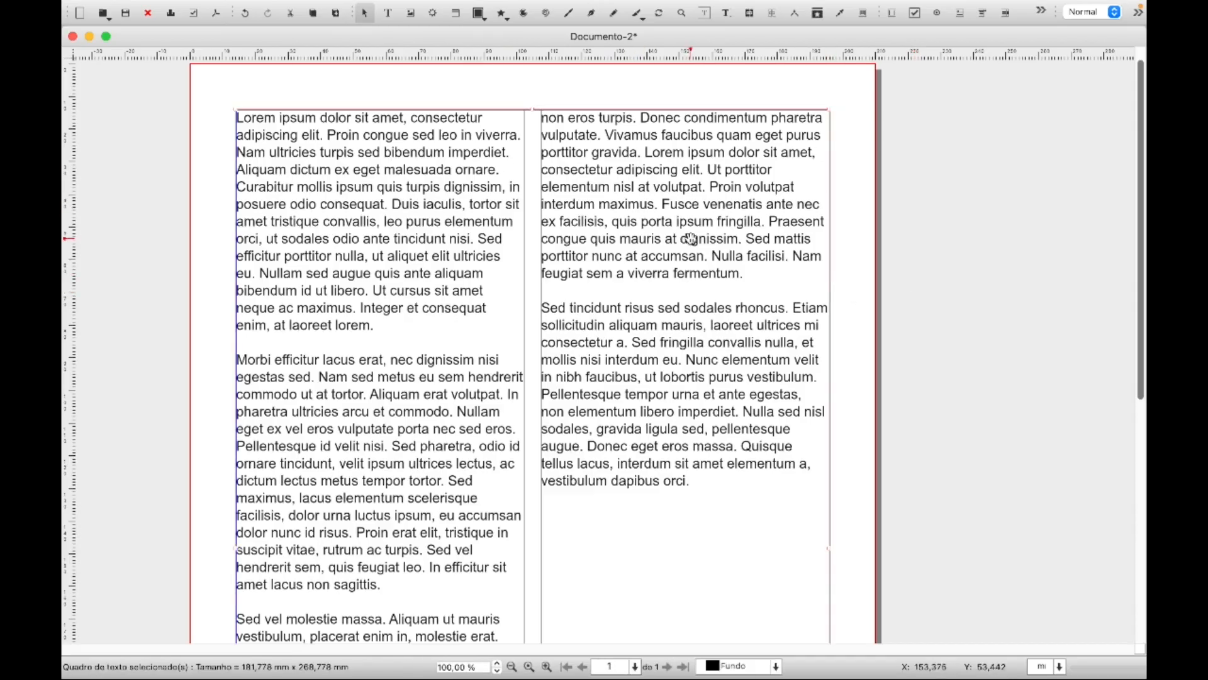
right_click(778, 291)
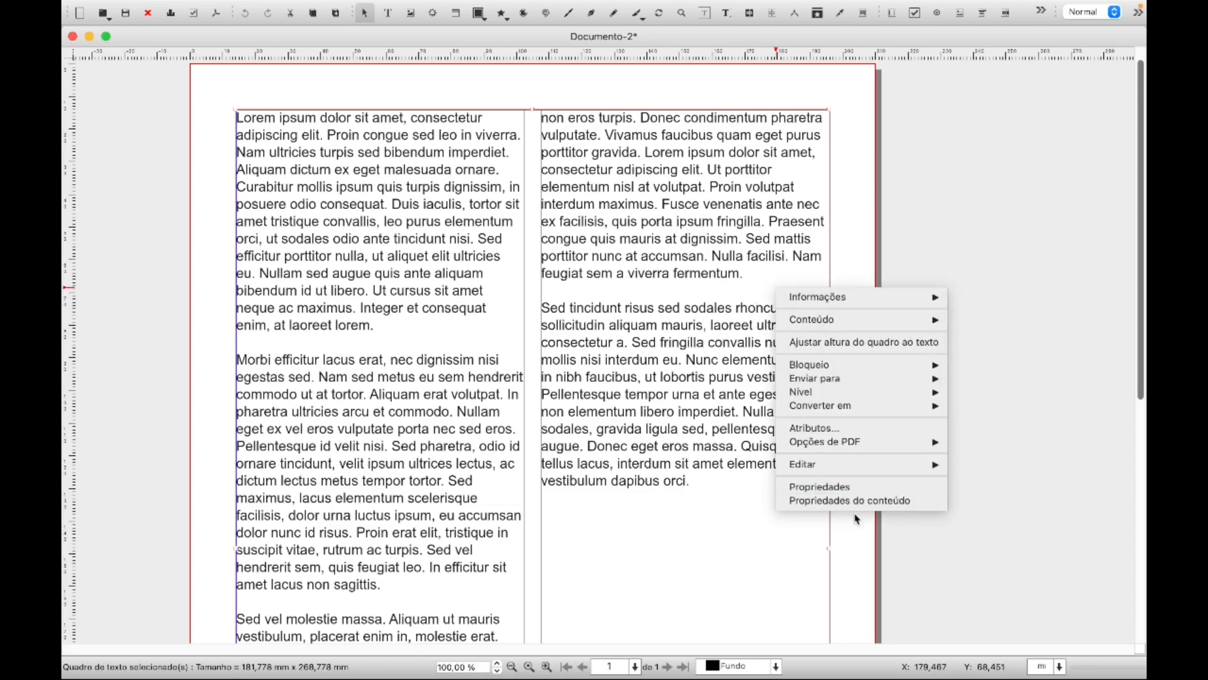
mouse_move(822, 298)
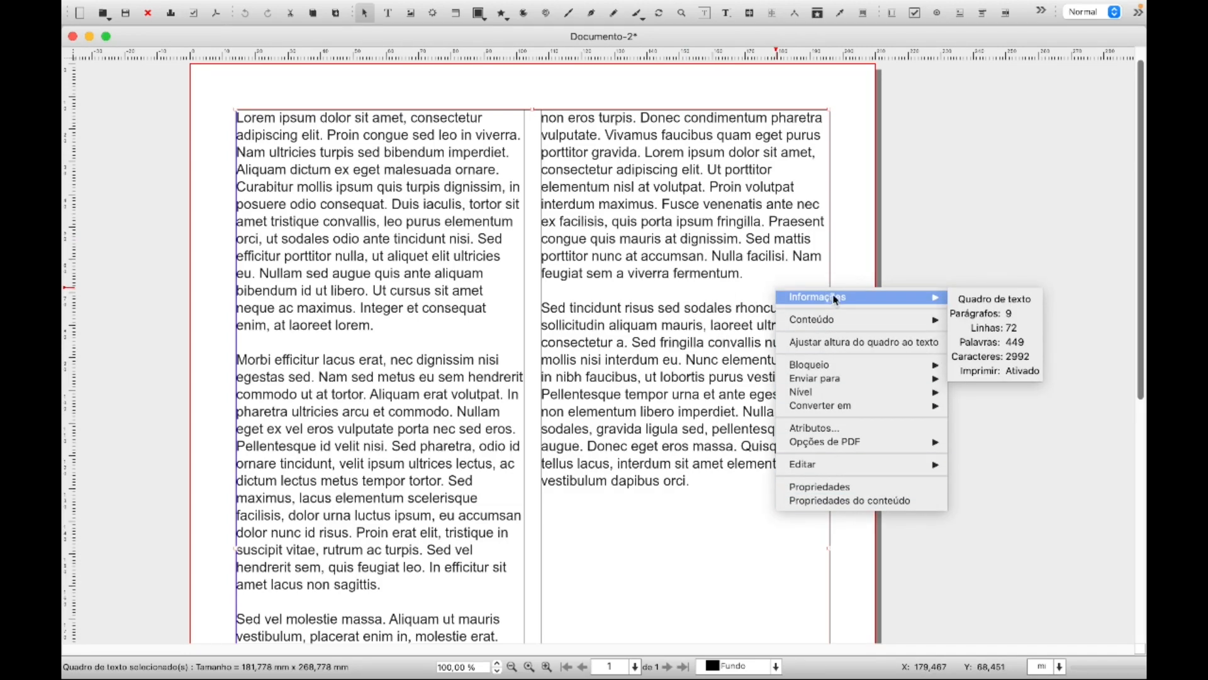
mouse_move(870, 320)
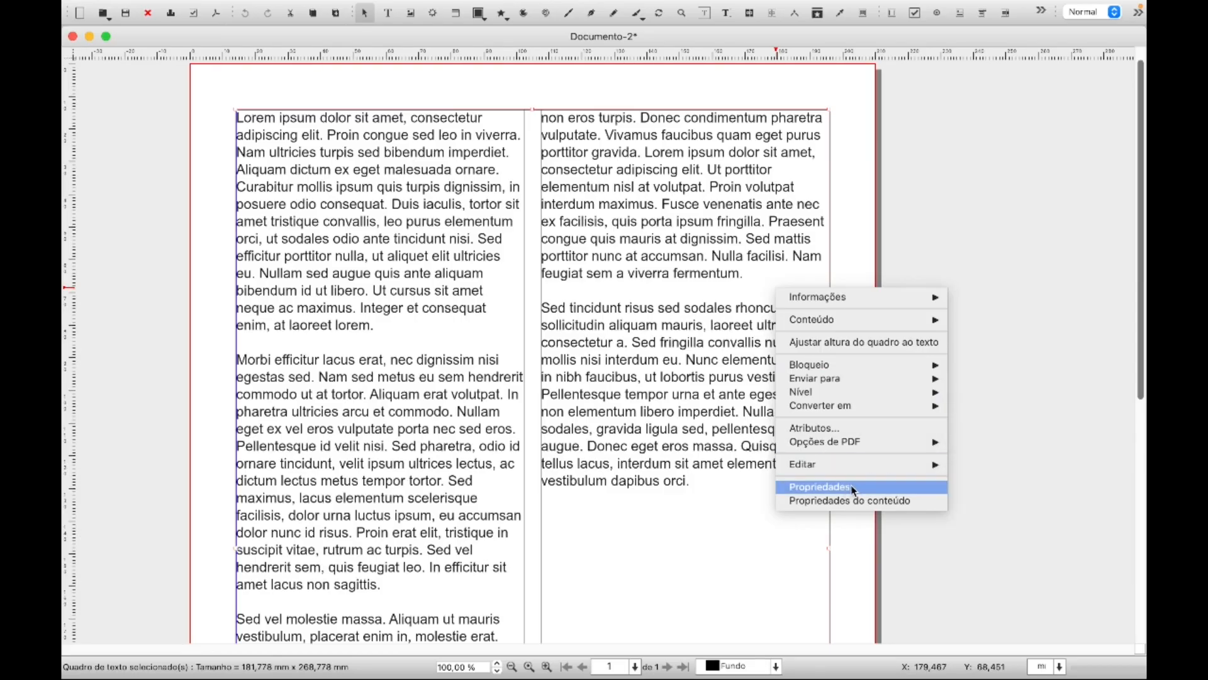
click(994, 350)
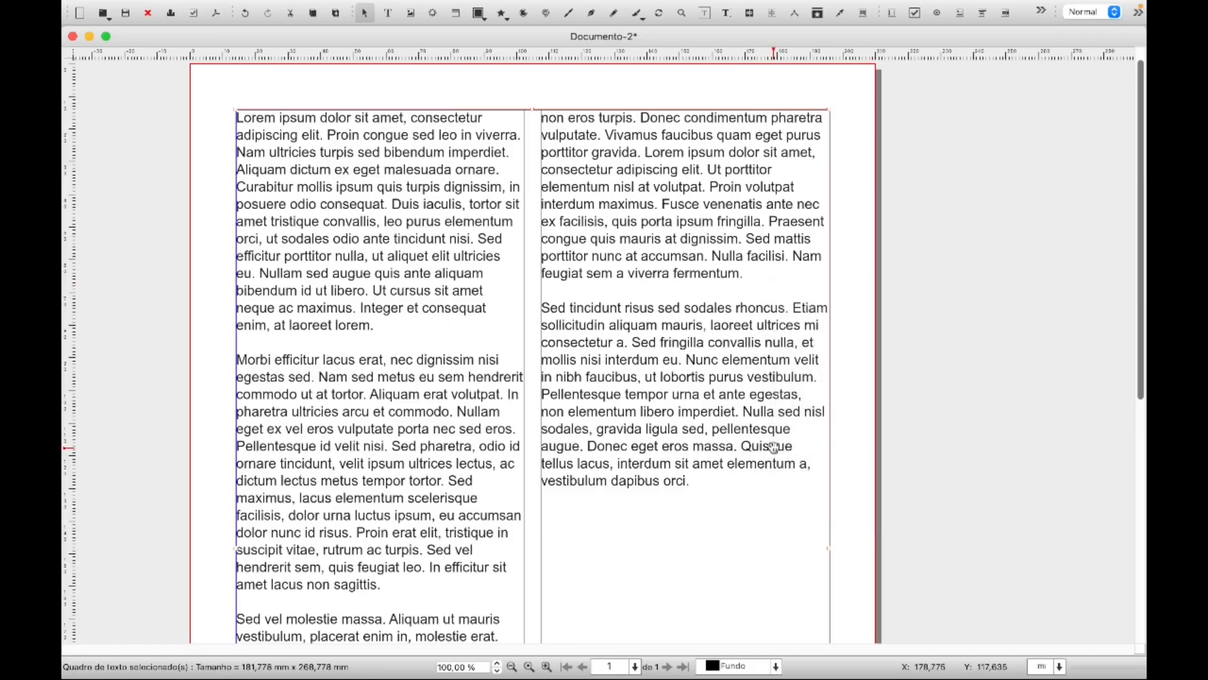
- Shrink the two-column text frame slightly from its lower-right corner to about 181 × 268 mm
scroll(1126, 169, down, 5)
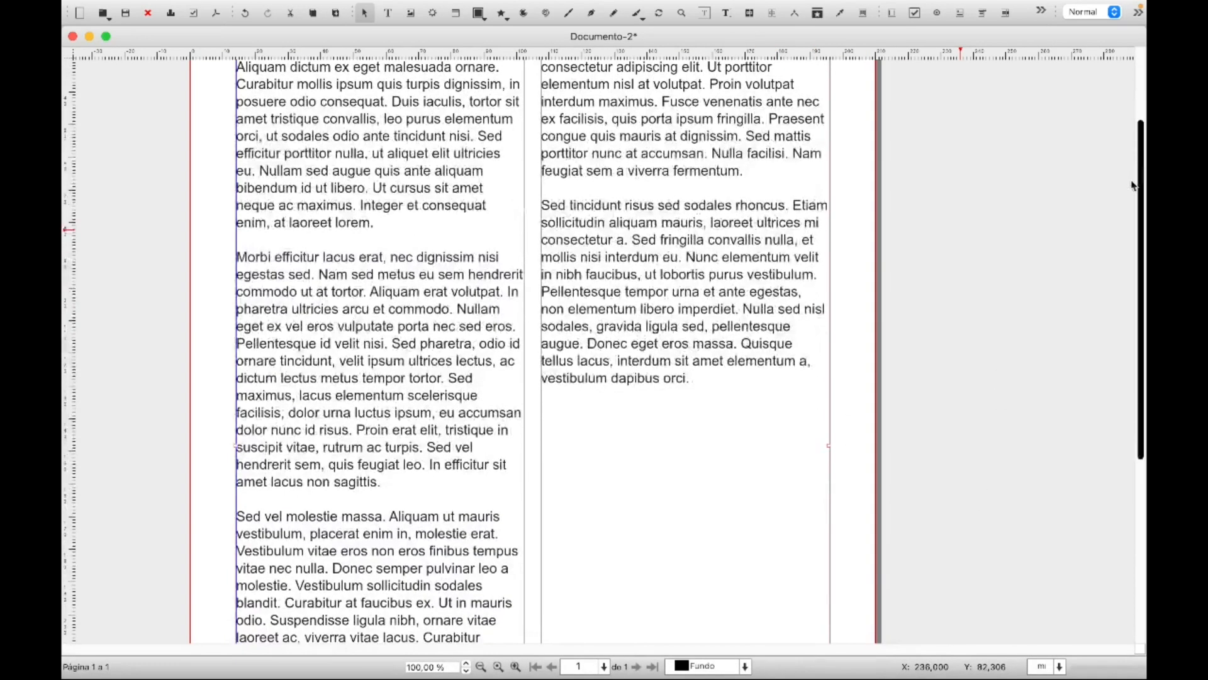
scroll(1125, 247, down, 7)
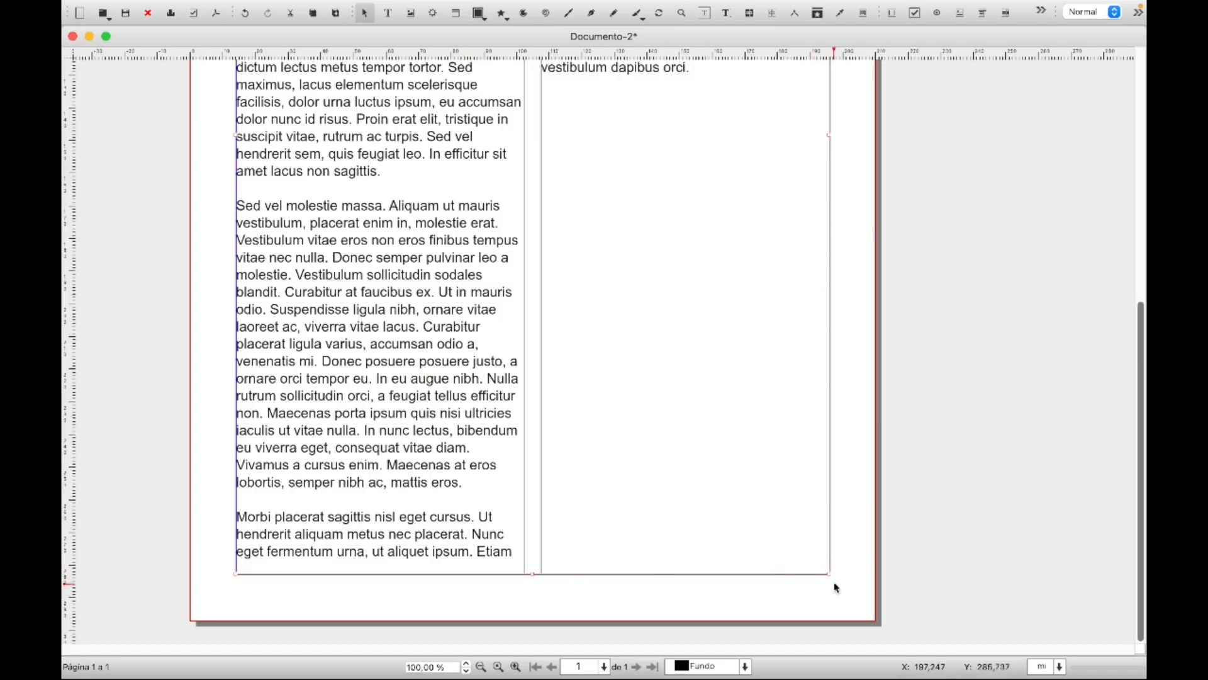
mouse_move(829, 573)
mouse_down()
mouse_move(677, 442)
mouse_move(782, 522)
mouse_move(695, 461)
mouse_move(761, 493)
mouse_move(827, 571)
mouse_up()
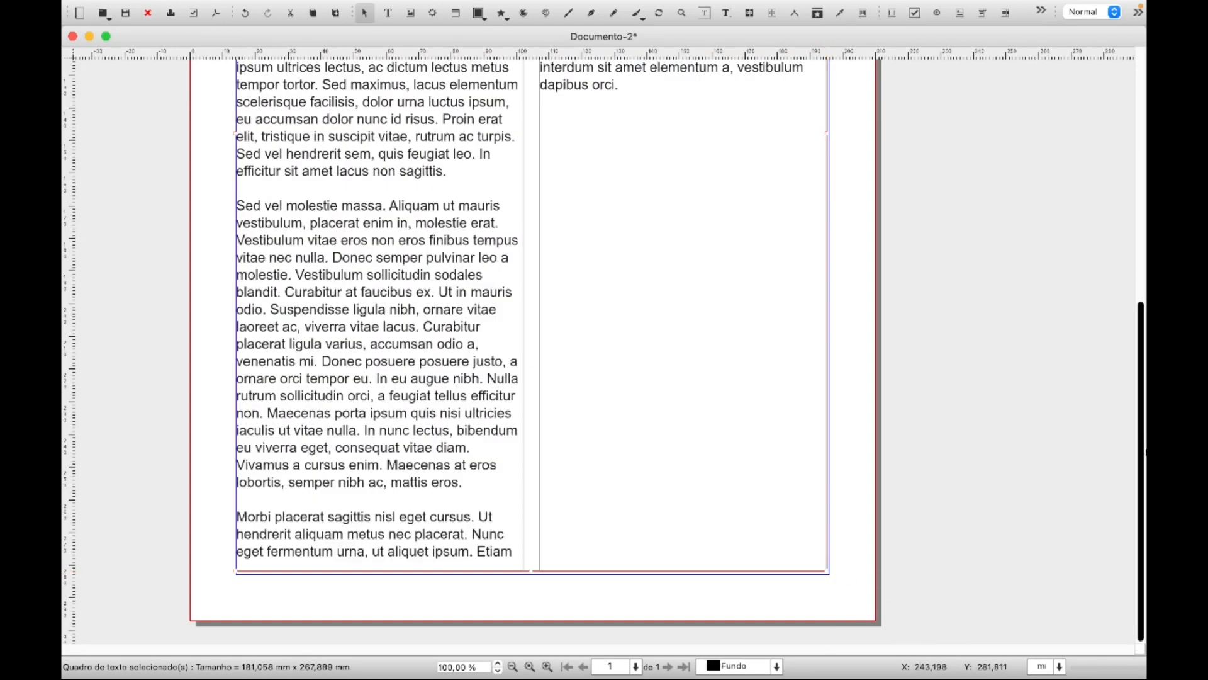
scroll(1143, 447, up, 5)
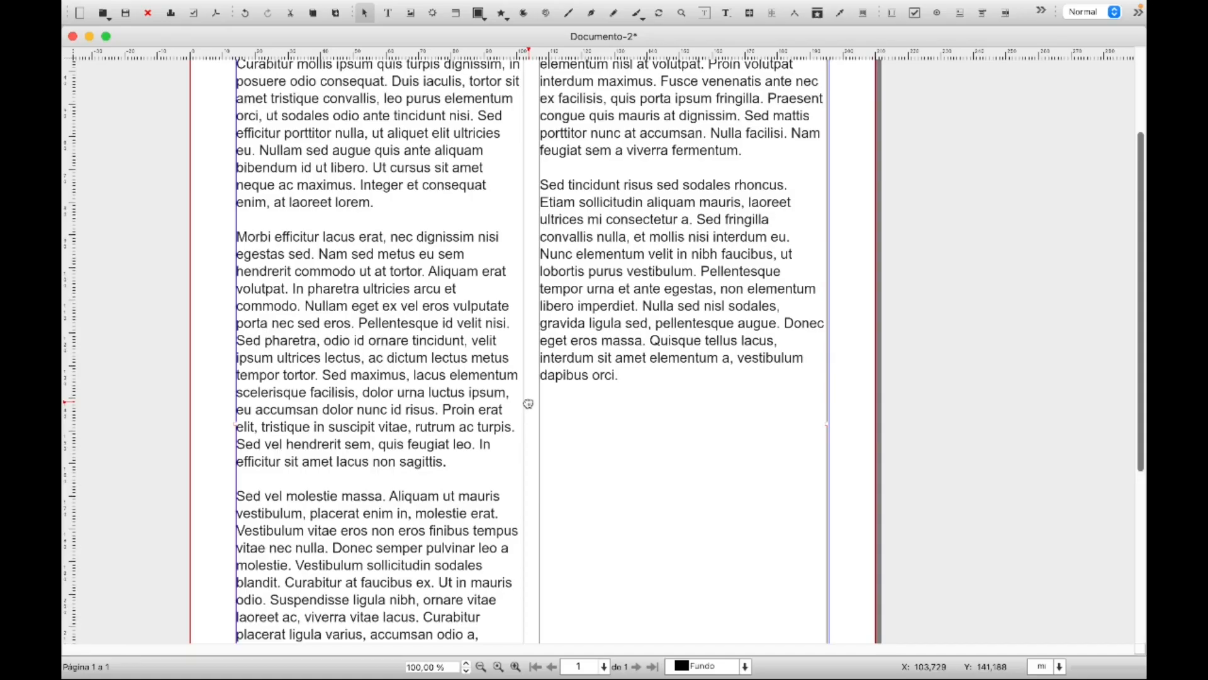
drag(528, 403, 583, 405)
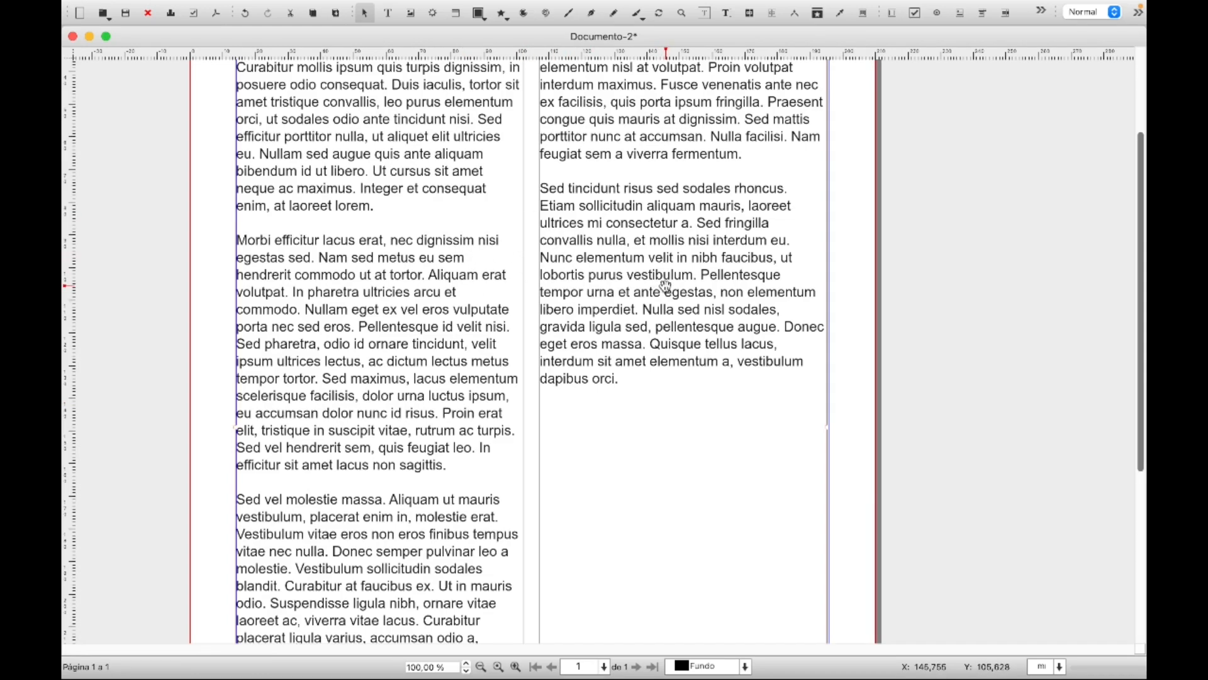
- Open the properties of the two-column text frame and move the properties window closer to the page
right_click(674, 328)
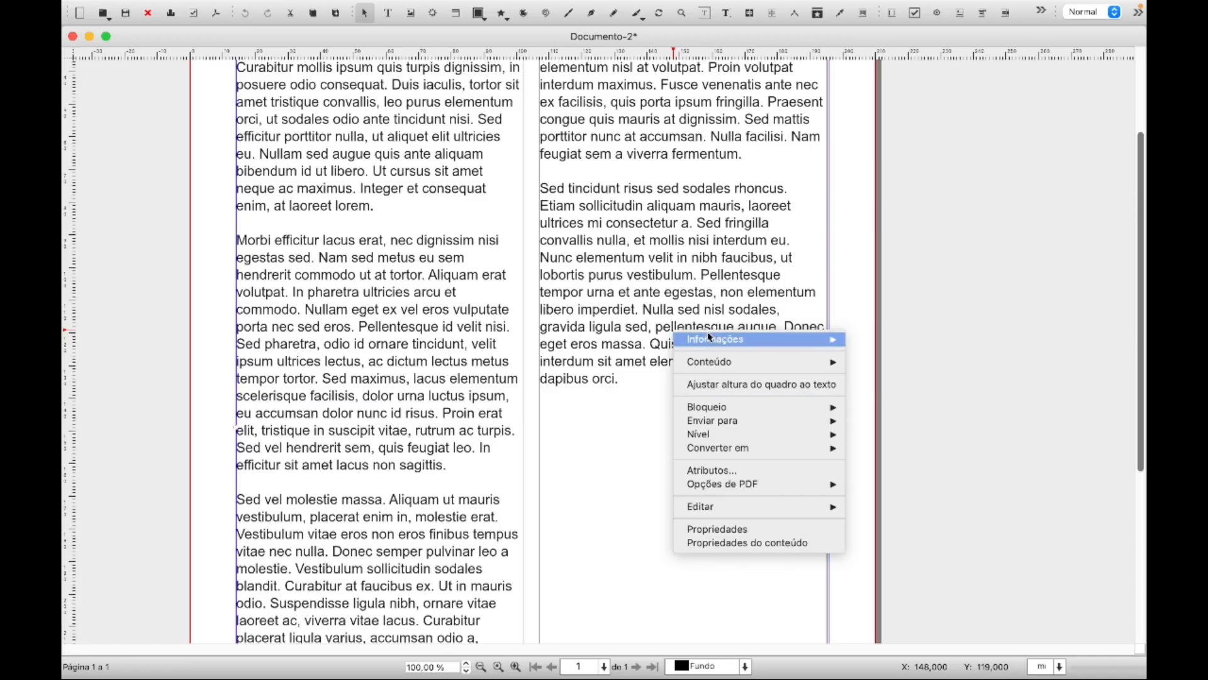
click(745, 532)
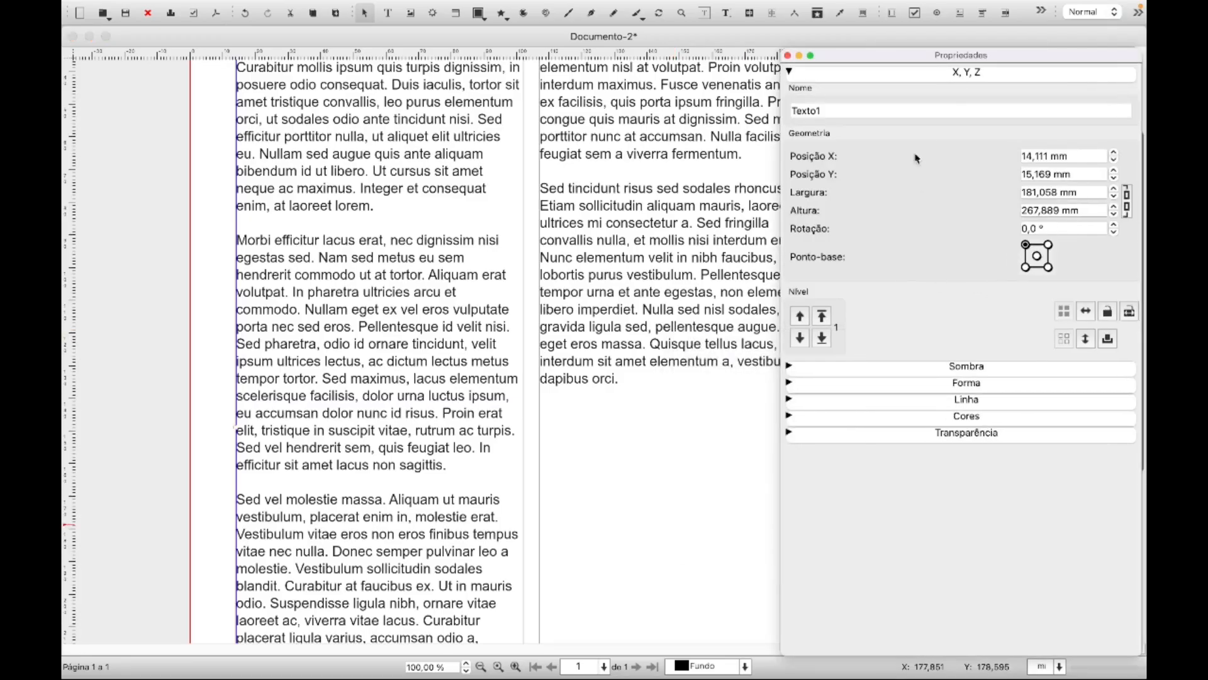
drag(968, 60, 883, 65)
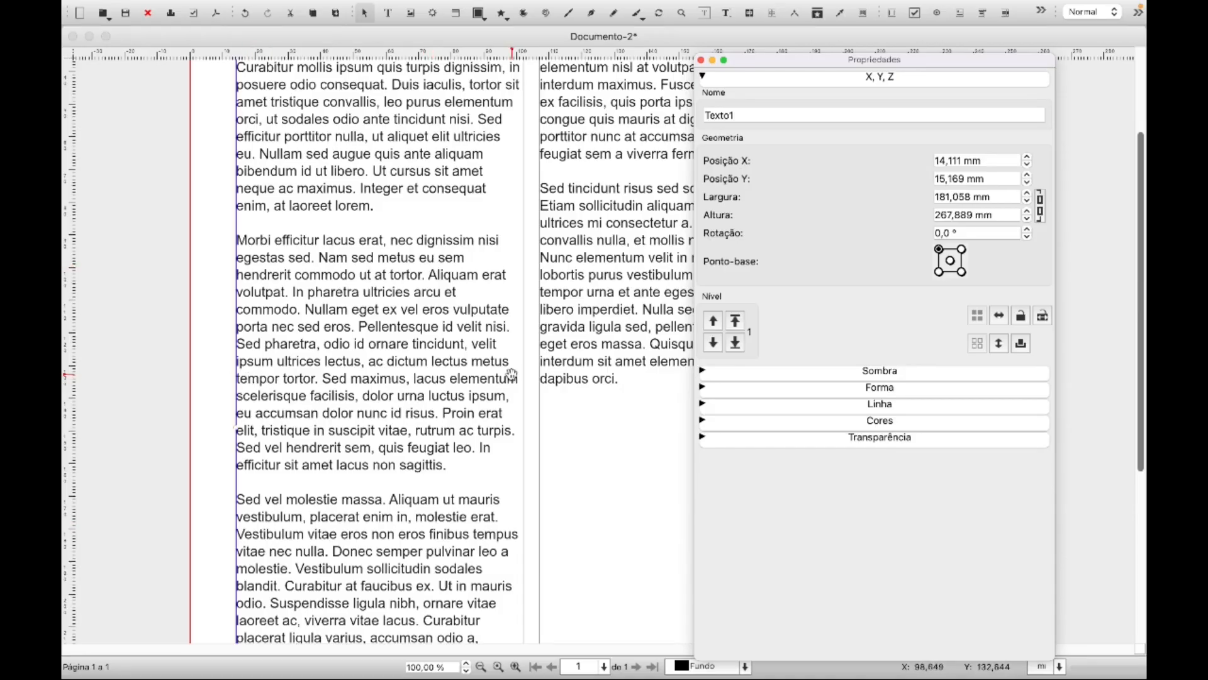
- Set the X position of the text frame to 20 mm
click(937, 161)
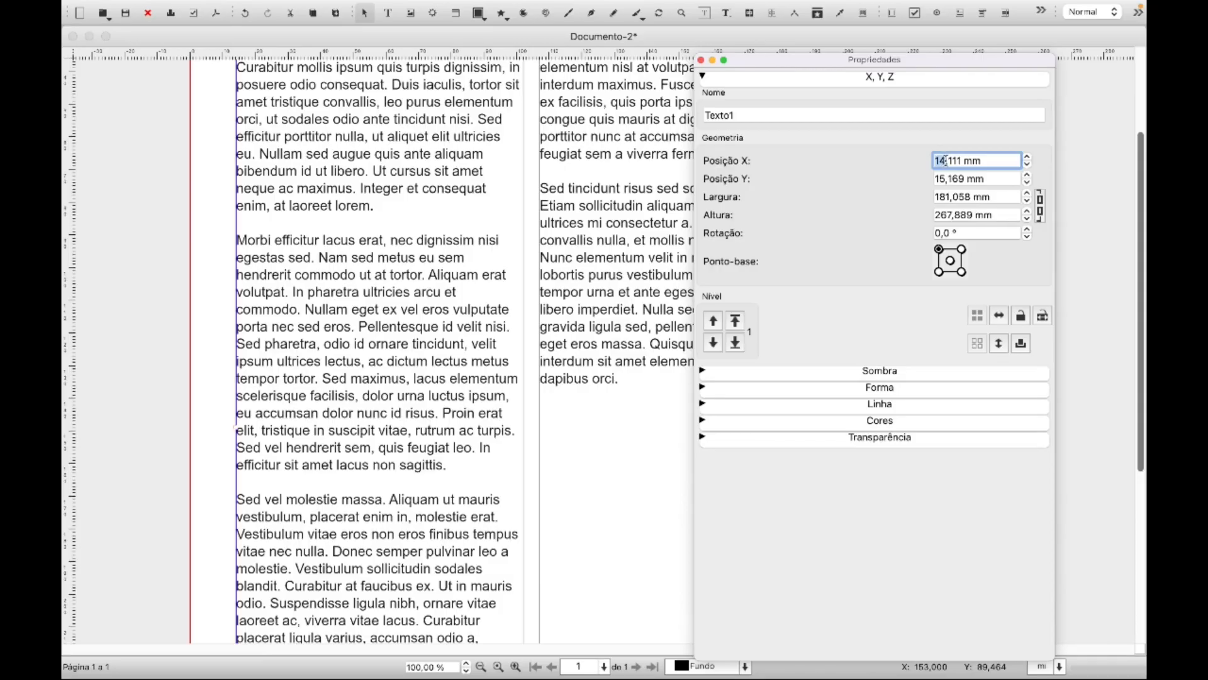
drag(946, 161, 956, 160)
text(20)
key(Return)
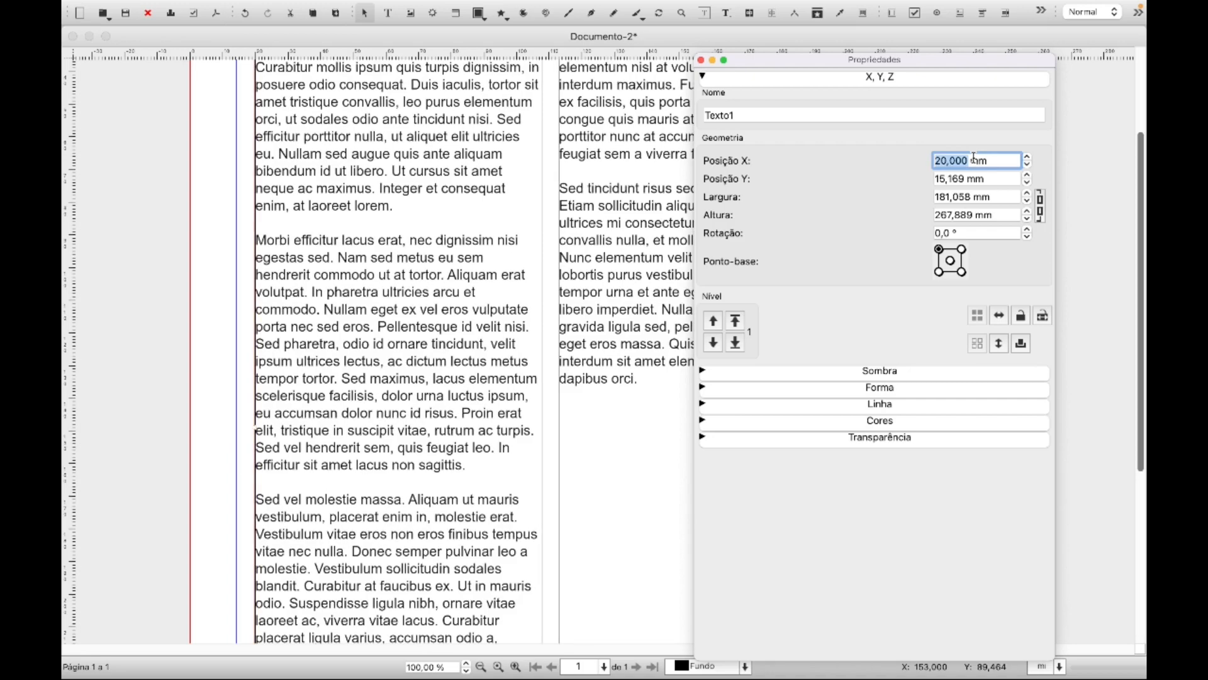
- Reduce the X position of the text frame in 1 mm increments to 15 mm
click(1027, 165)
click(1028, 165)
click(1027, 165)
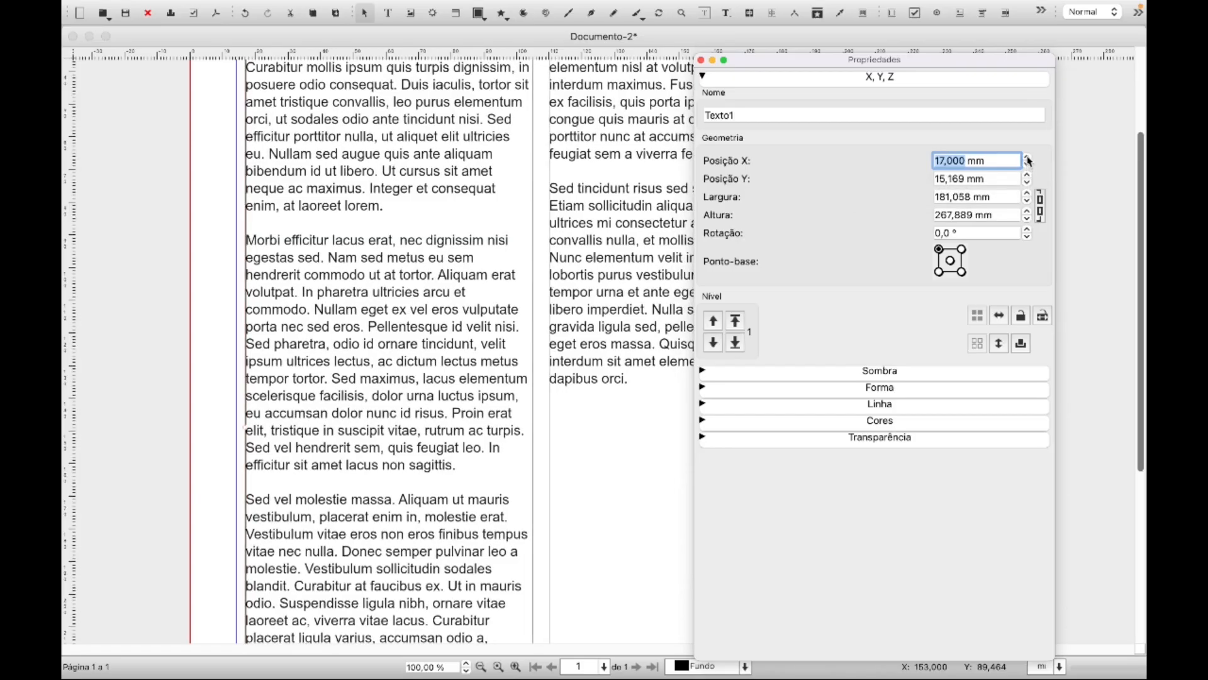
click(1028, 165)
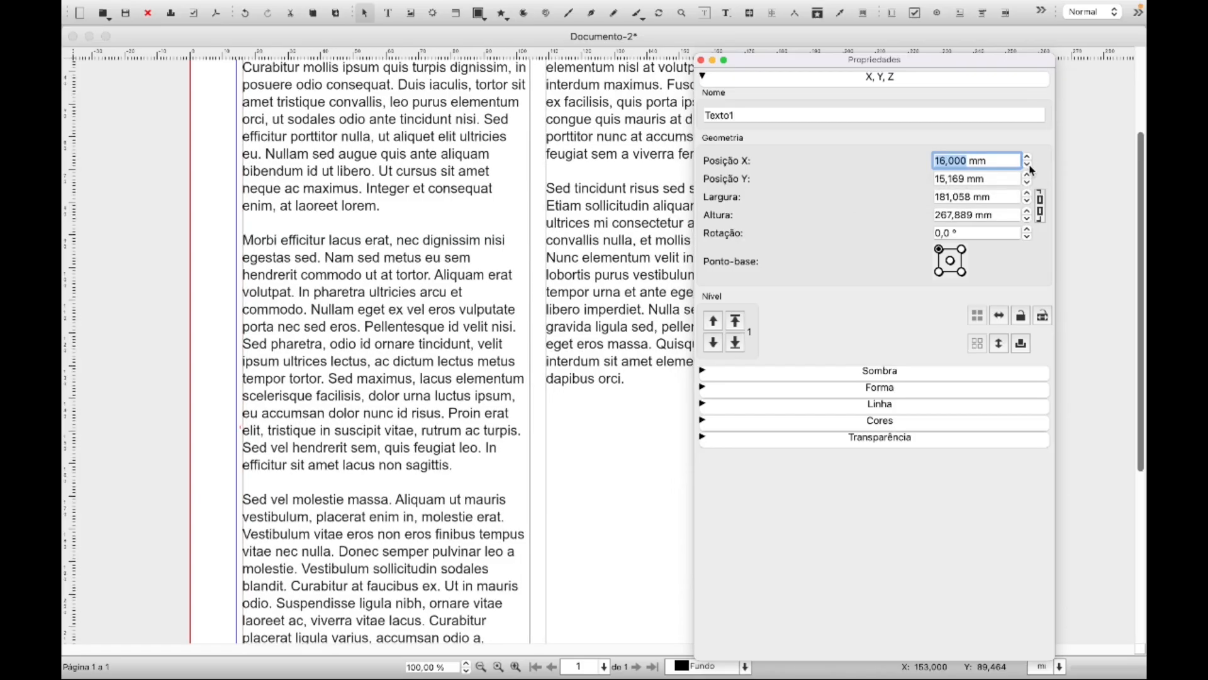
click(1028, 165)
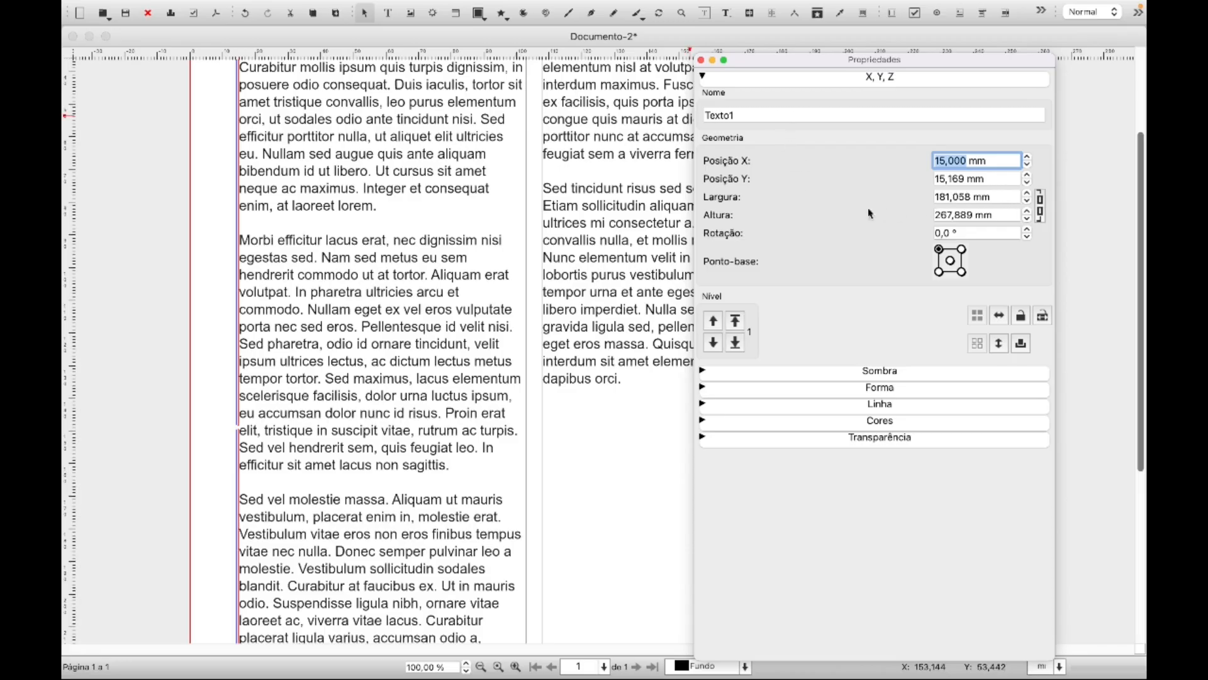
- Try a width of 200 mm on the text frame with width and height unlinked, and undo the change
click(1042, 211)
drag(937, 197, 969, 197)
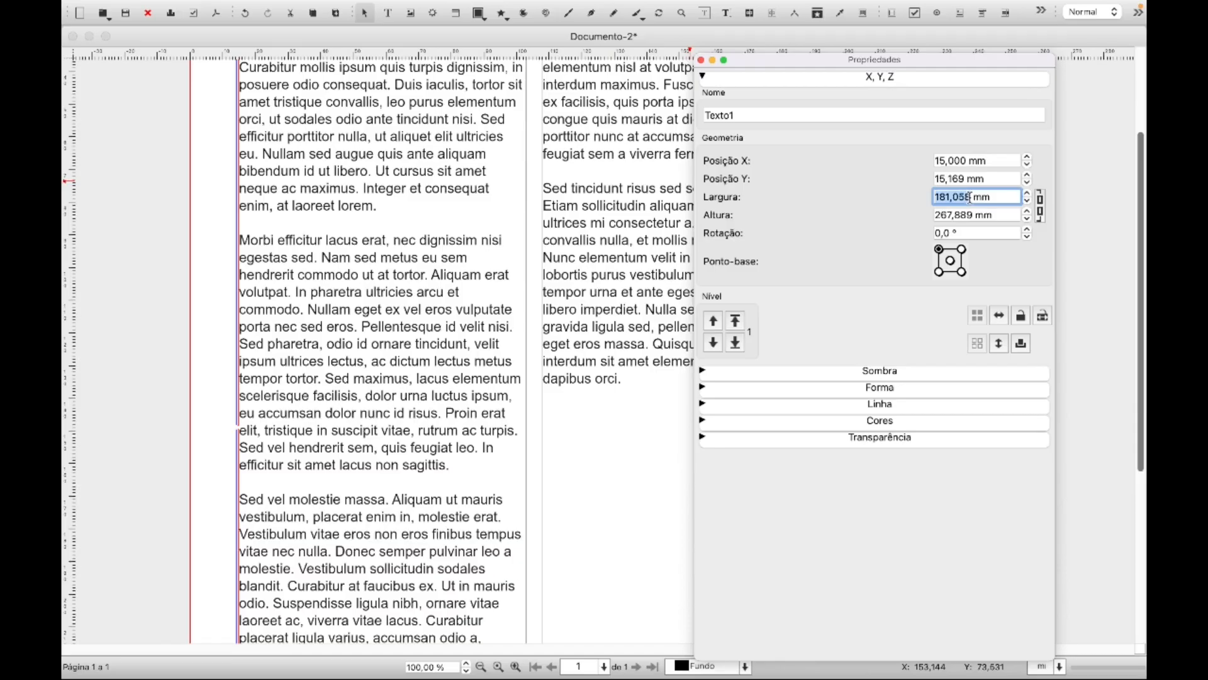
text(200)
key(Return)
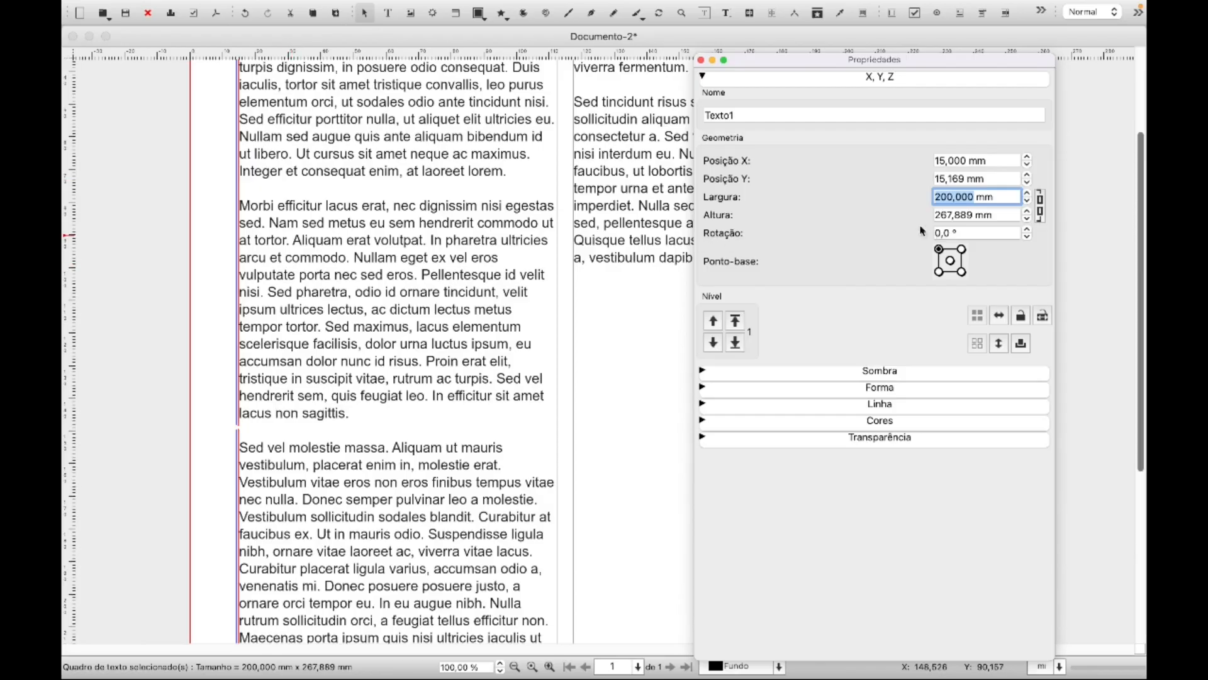
click(246, 13)
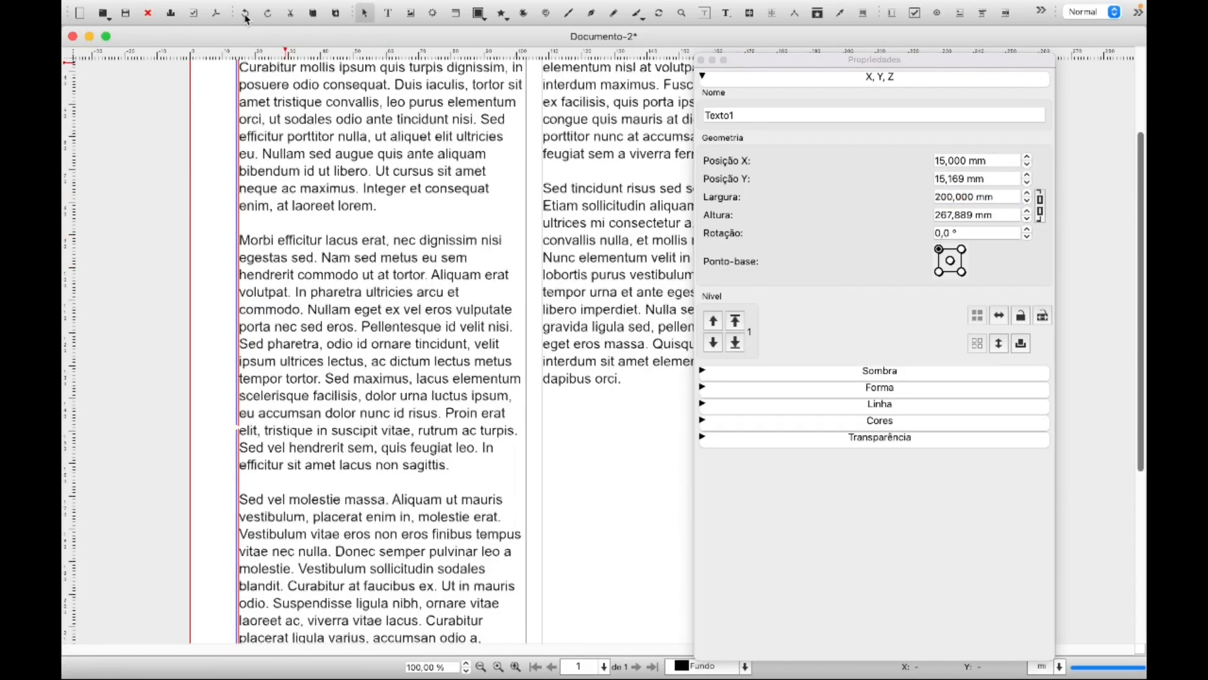
- Link the text frame's width and height, try a proportional resize to 200 mm wide, and undo the resize
click(1041, 209)
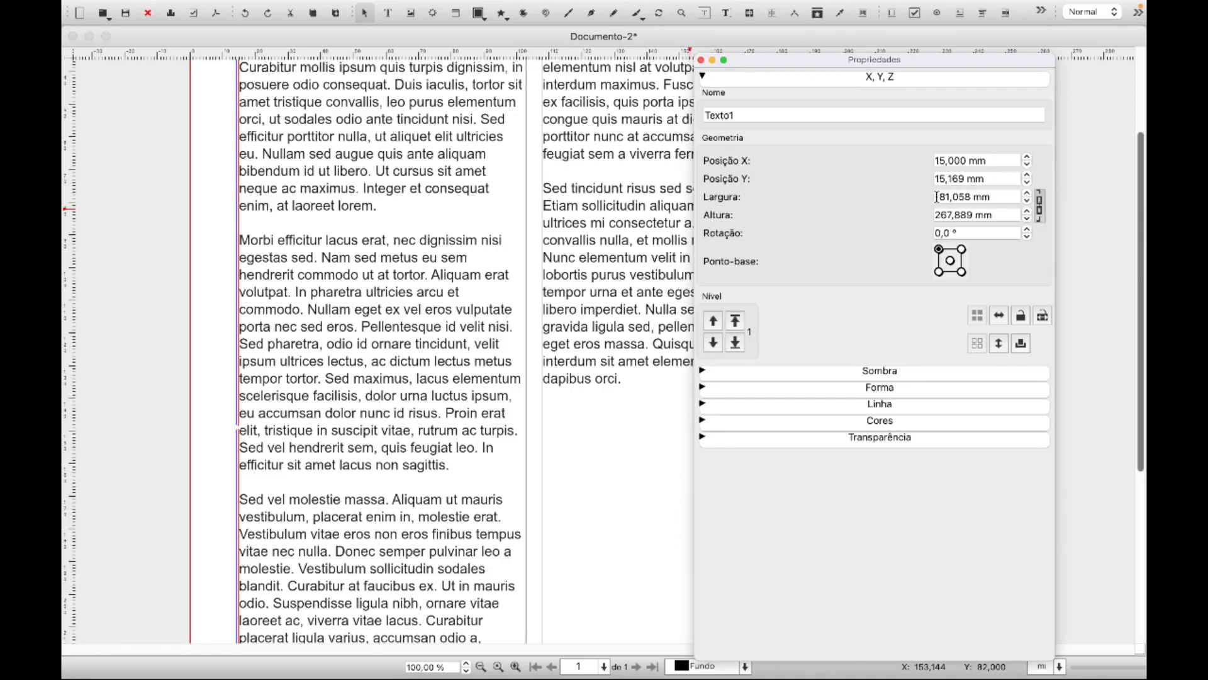
drag(937, 196, 967, 196)
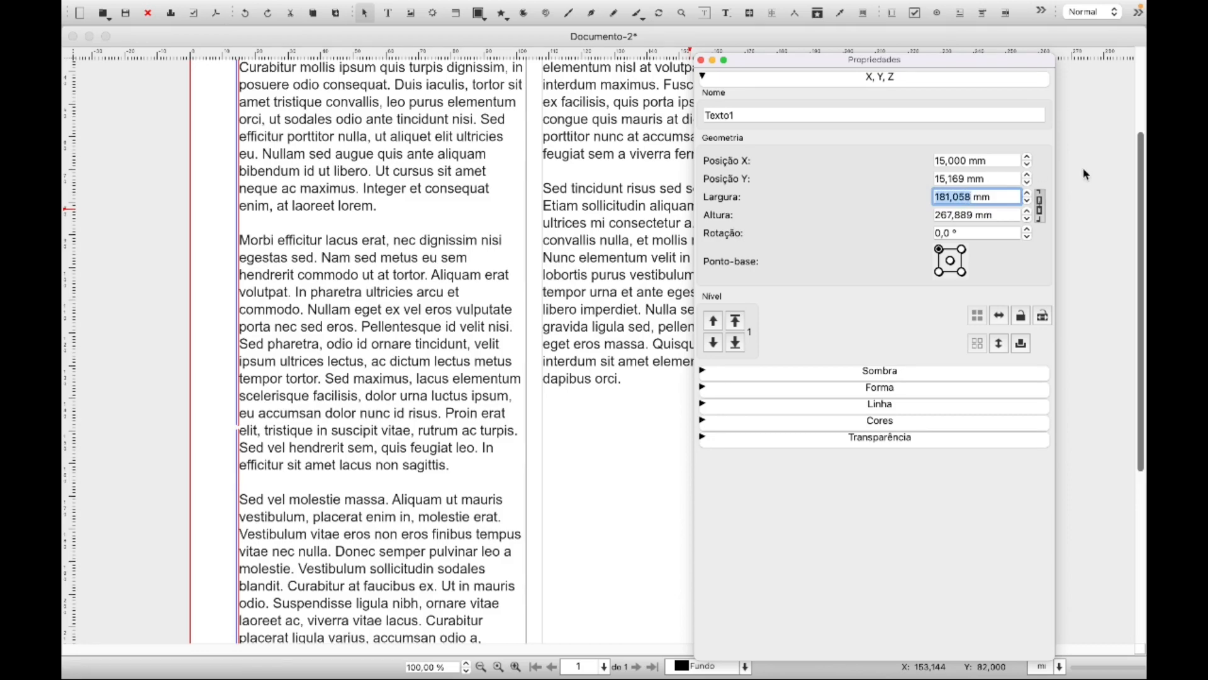
text(200)
key(Return)
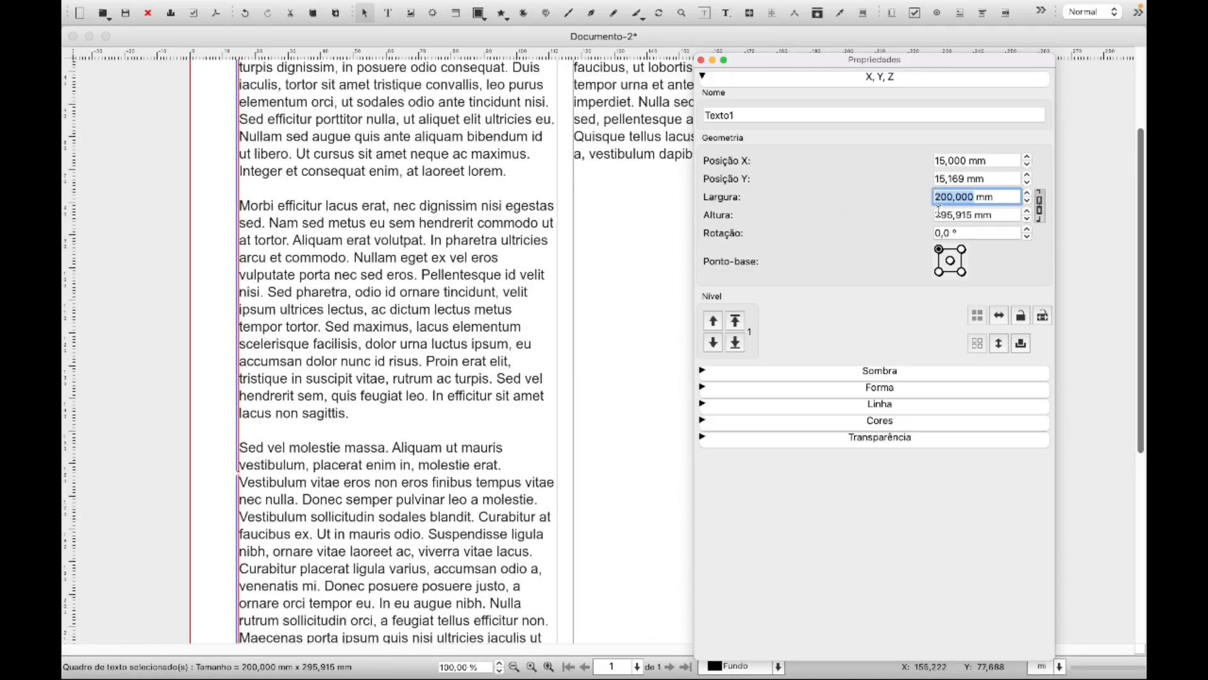
click(244, 12)
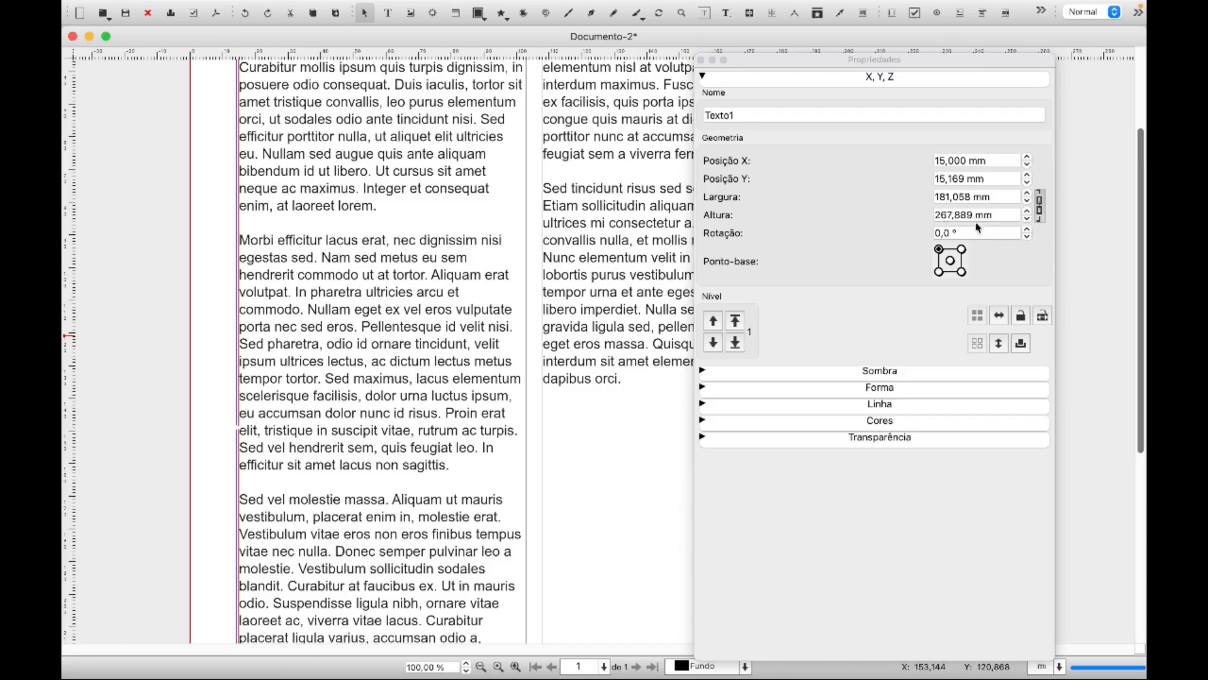
- Try rotating the text frame around its upper-left base point to 2° and 357°, and return the rotation to 0°
click(1027, 230)
click(1028, 230)
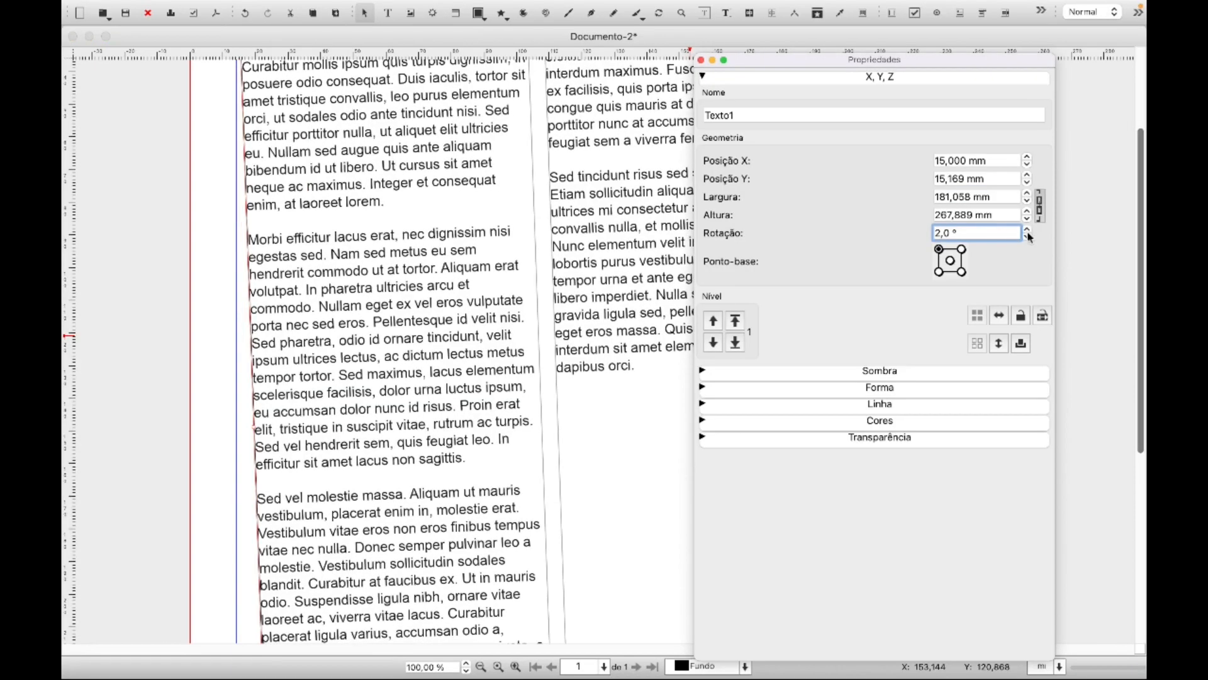
click(1029, 235)
click(1029, 236)
click(1029, 235)
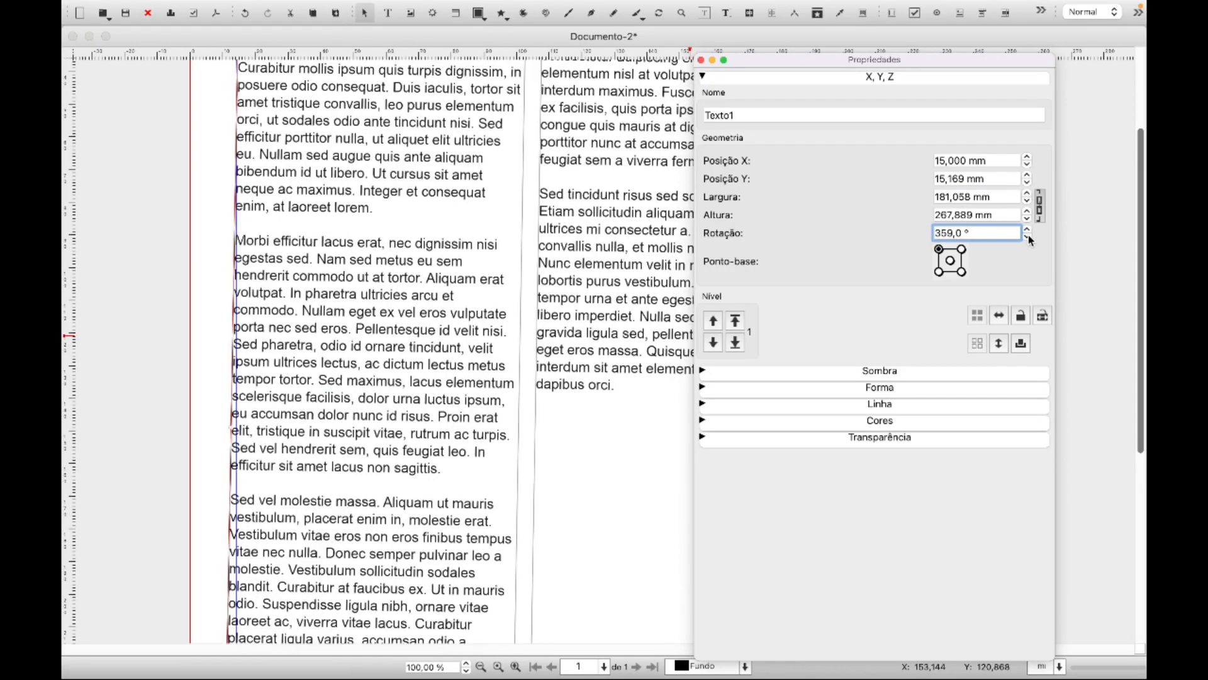
click(1028, 235)
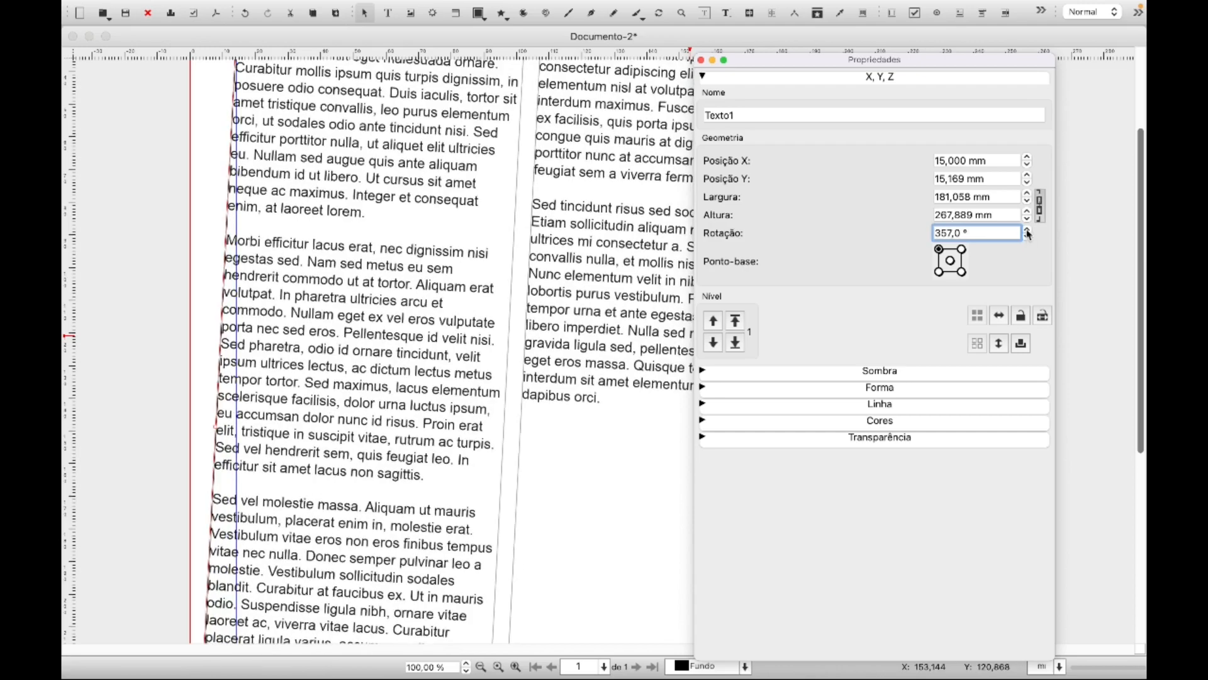
click(1028, 231)
click(1028, 231)
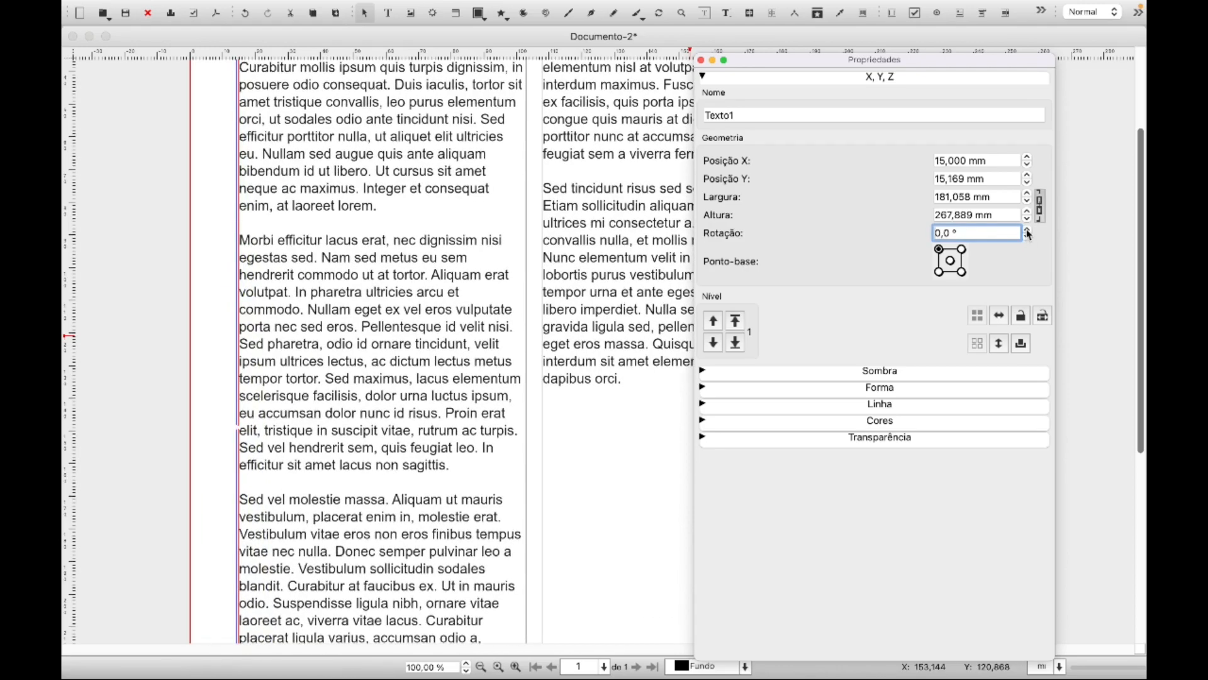
- Try rotating the text frame around its upper-right base point to 356°, return the rotation to 0°, and close the properties
click(962, 249)
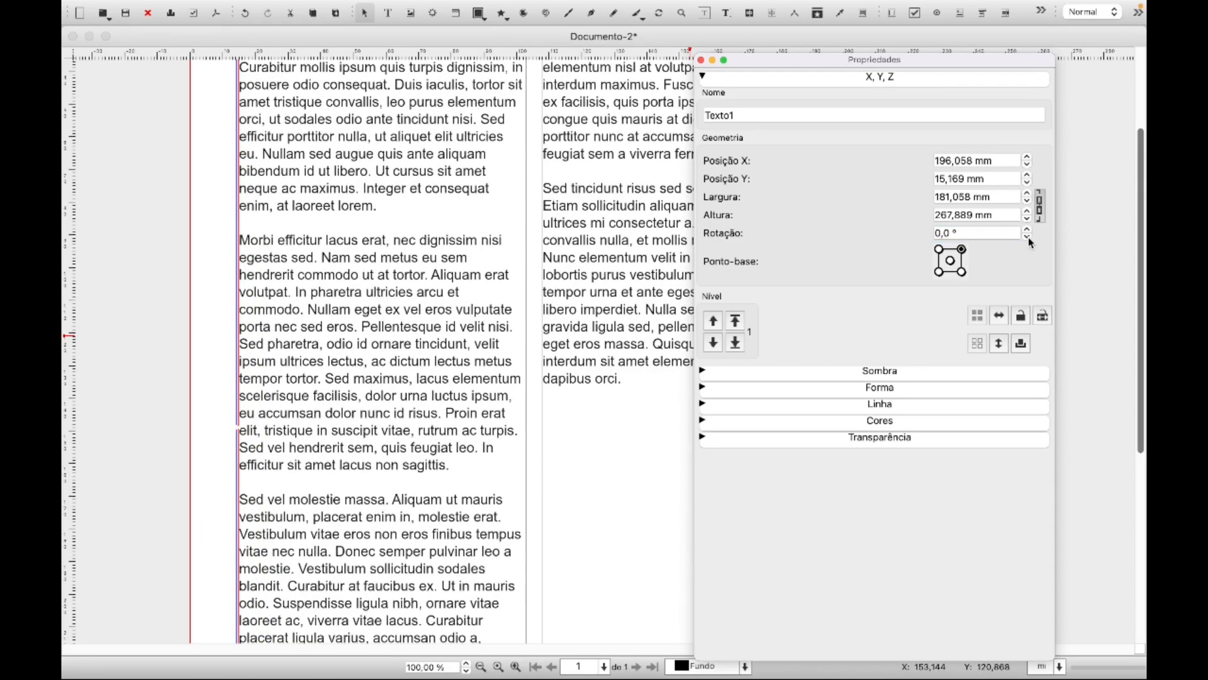
click(1028, 237)
click(1028, 236)
click(1028, 237)
click(1028, 237)
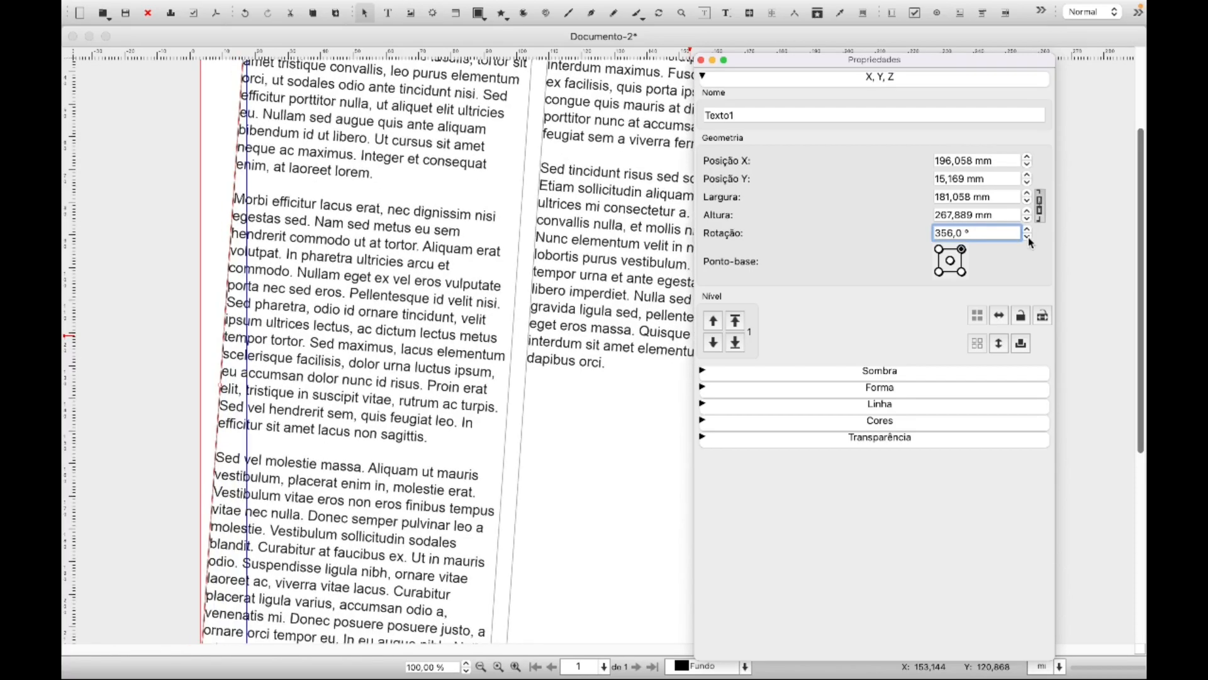
click(1028, 230)
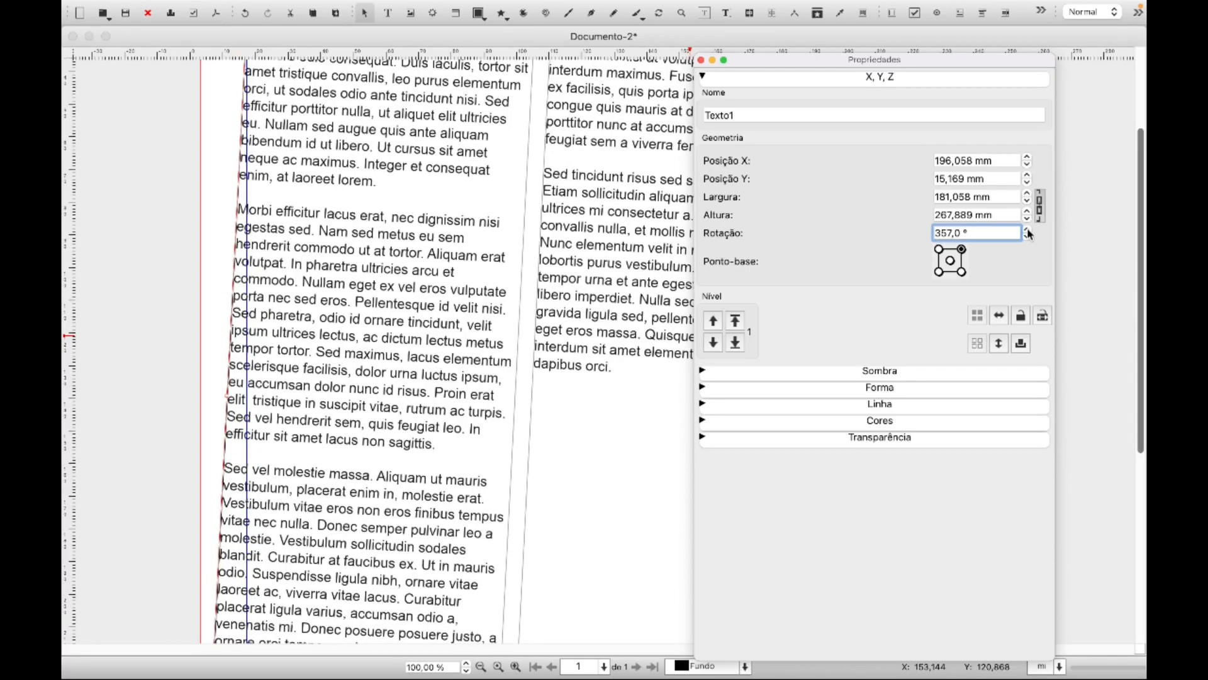
click(1027, 230)
click(1028, 230)
click(1028, 230)
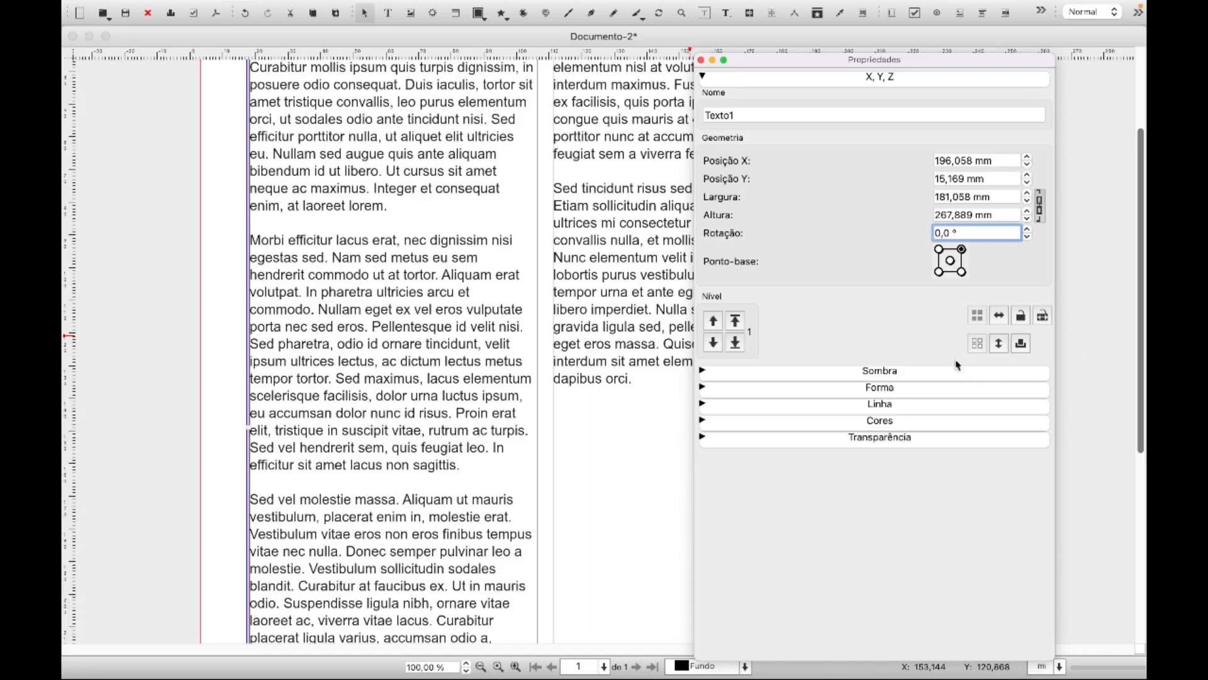
click(701, 60)
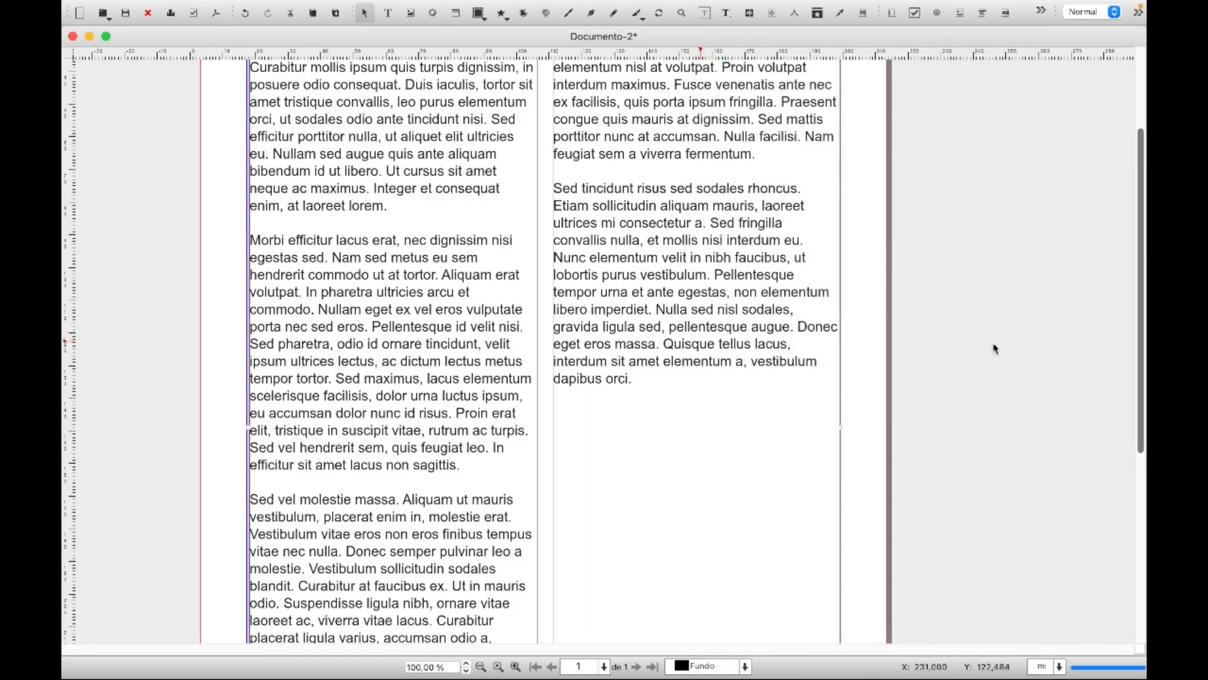
- Cut the two-column text frame from the page
scroll(1132, 290, up, 5)
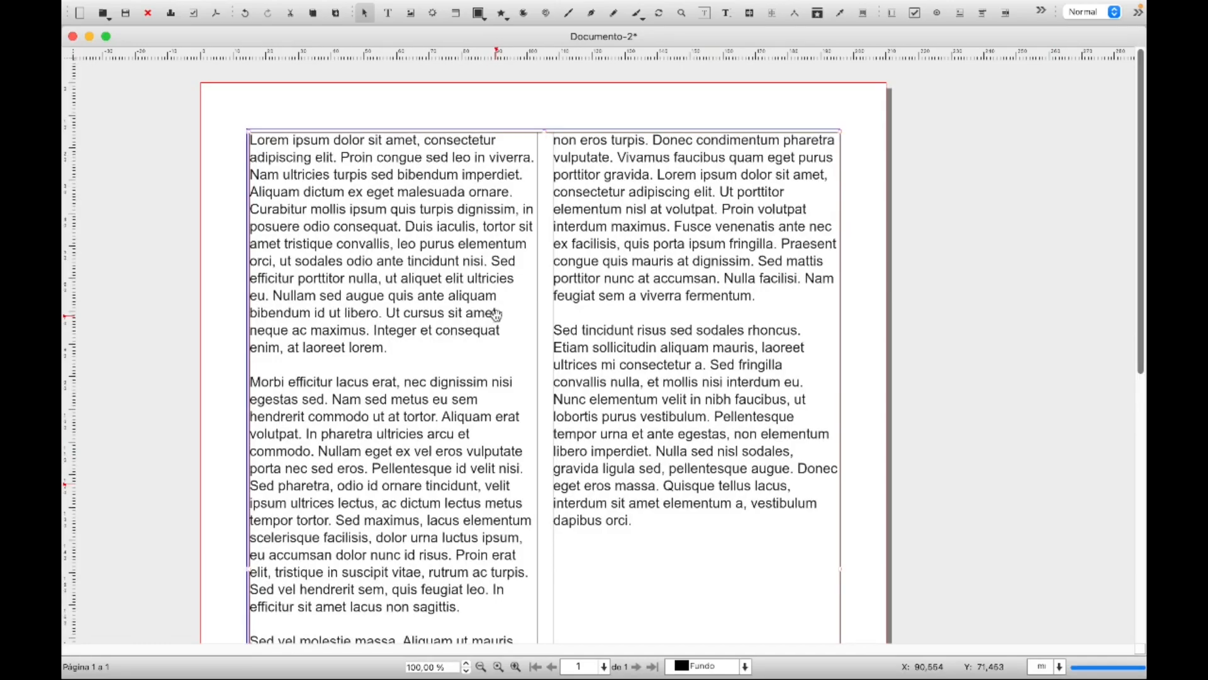
right_click(586, 321)
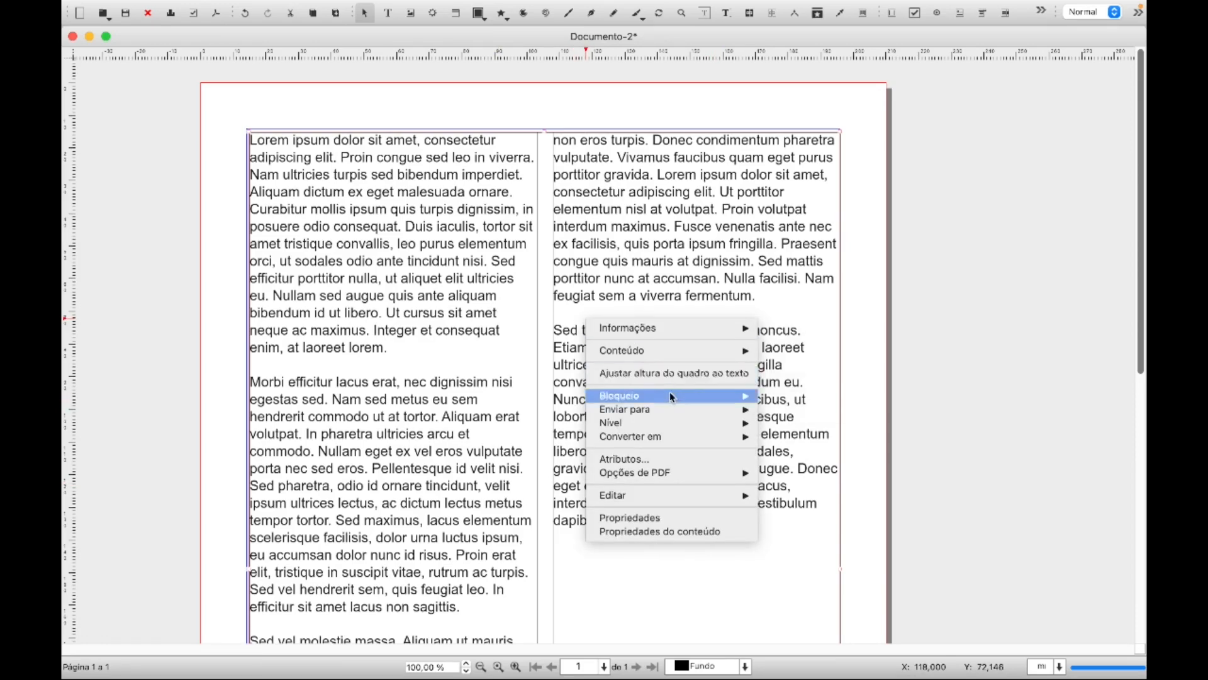
mouse_move(687, 502)
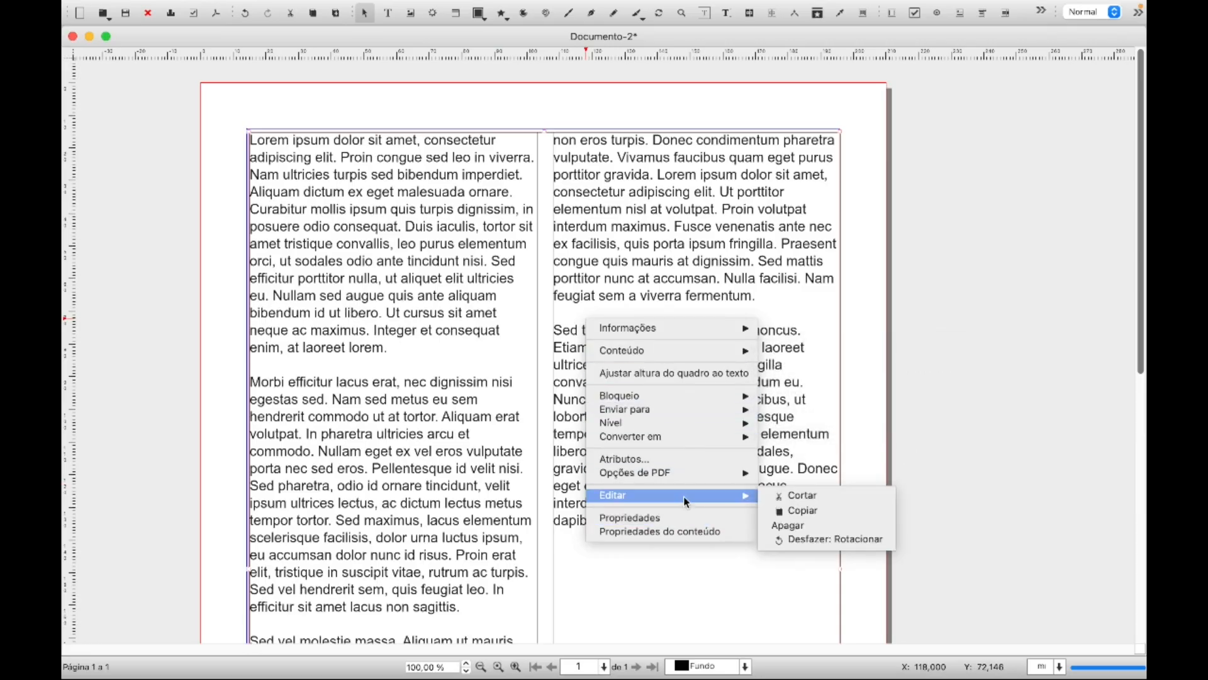
click(803, 498)
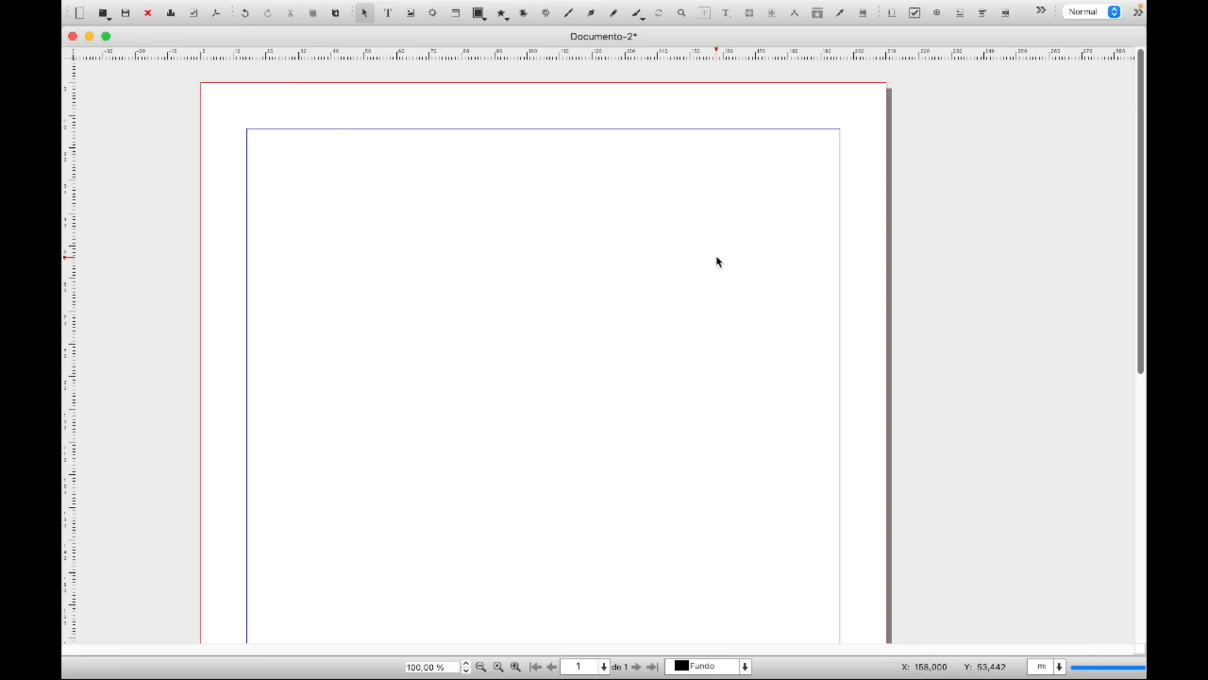
- Paste the cut text frame inside the page and move it up to the upper-left corner of the margins
right_click(306, 265)
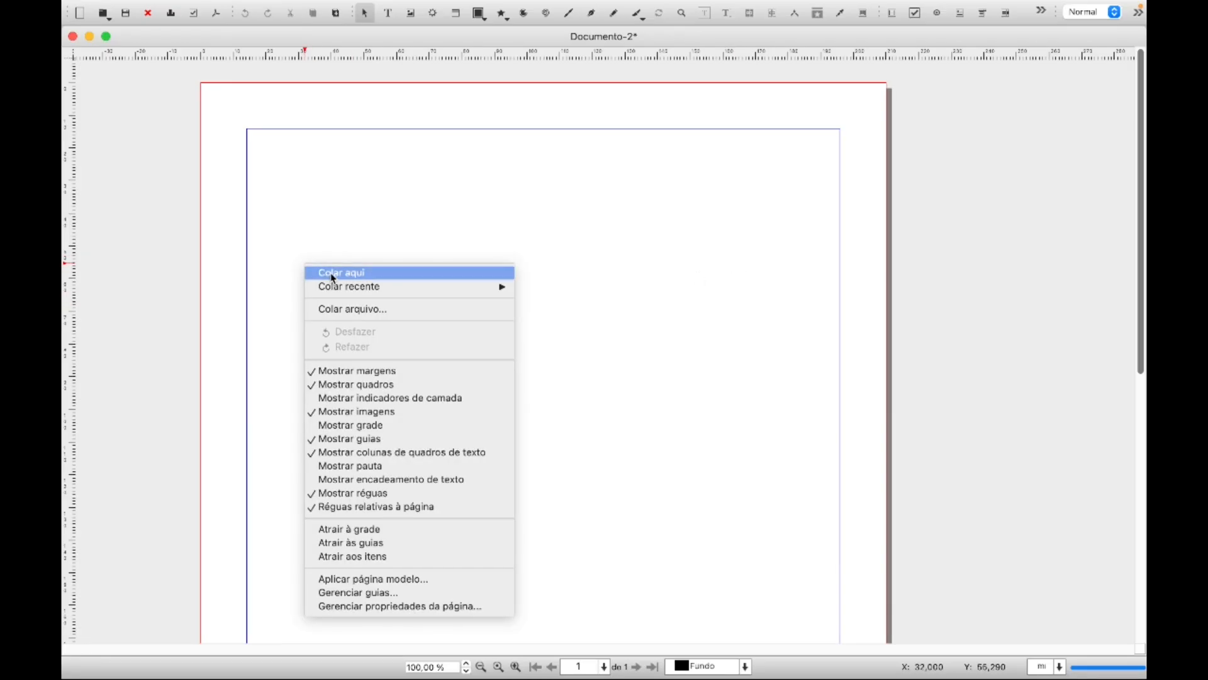
click(333, 273)
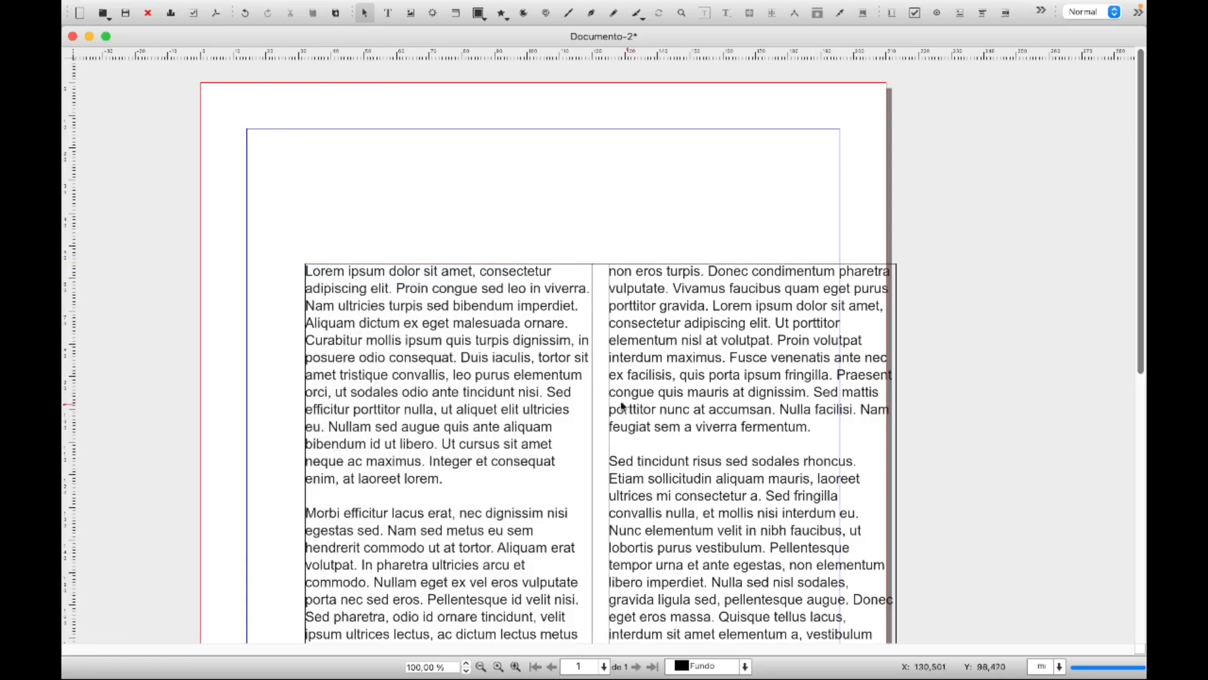
drag(586, 384, 518, 249)
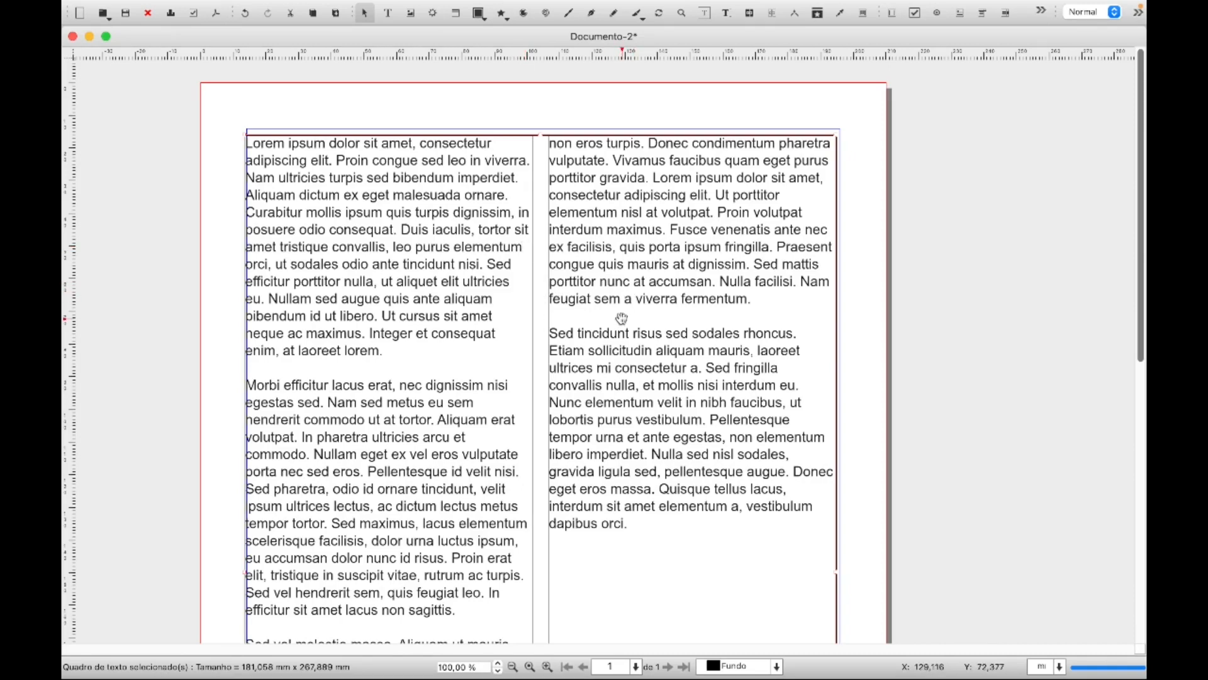
- Copy the text frame and paste the copy at the right edge of the page
right_click(501, 297)
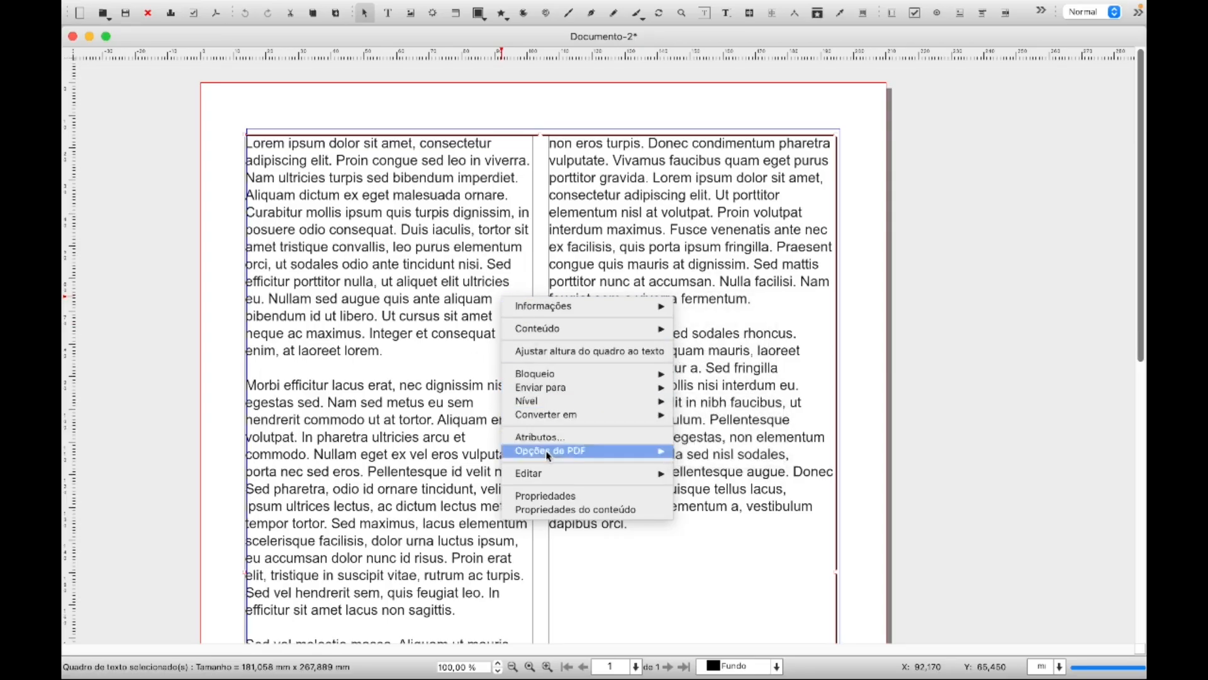
mouse_move(541, 474)
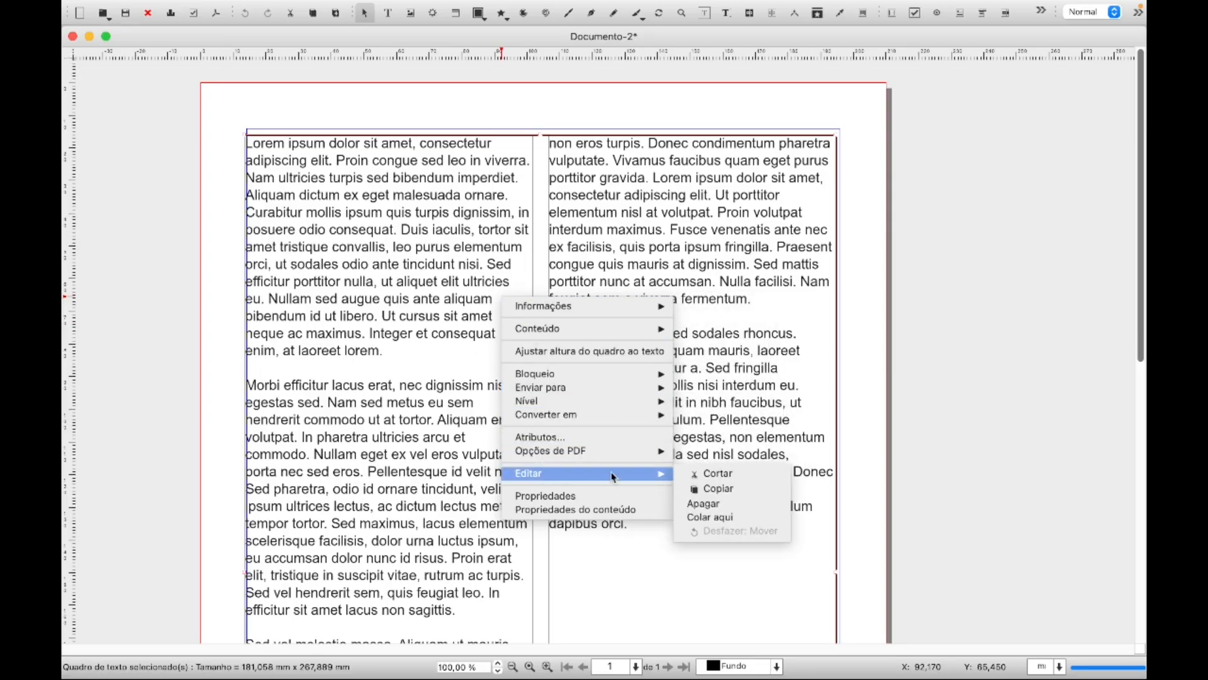
click(720, 491)
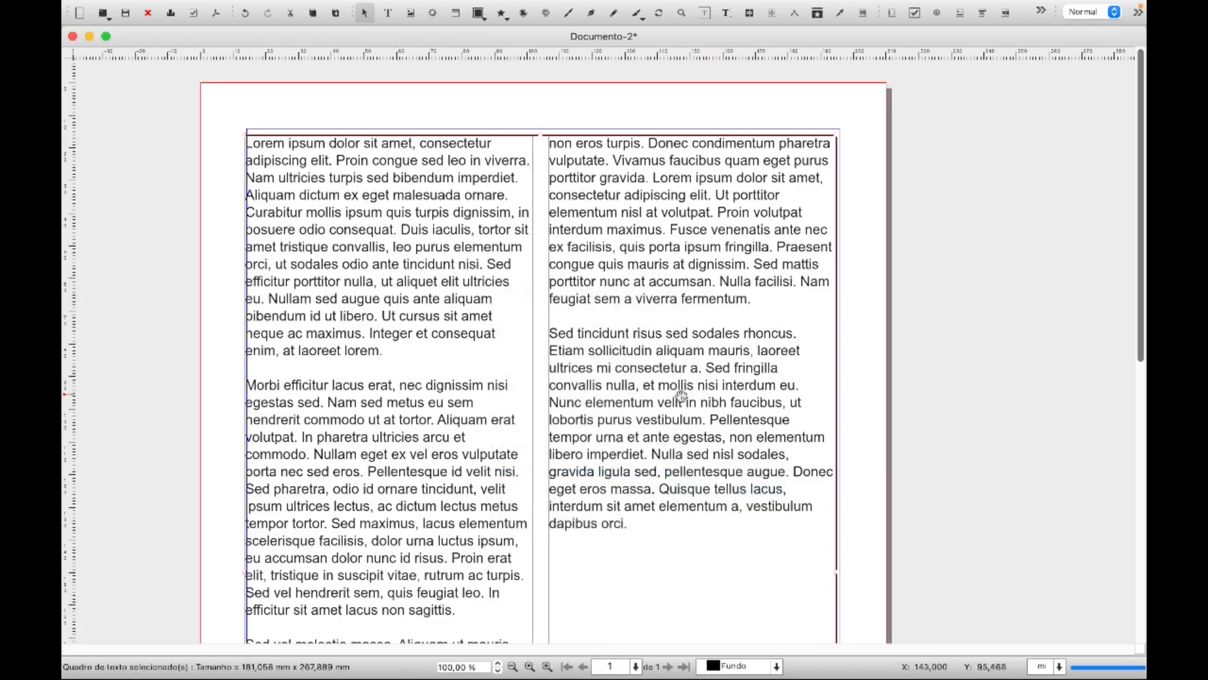
right_click(871, 408)
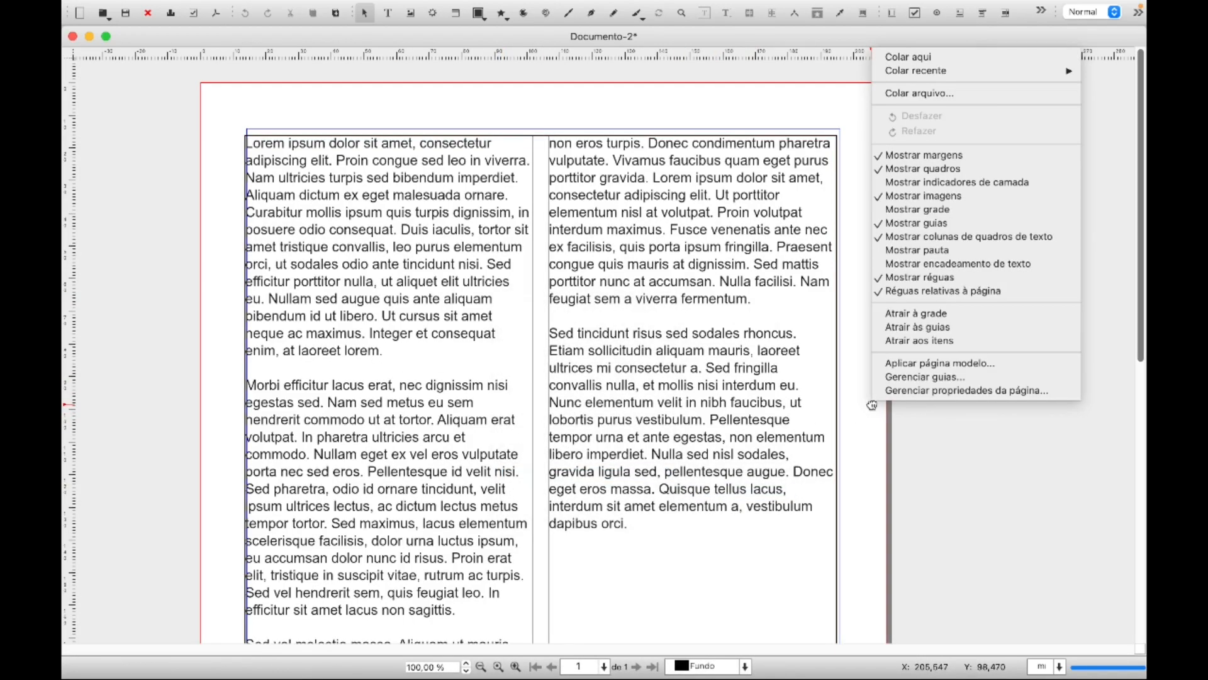
click(906, 57)
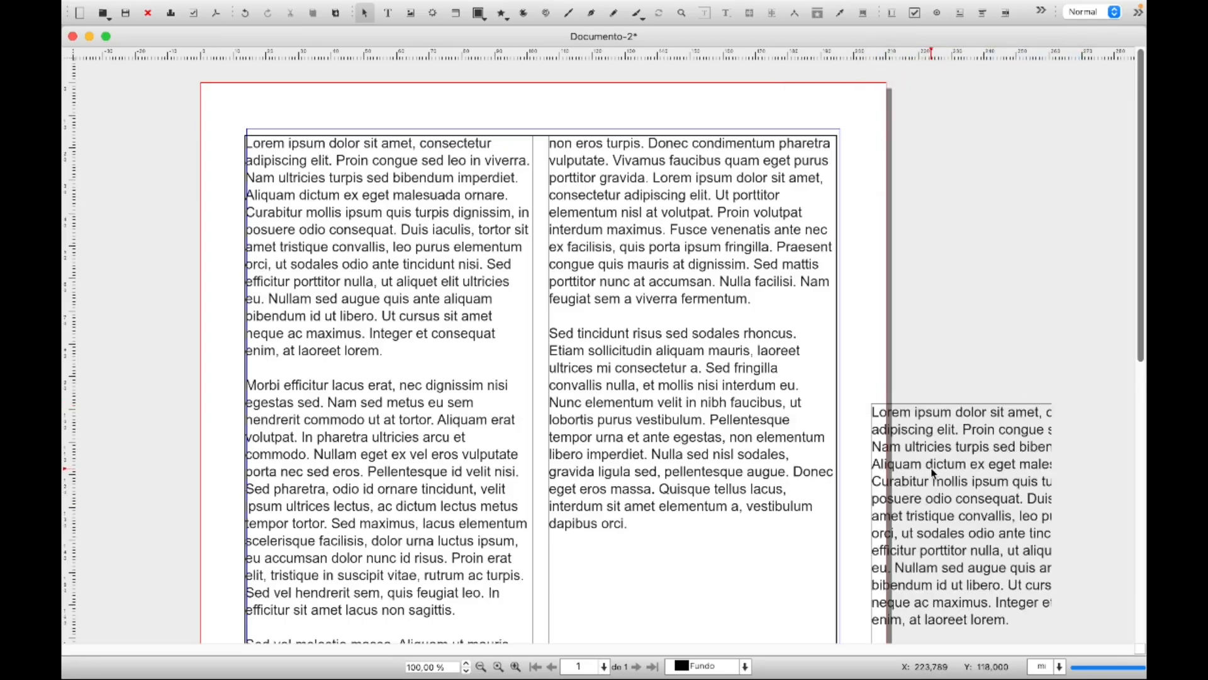
- Delete the pasted copy of the text frame at the page's right edge
click(937, 435)
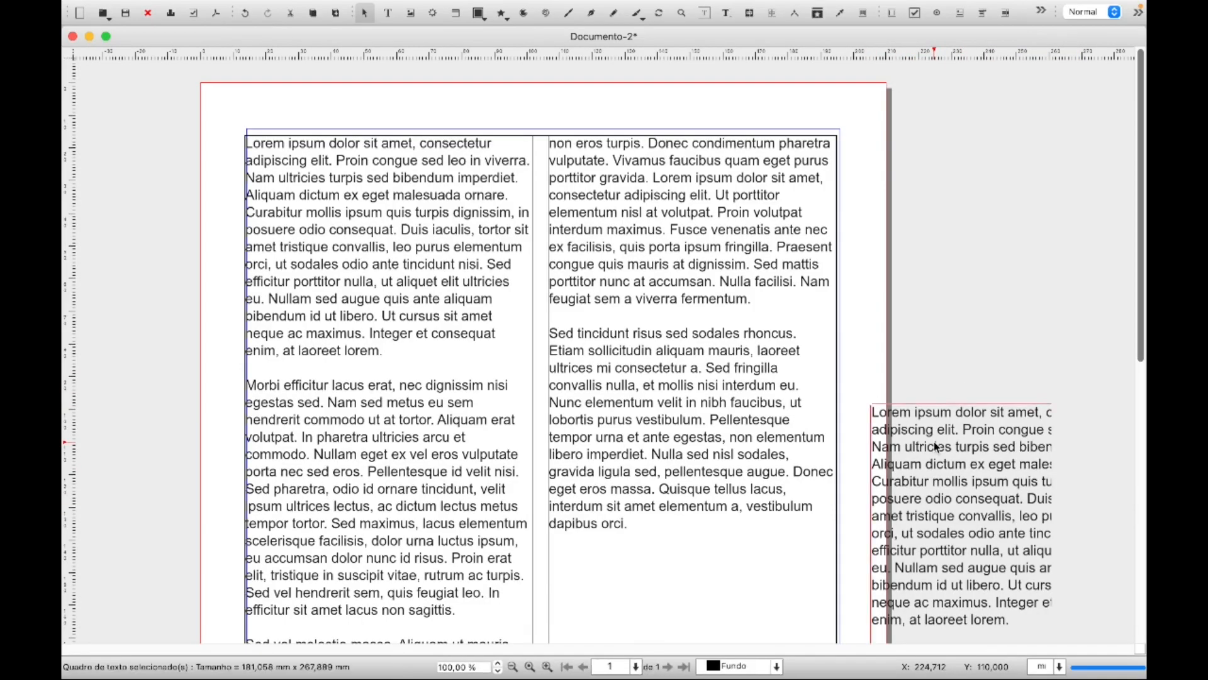
key(Delete)
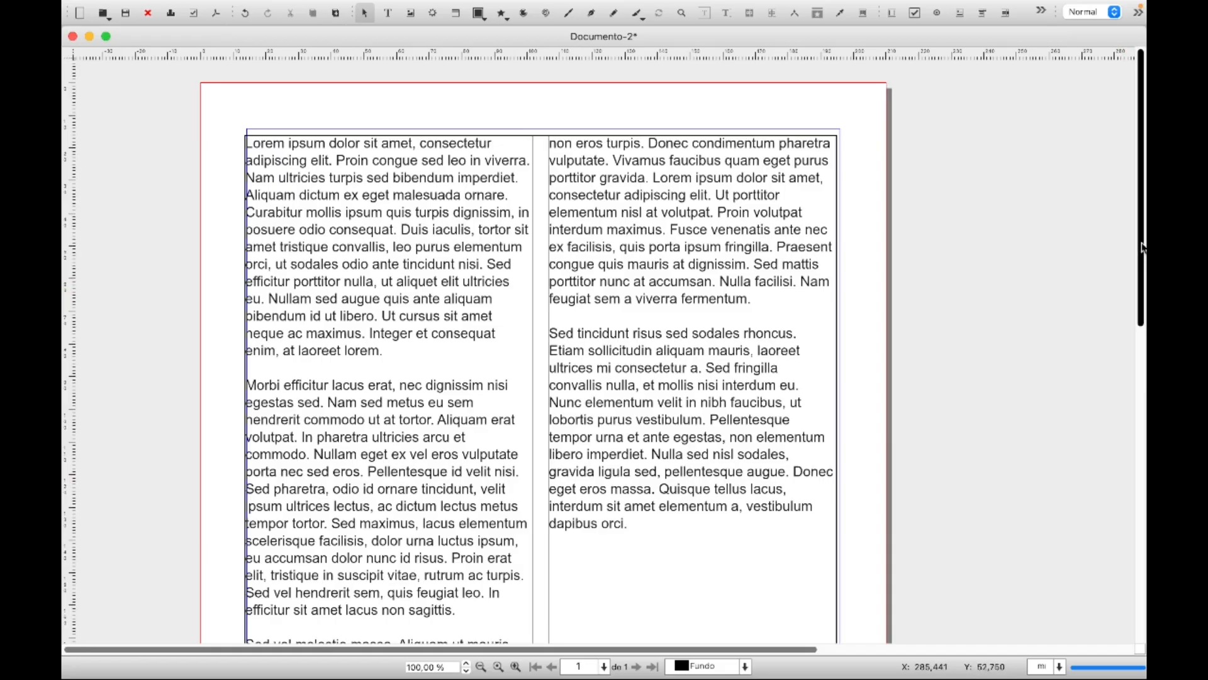
drag(1141, 249, 1141, 297)
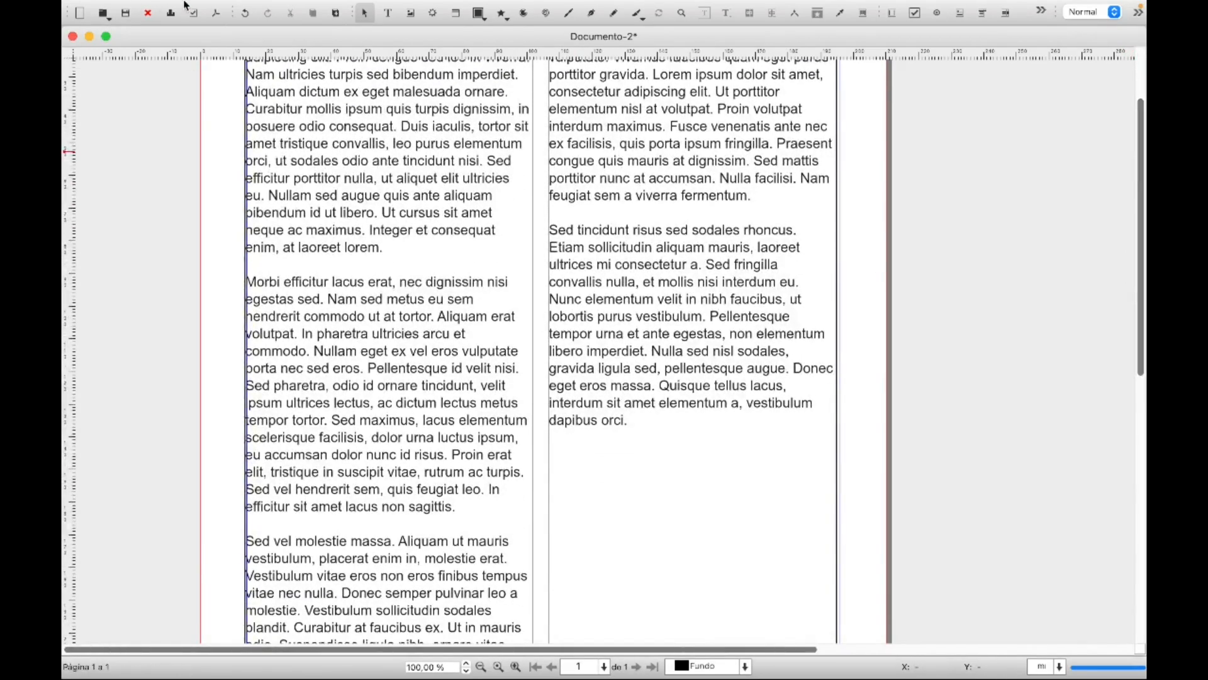
mouse_move(185, 5)
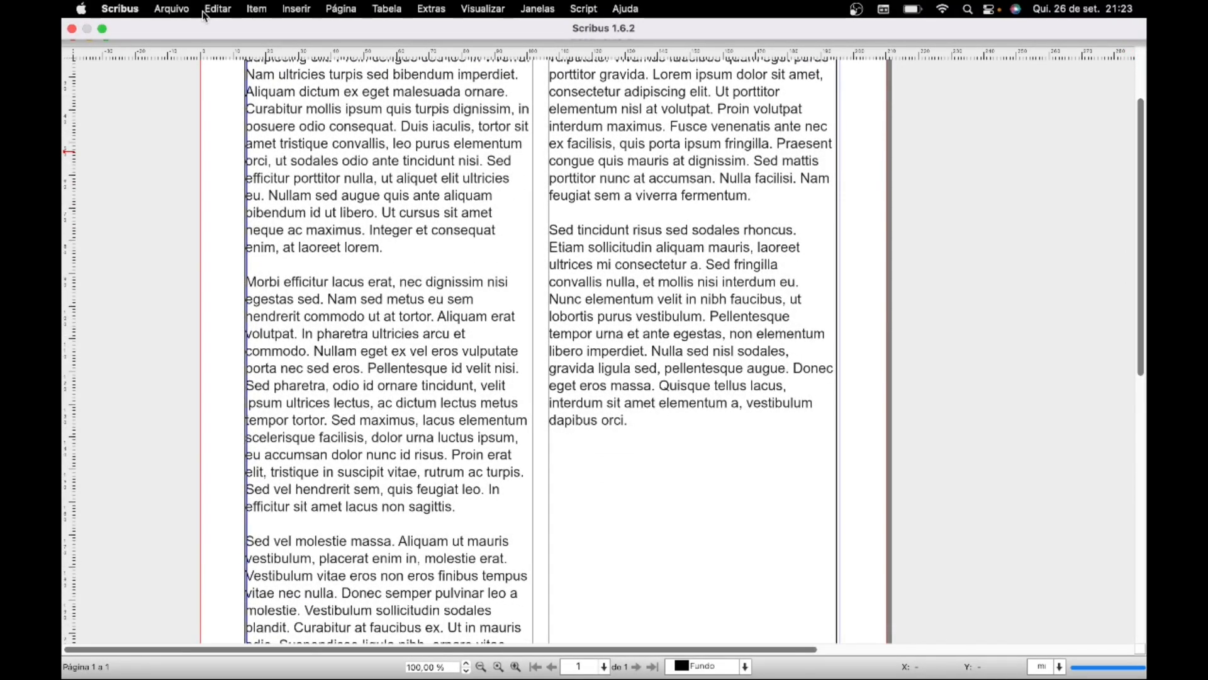
click(257, 10)
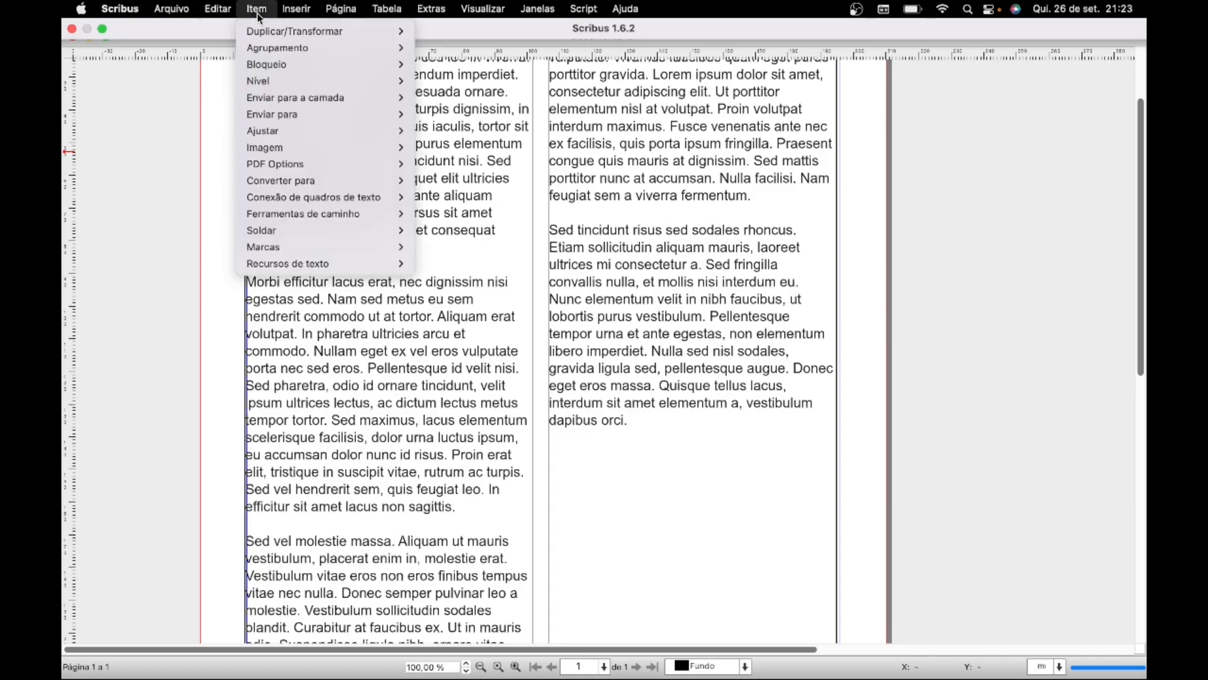
mouse_move(262, 29)
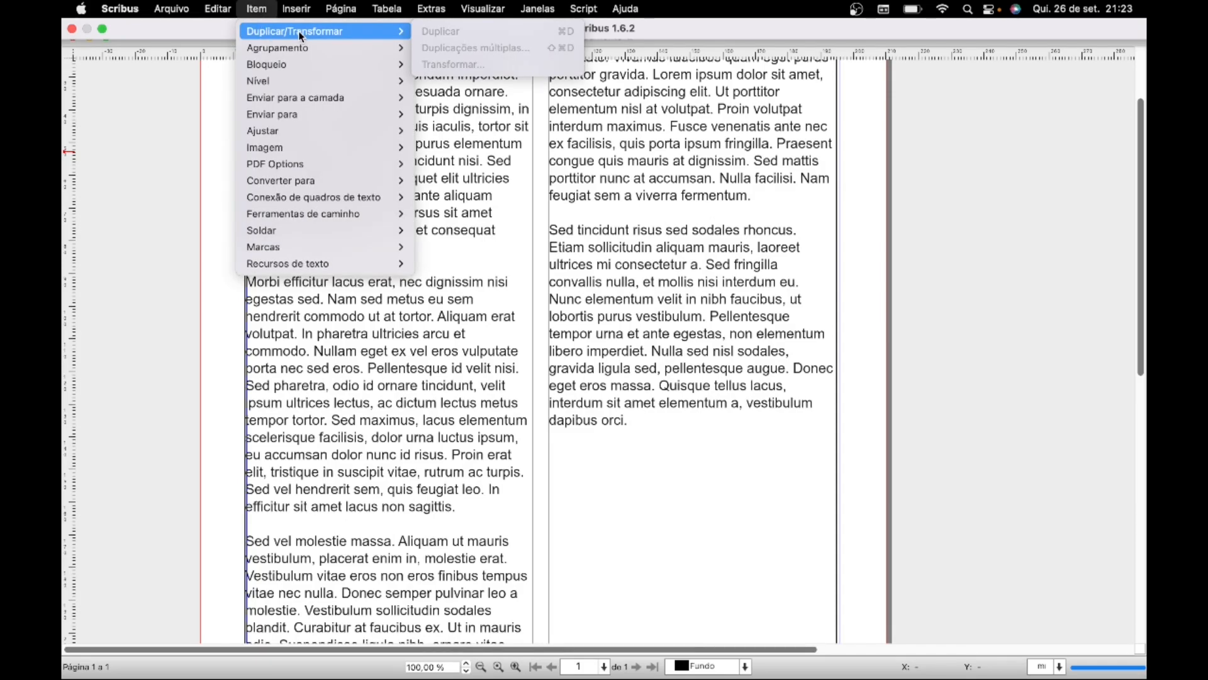
click(1064, 327)
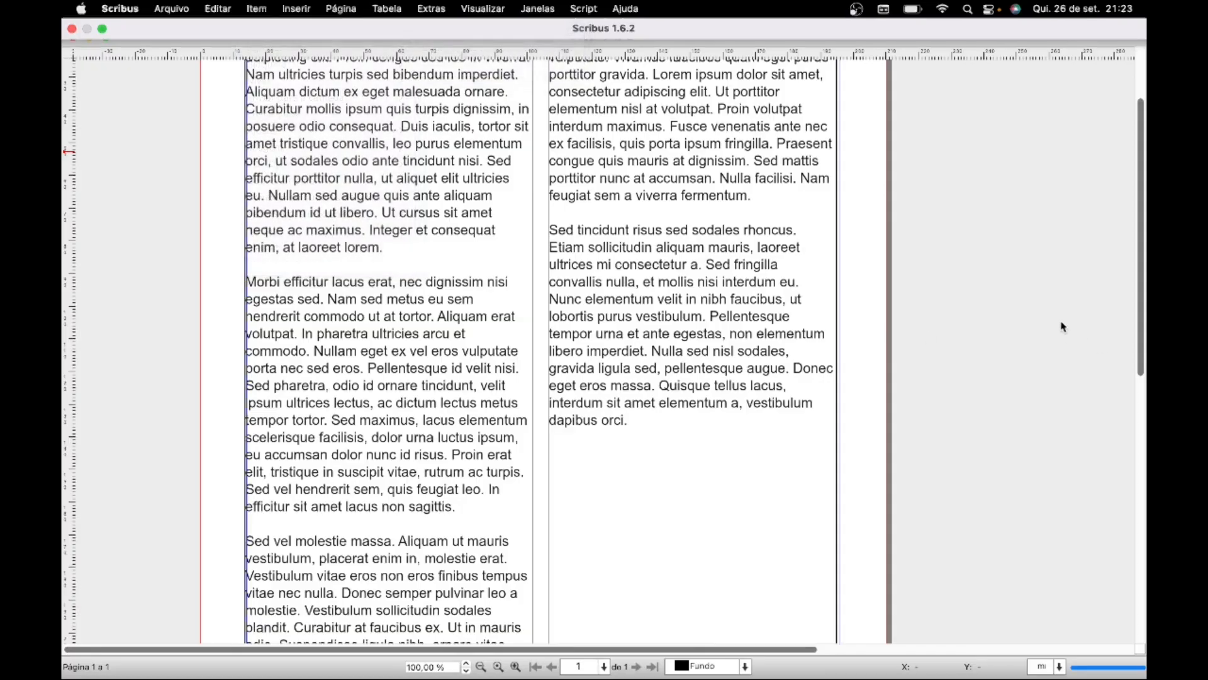
- Select the two-column text frame and create a single duplicate of it
click(826, 482)
mouse_move(275, 4)
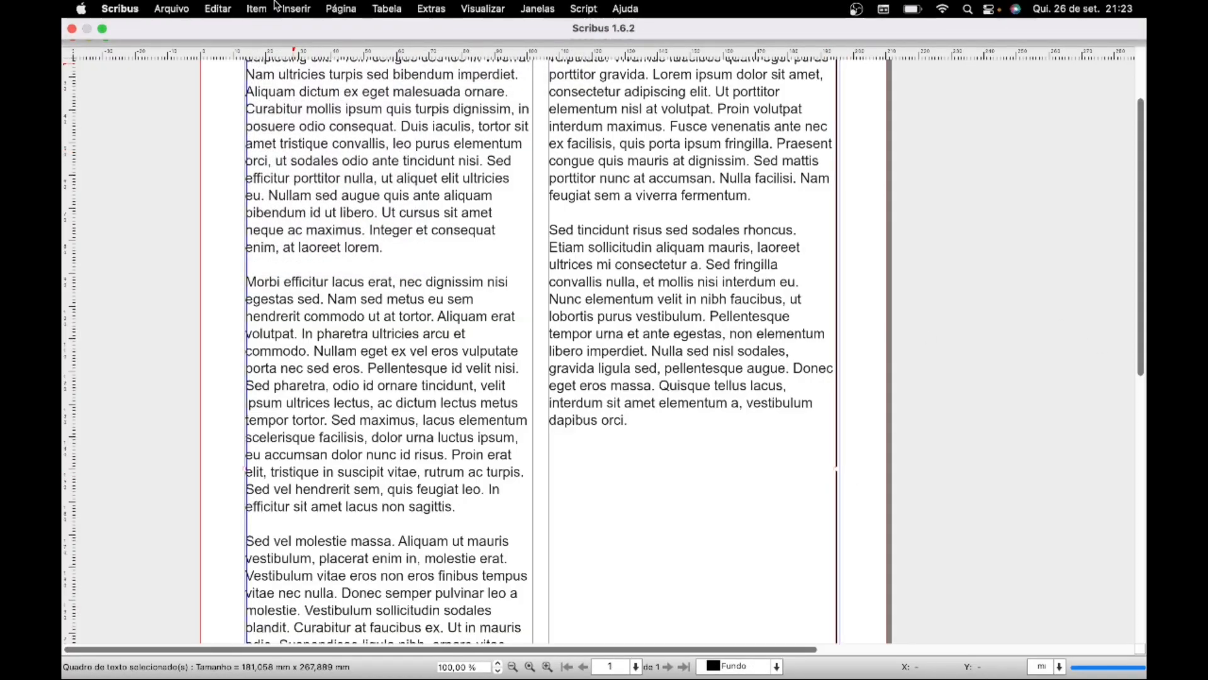
click(264, 9)
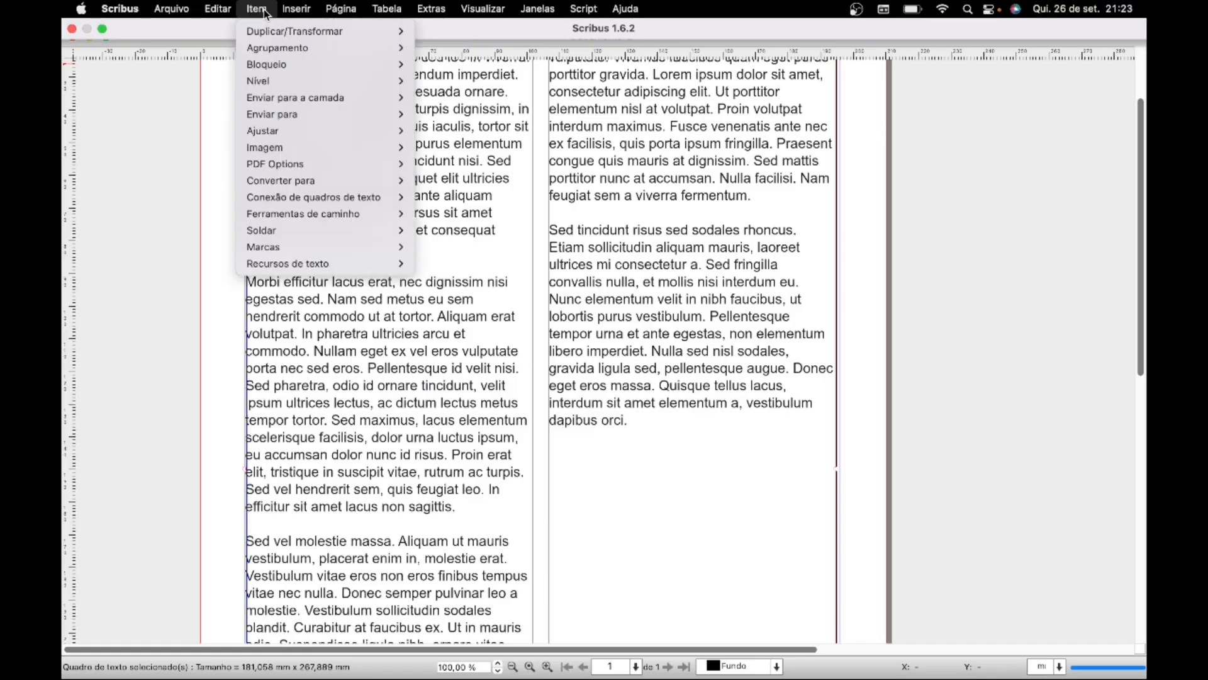
mouse_move(352, 30)
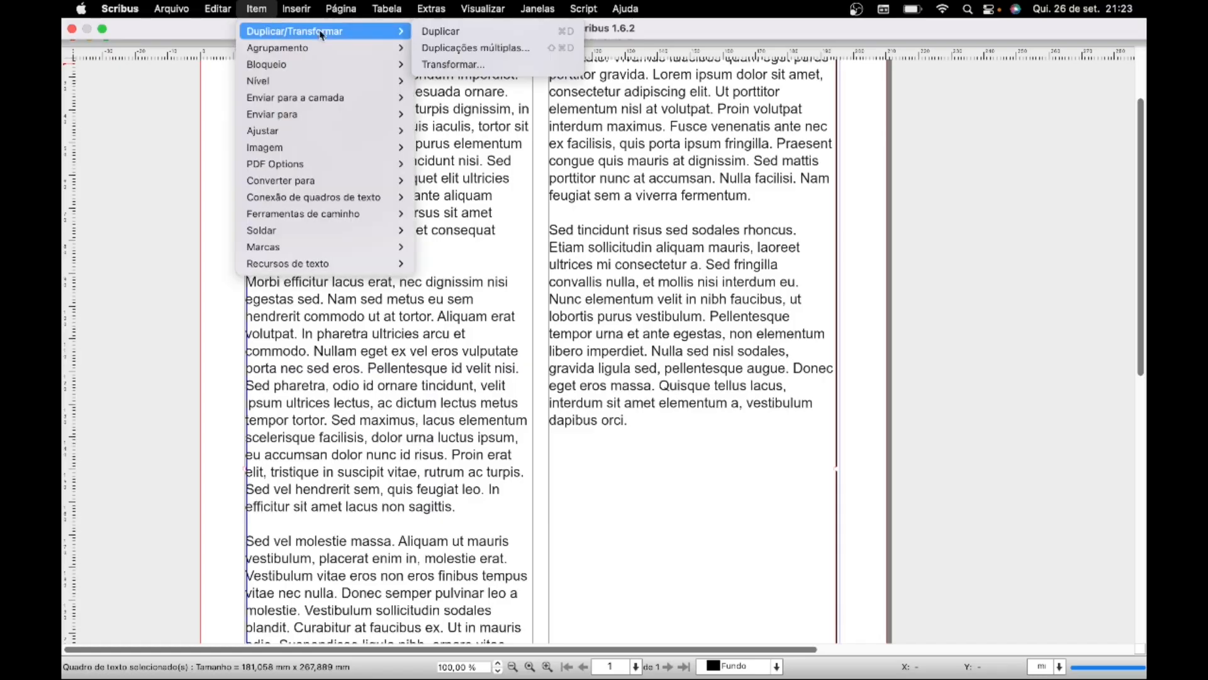
click(437, 32)
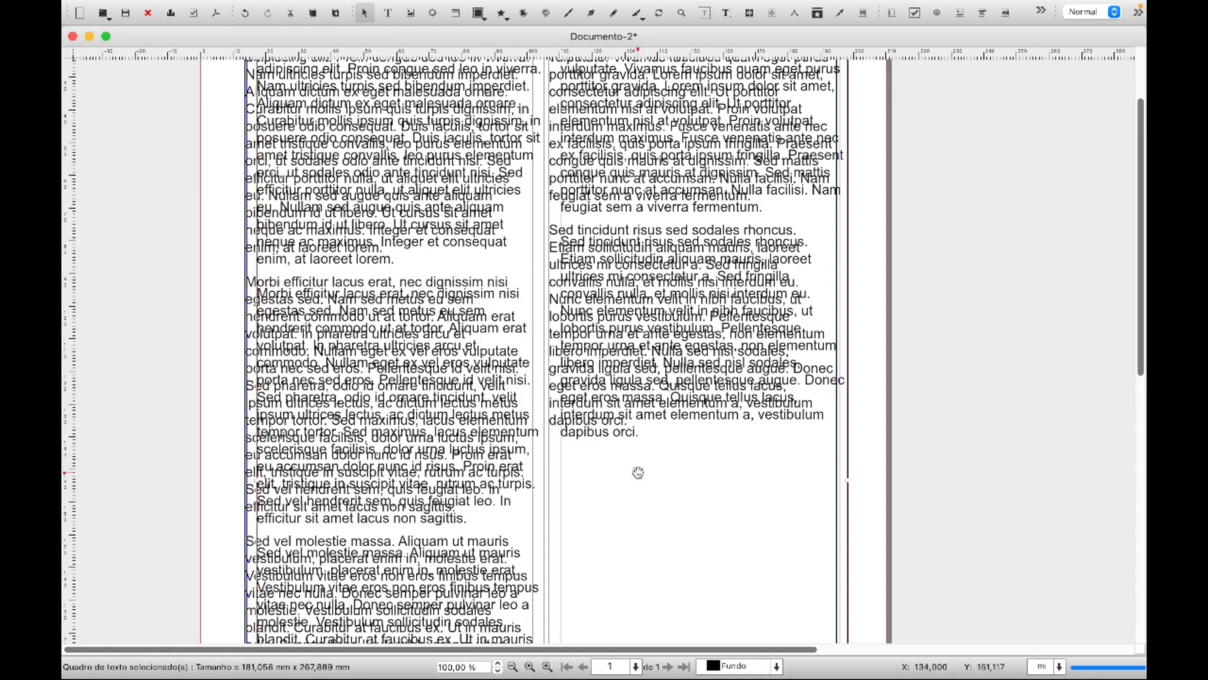
- Move the duplicated text frame to the right past the page edge and delete it
drag(638, 472, 821, 480)
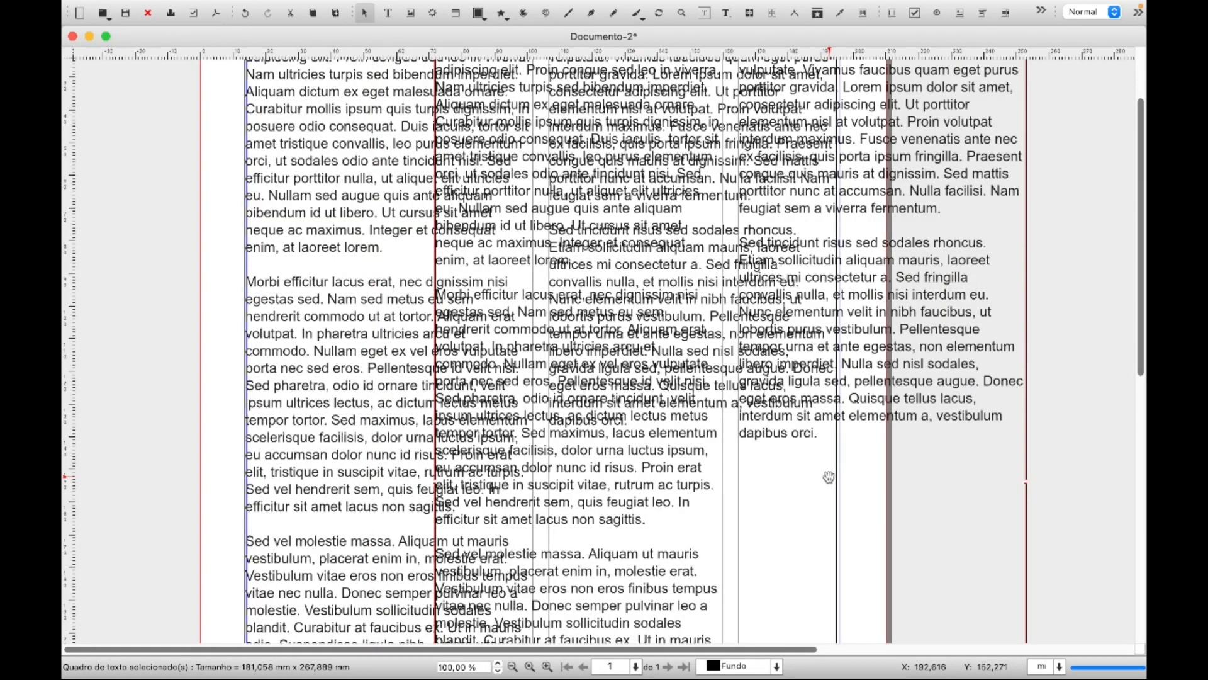
key(Delete)
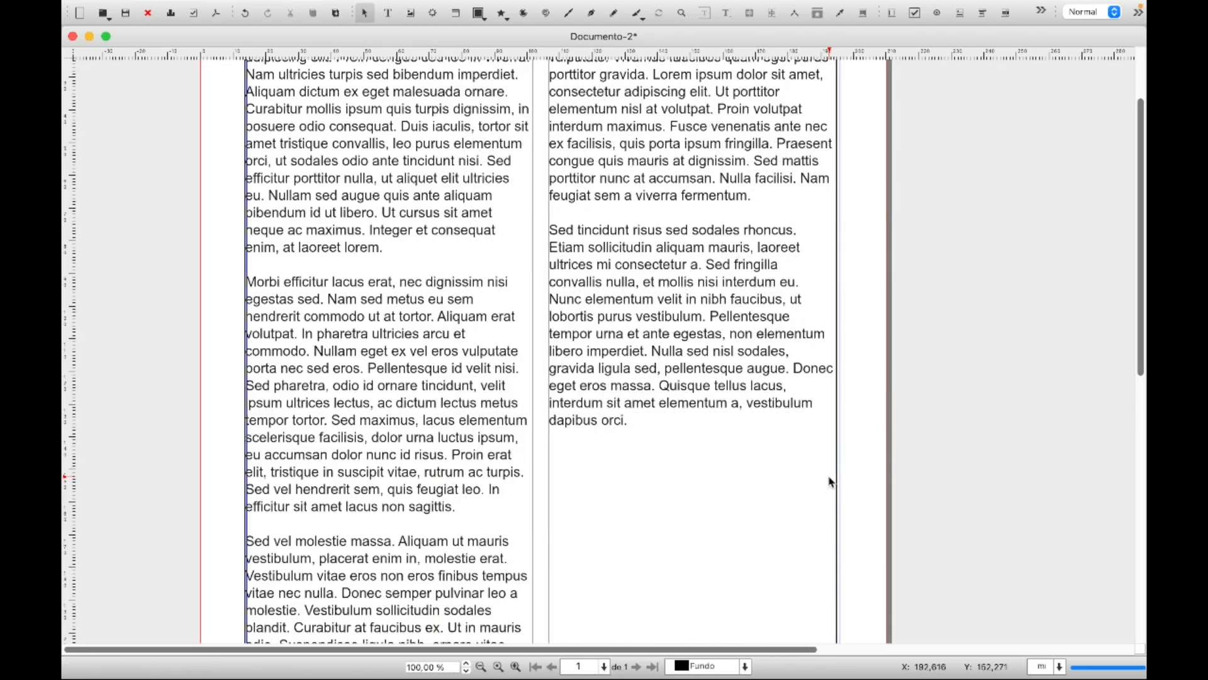
- Use Multiple Duplicate on the text frame by number of copies, set to 1 copy, and select the frame on the page
click(739, 469)
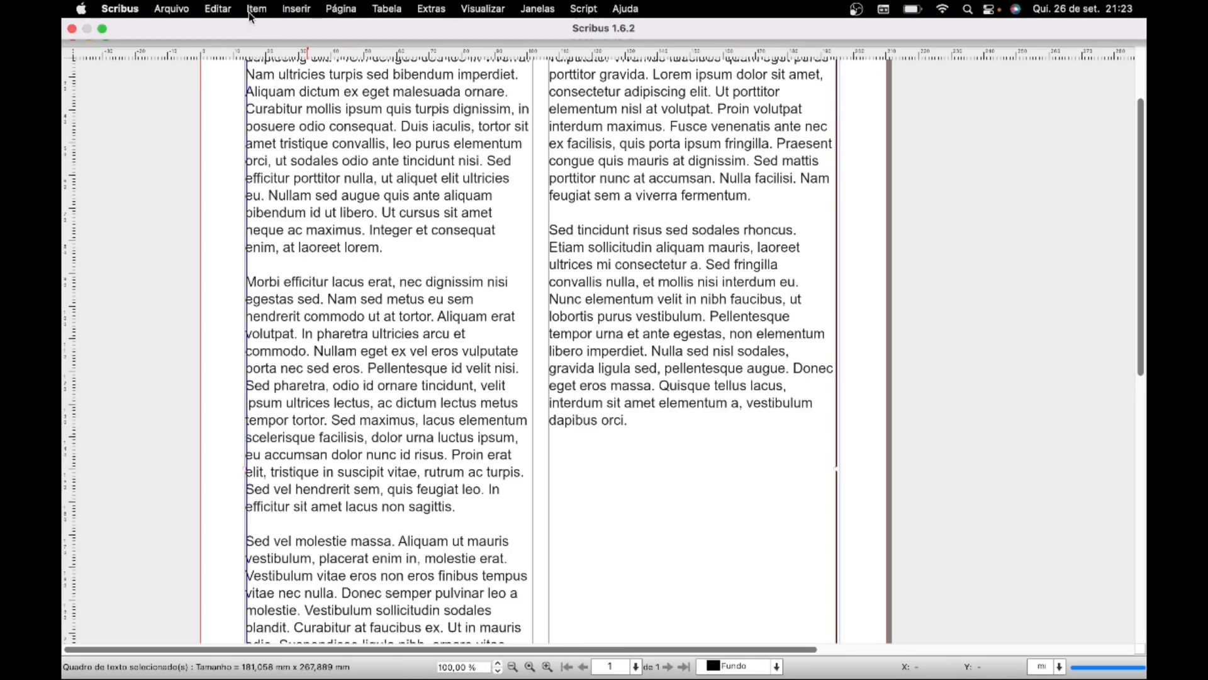
click(253, 10)
mouse_move(307, 29)
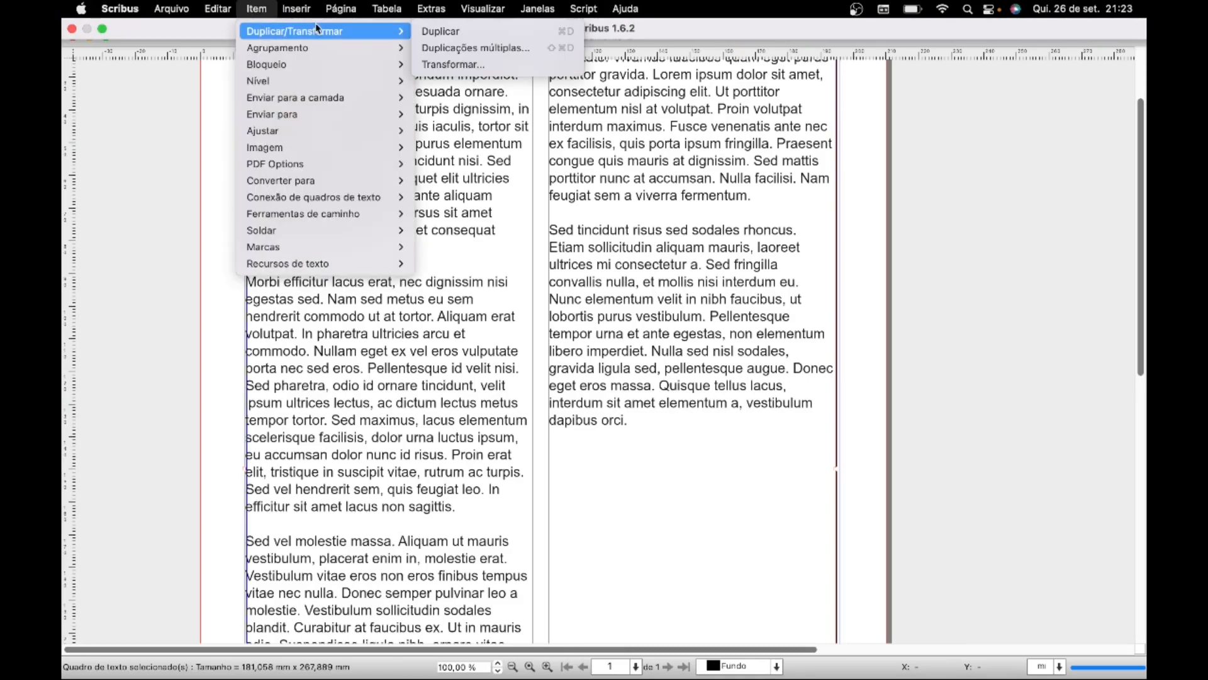
click(467, 49)
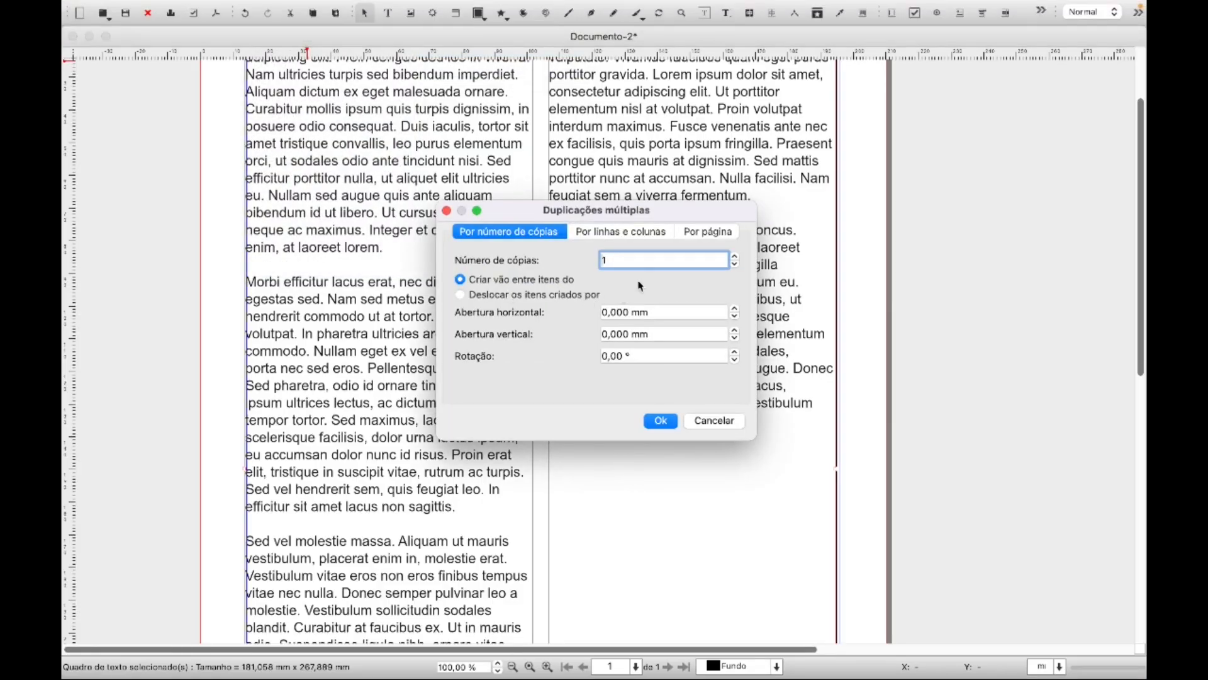
text(1)
click(661, 421)
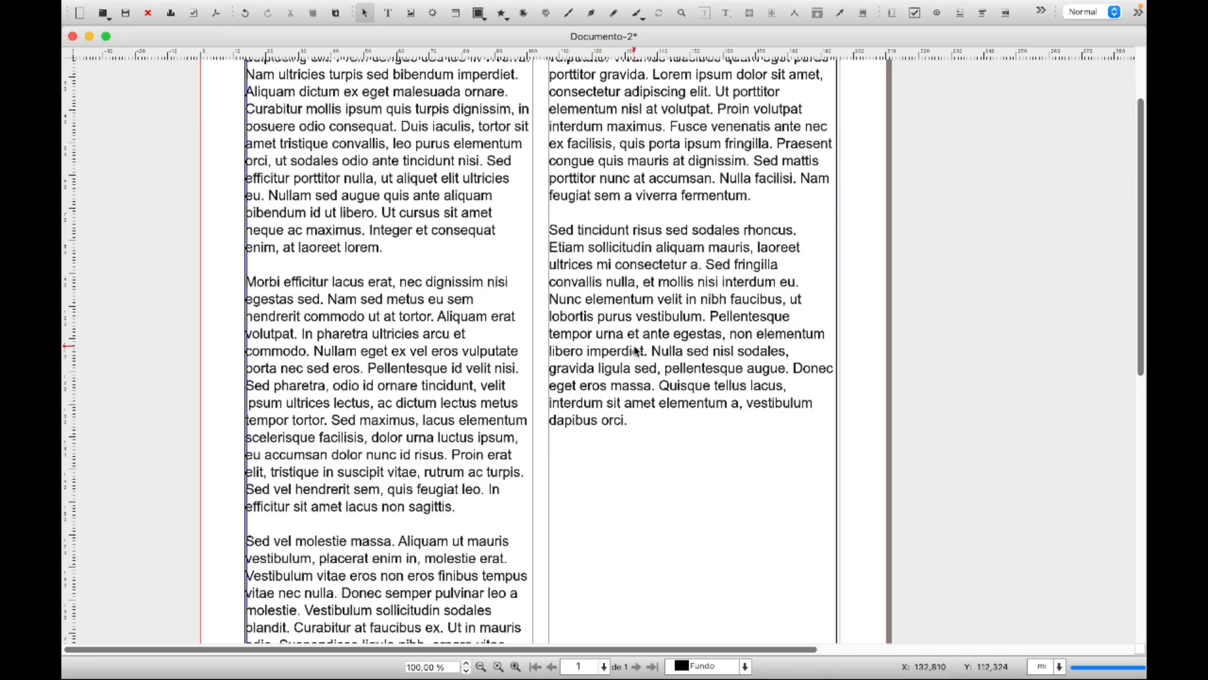
click(515, 324)
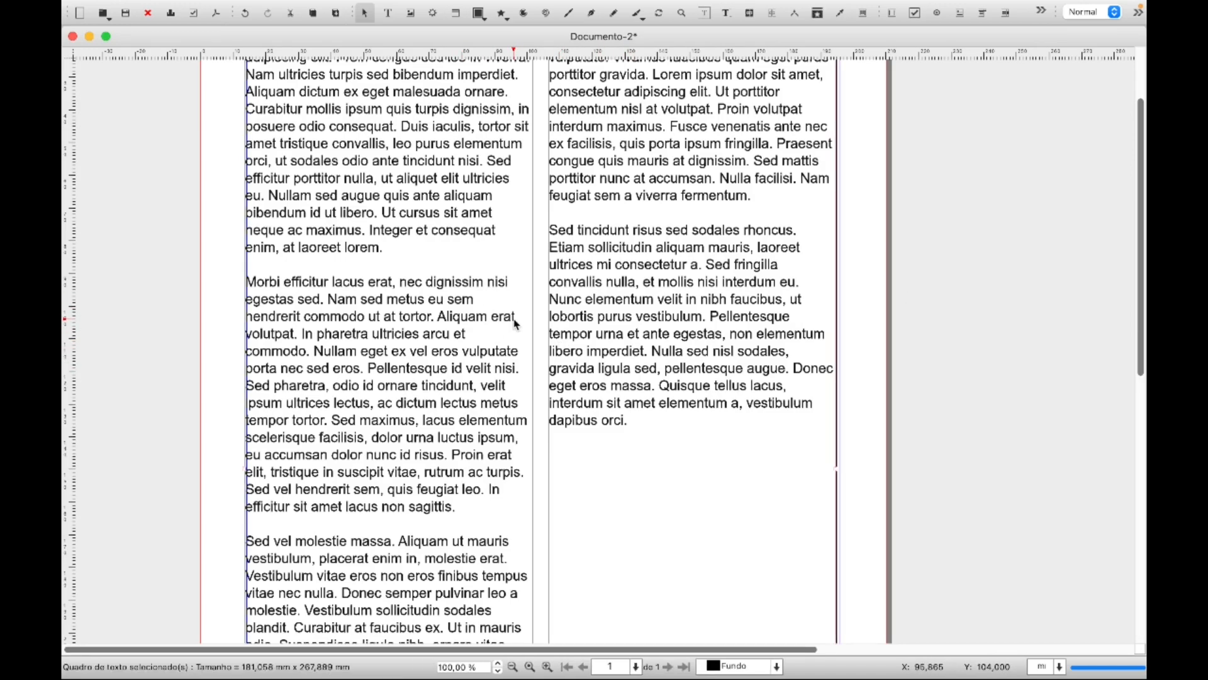
- Pull one duplicate of the text frame right past the page edge, move another above the page's upper-left corner and delete that one
drag(515, 324, 915, 322)
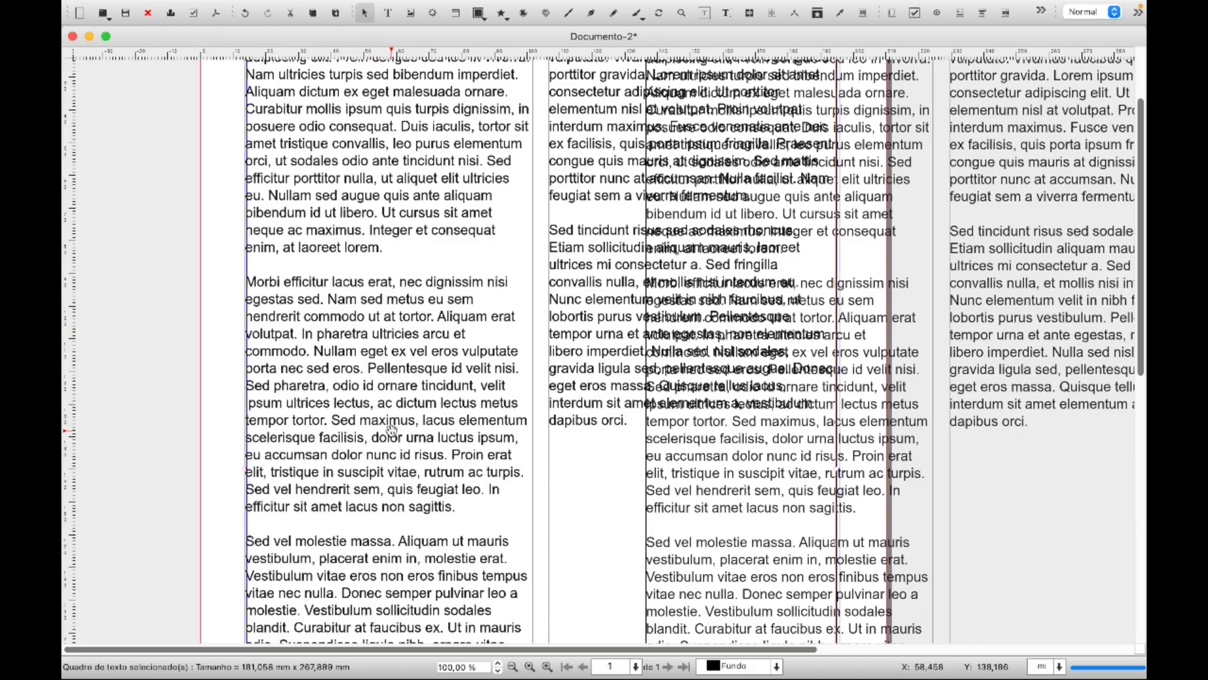
drag(394, 432, 85, 192)
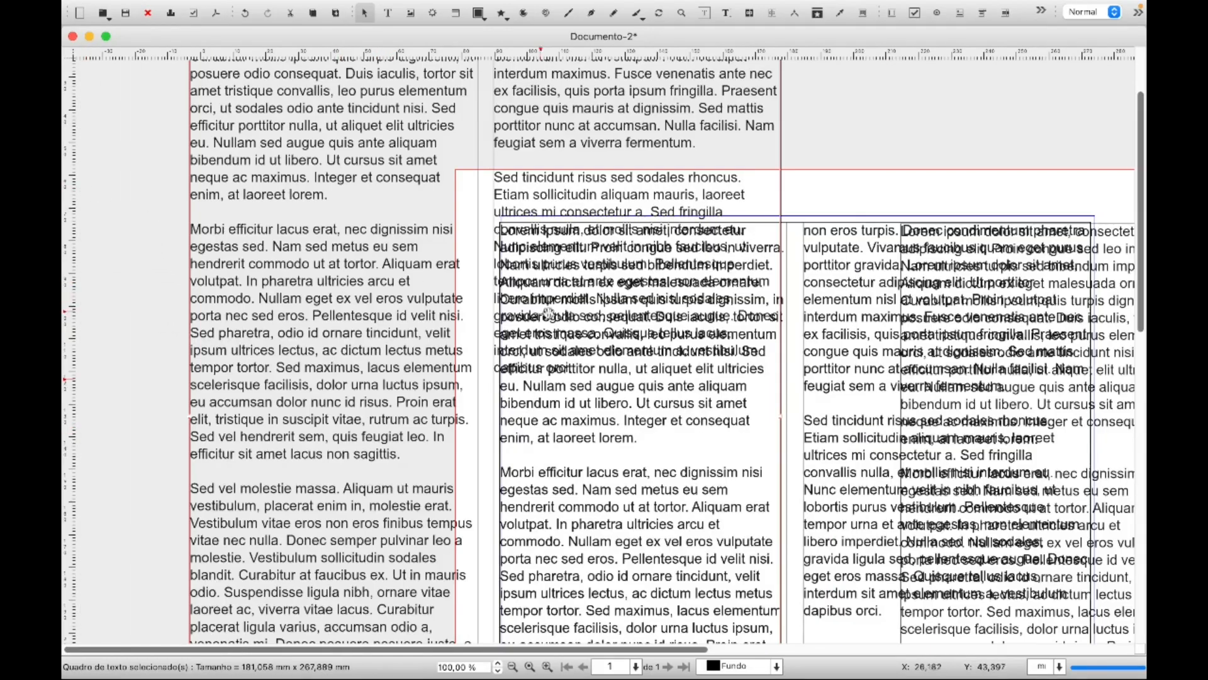
key(super+z)
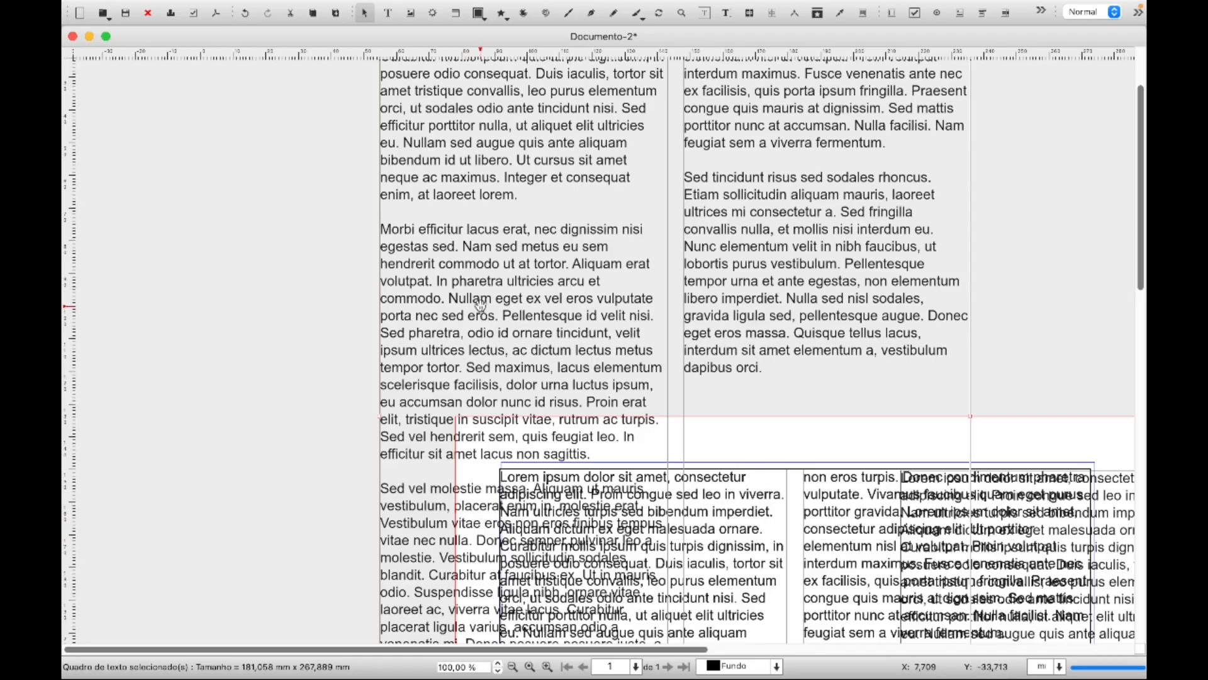
key(Delete)
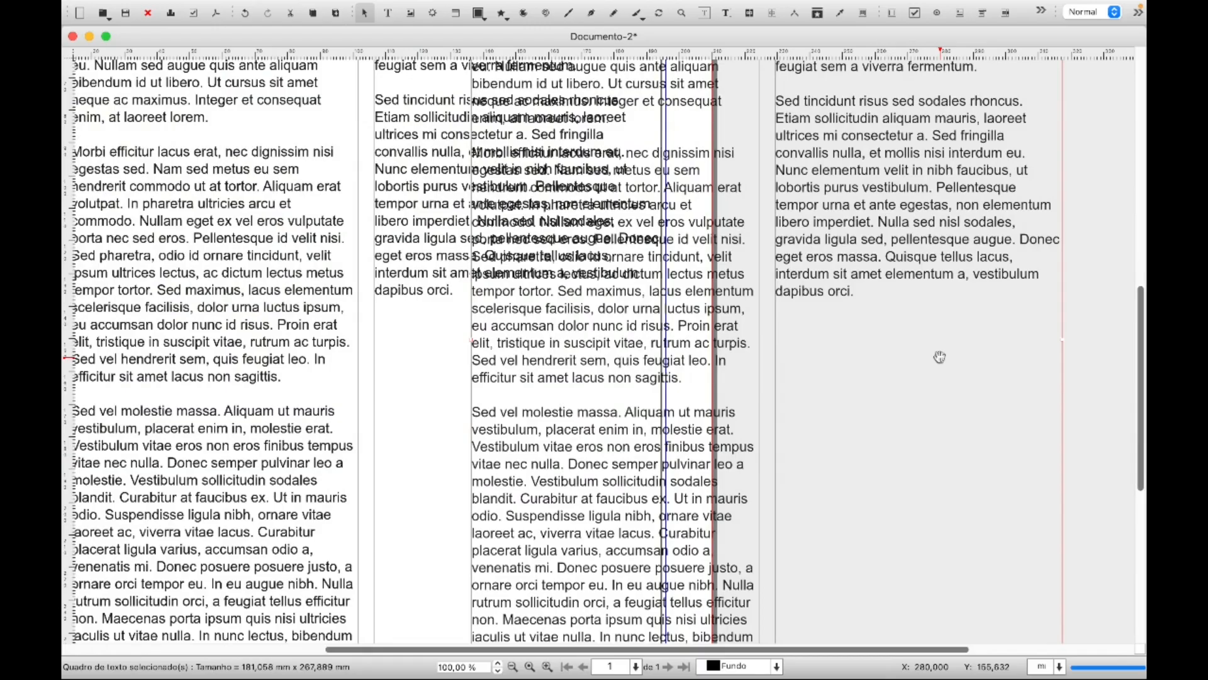
- Delete the duplicate frame beyond the page's right edge and the copy still stacked on the original, keeping only the original frame
key(Delete)
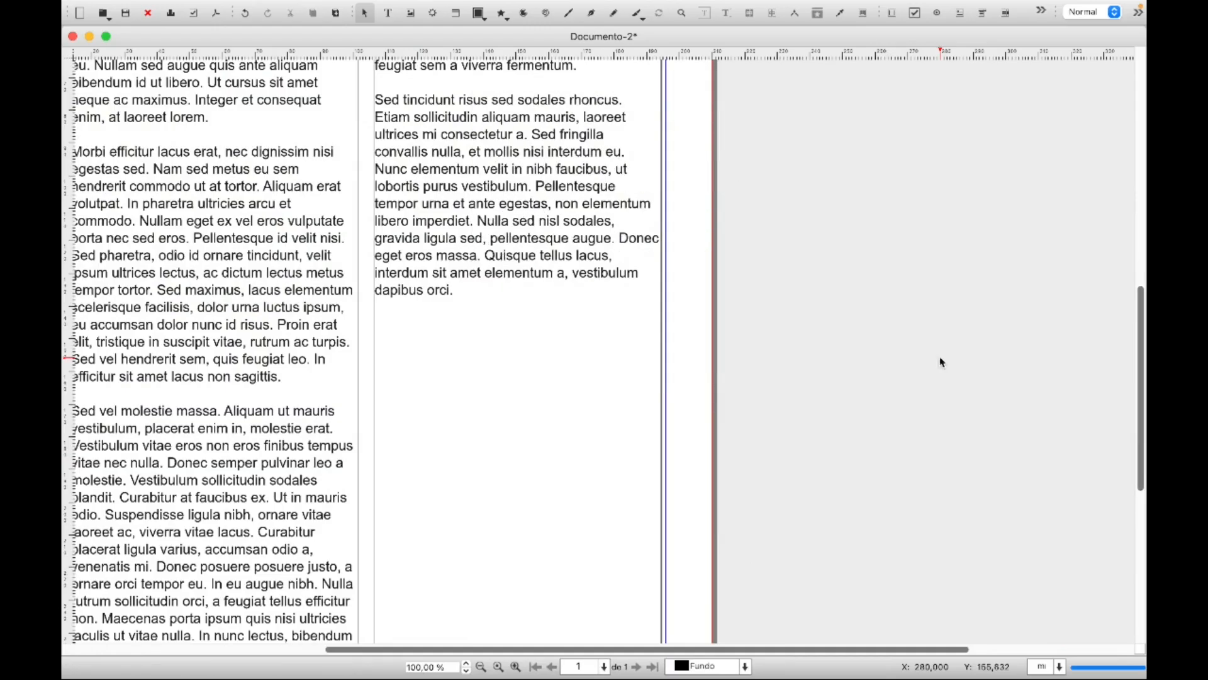
key(ctrl+z)
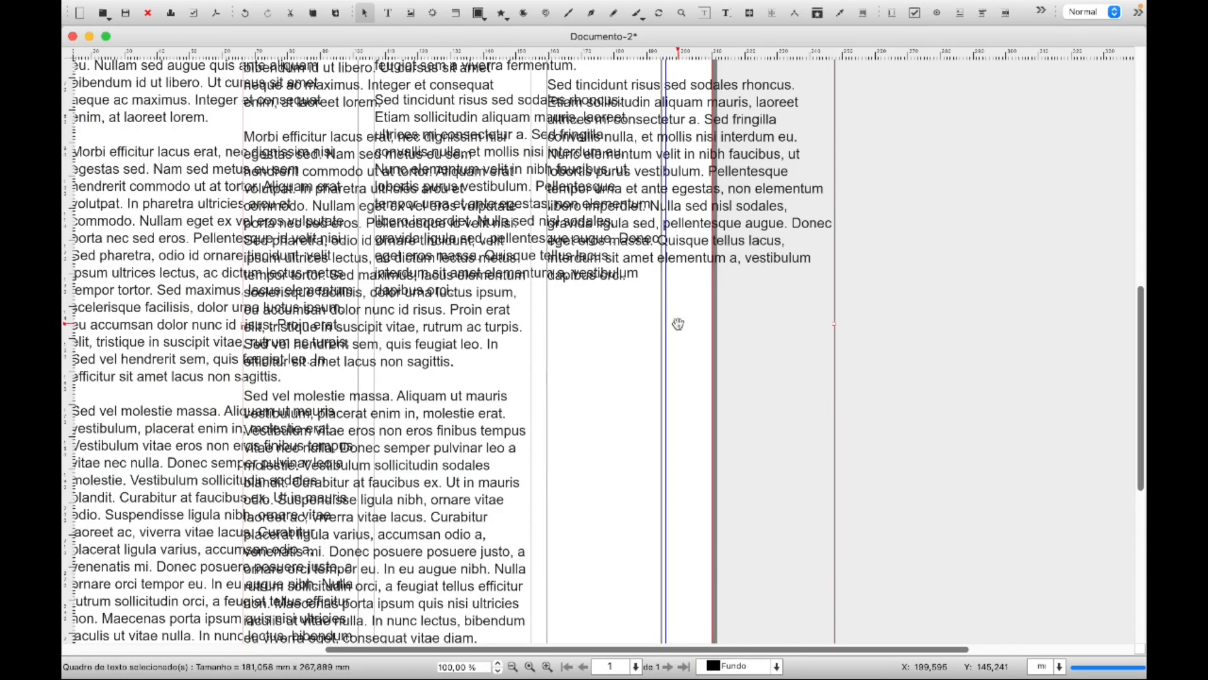
key(Delete)
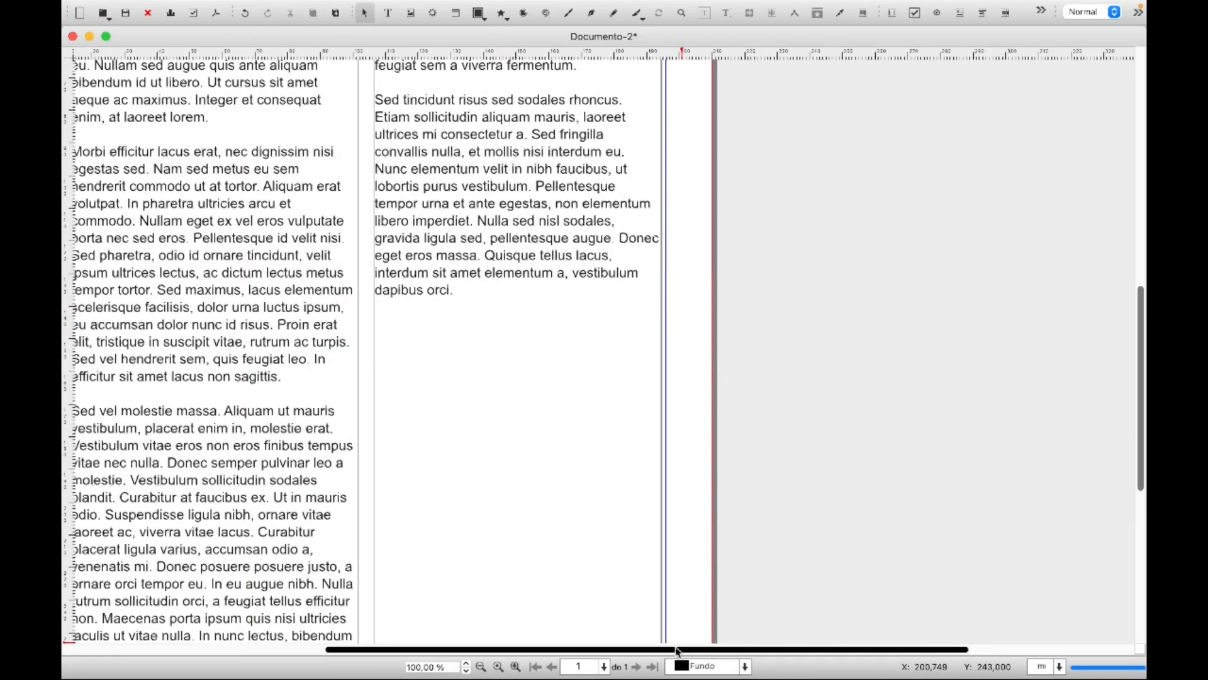
drag(657, 649, 550, 650)
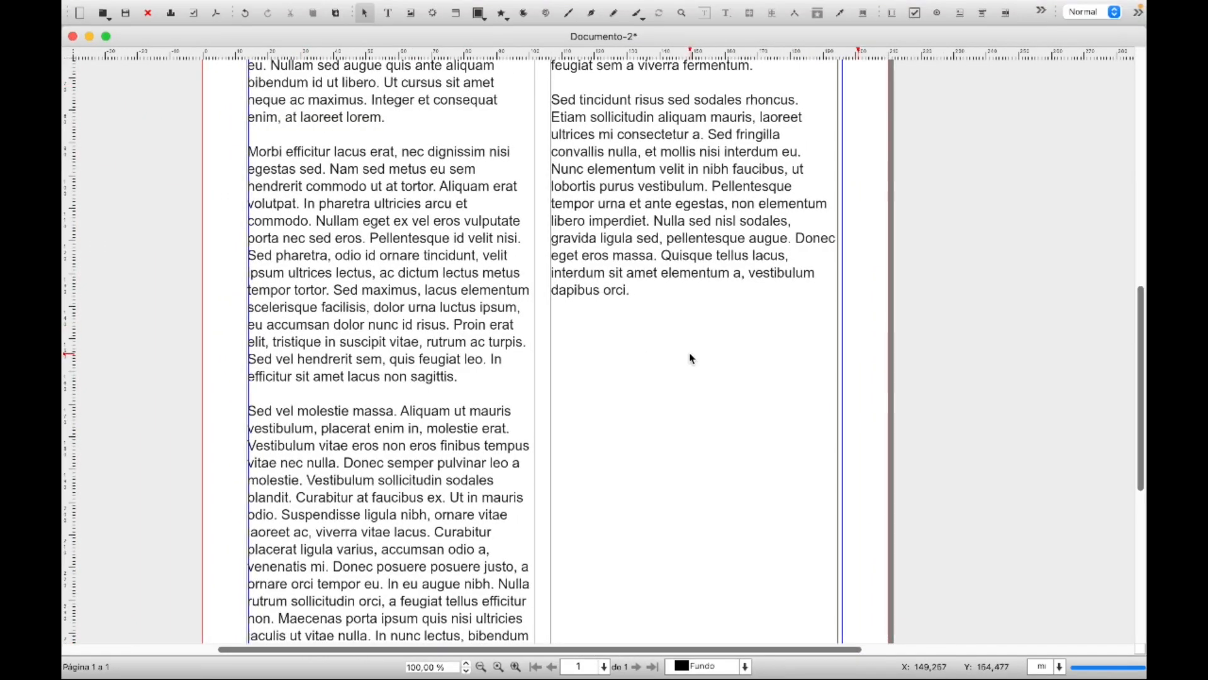
- Start a Transform on the two-column text frame and add a skew (Inclinação) operation to it
click(306, 245)
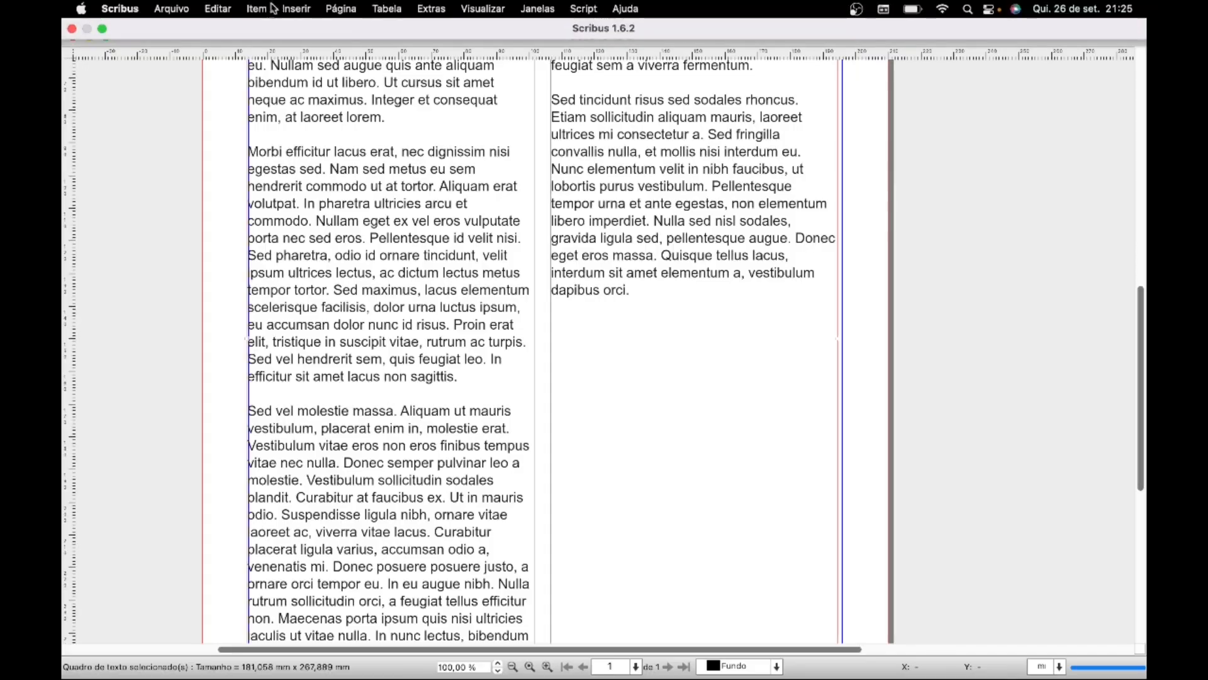
click(259, 14)
mouse_move(266, 32)
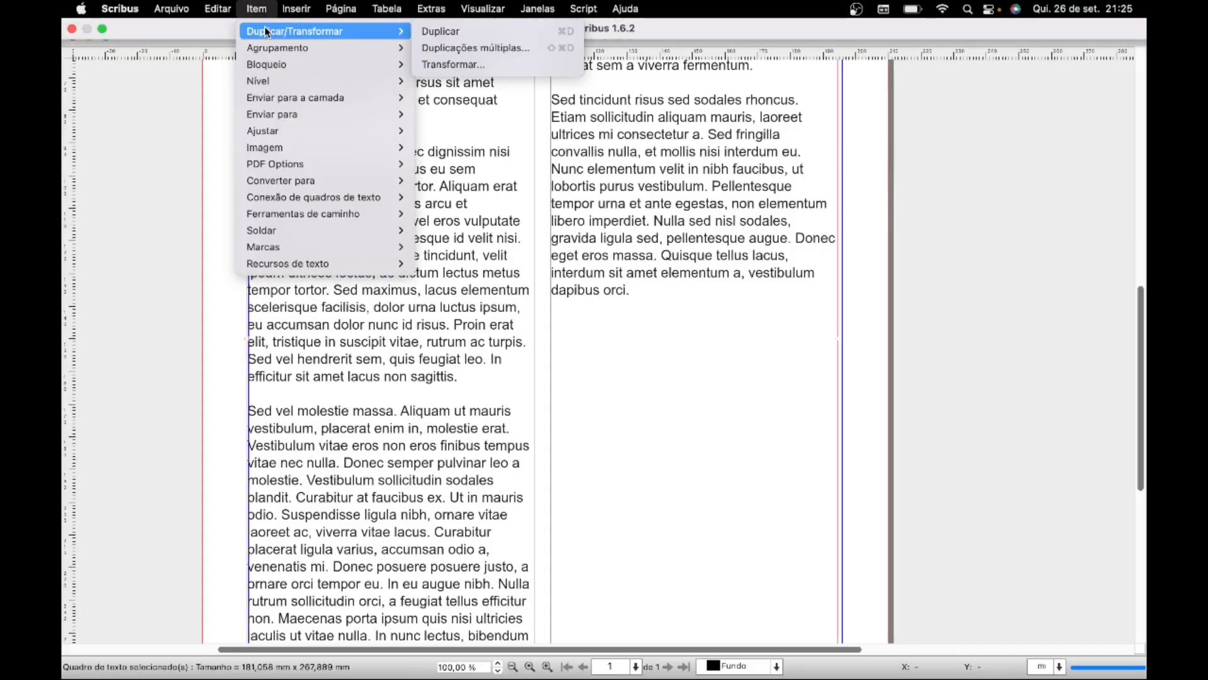
click(453, 64)
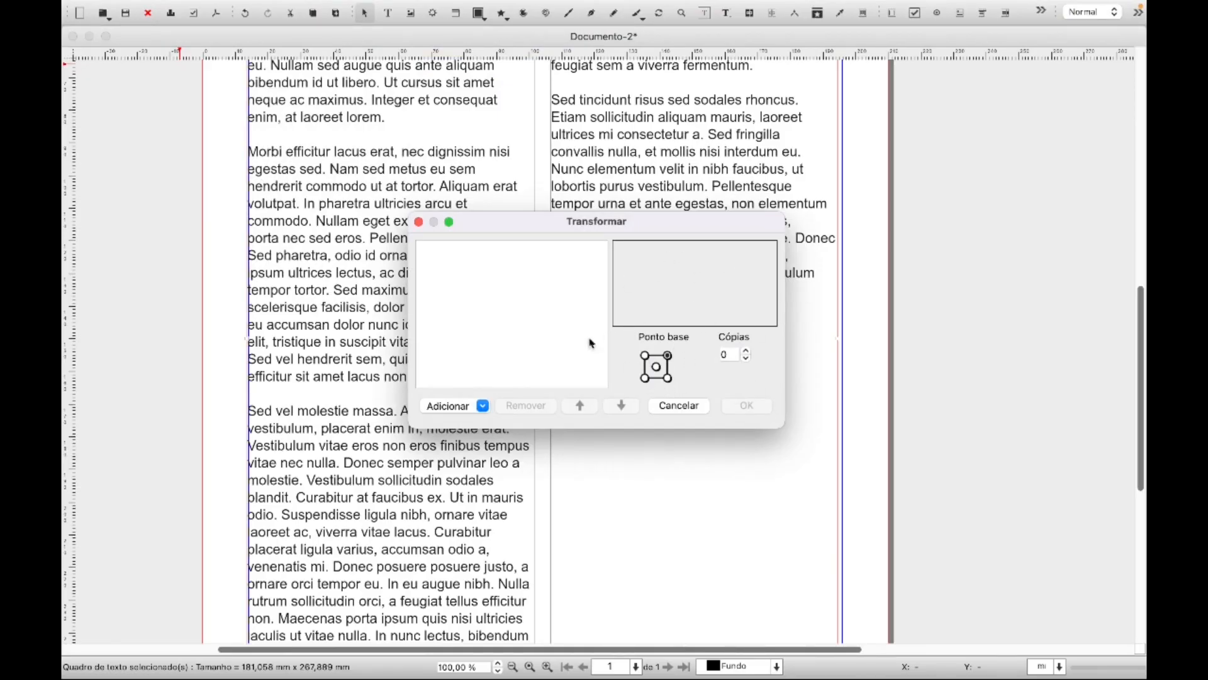
click(484, 406)
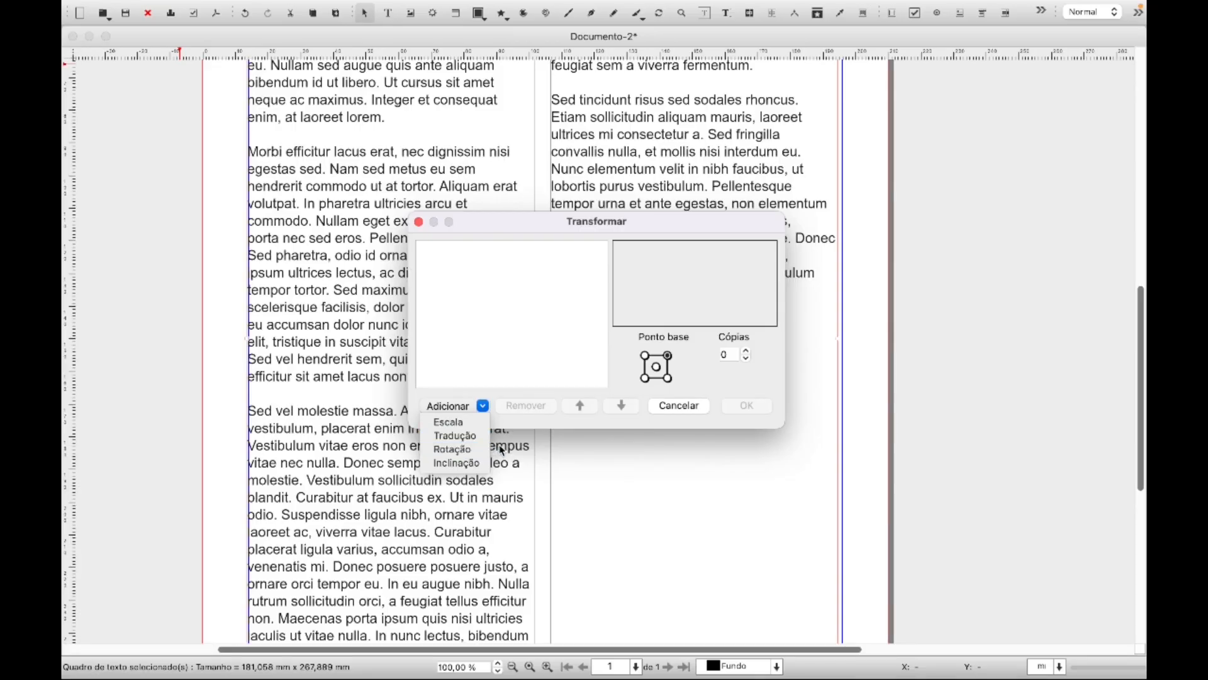
click(464, 464)
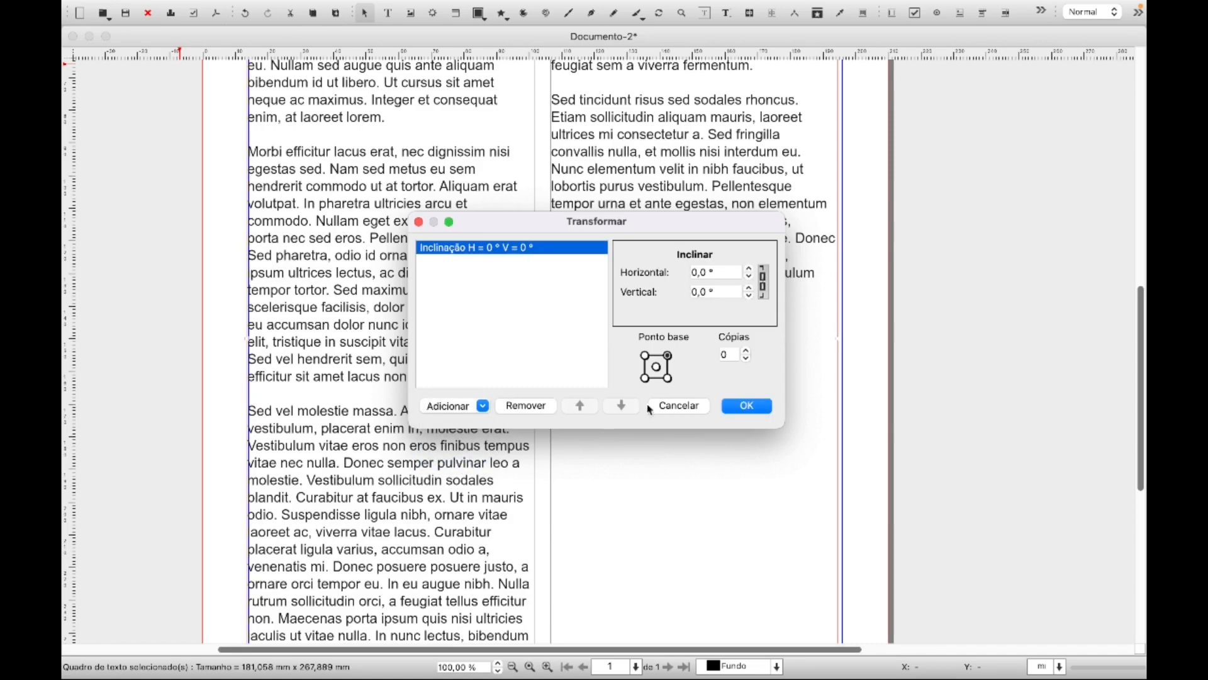
- Set the linked horizontal and vertical skew to 5°, the base point to the upper-left corner and copies to 1, and apply the transformation
click(750, 269)
click(750, 269)
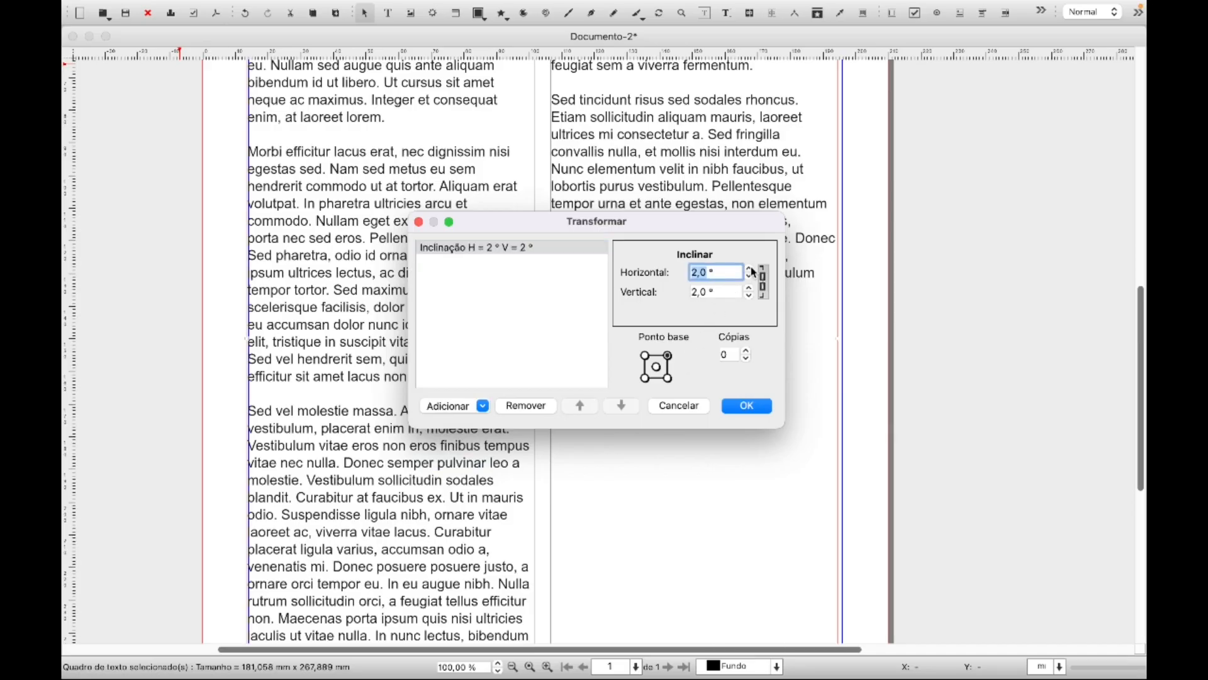
click(750, 269)
click(750, 269)
click(747, 350)
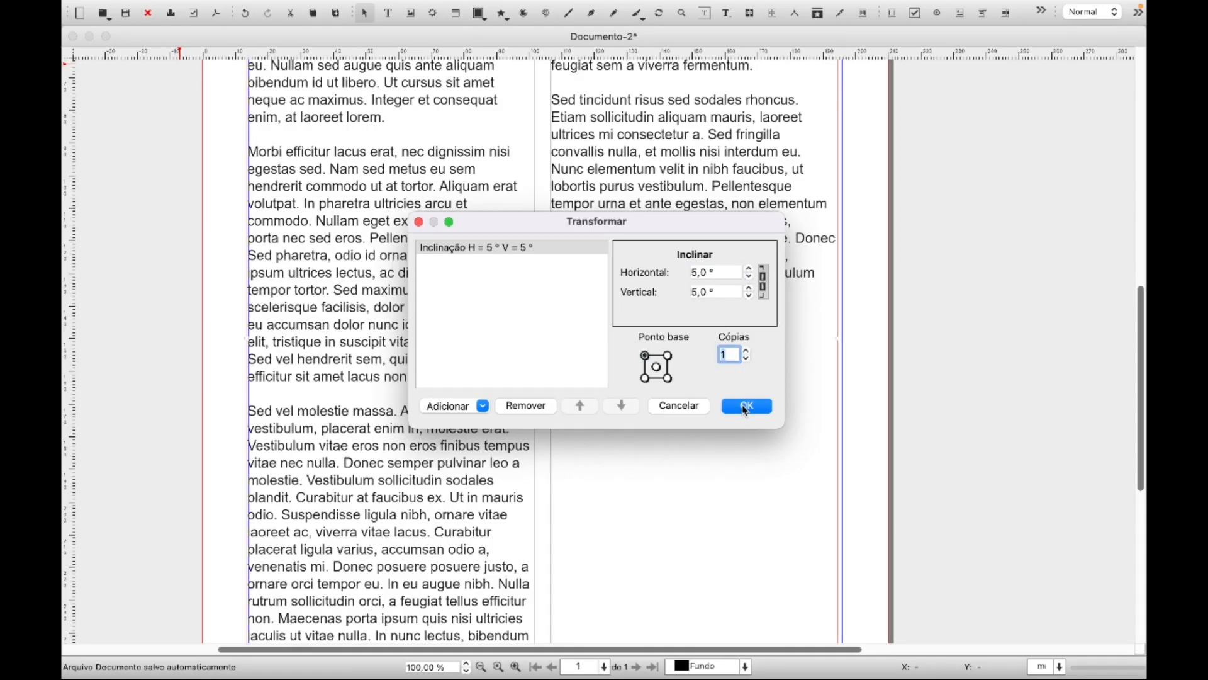
click(745, 410)
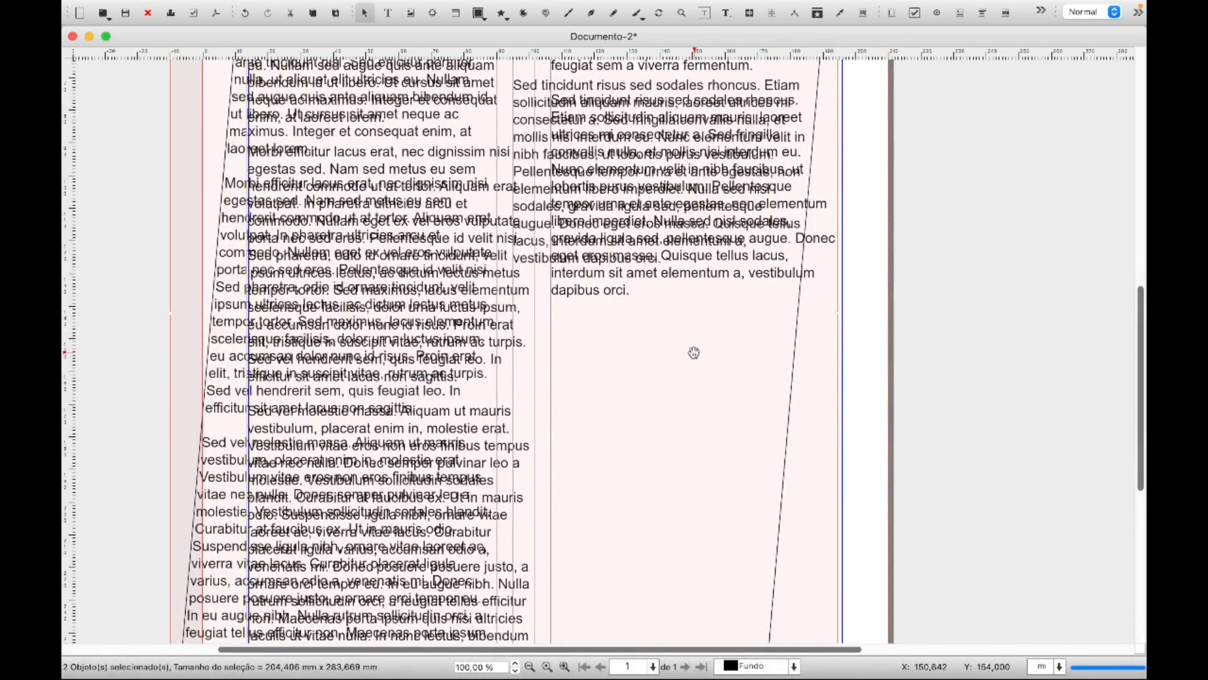
- Deselect both frames, select only the skewed copy of the text frame and delete it
click(999, 393)
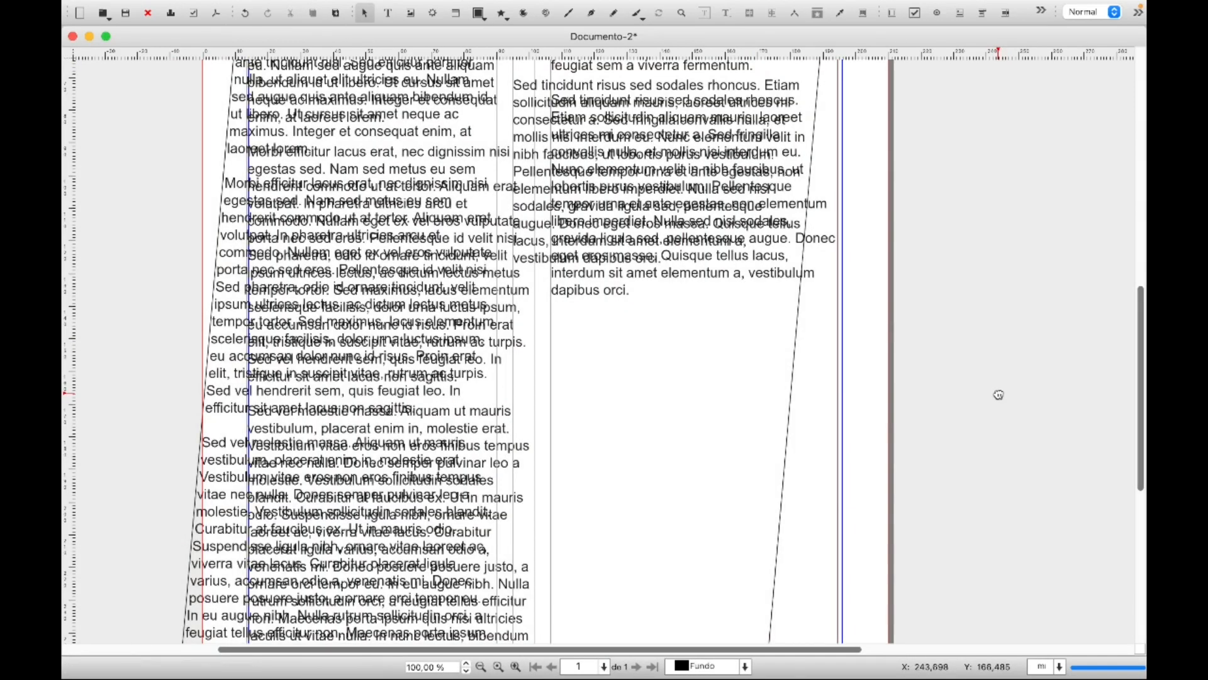
click(773, 465)
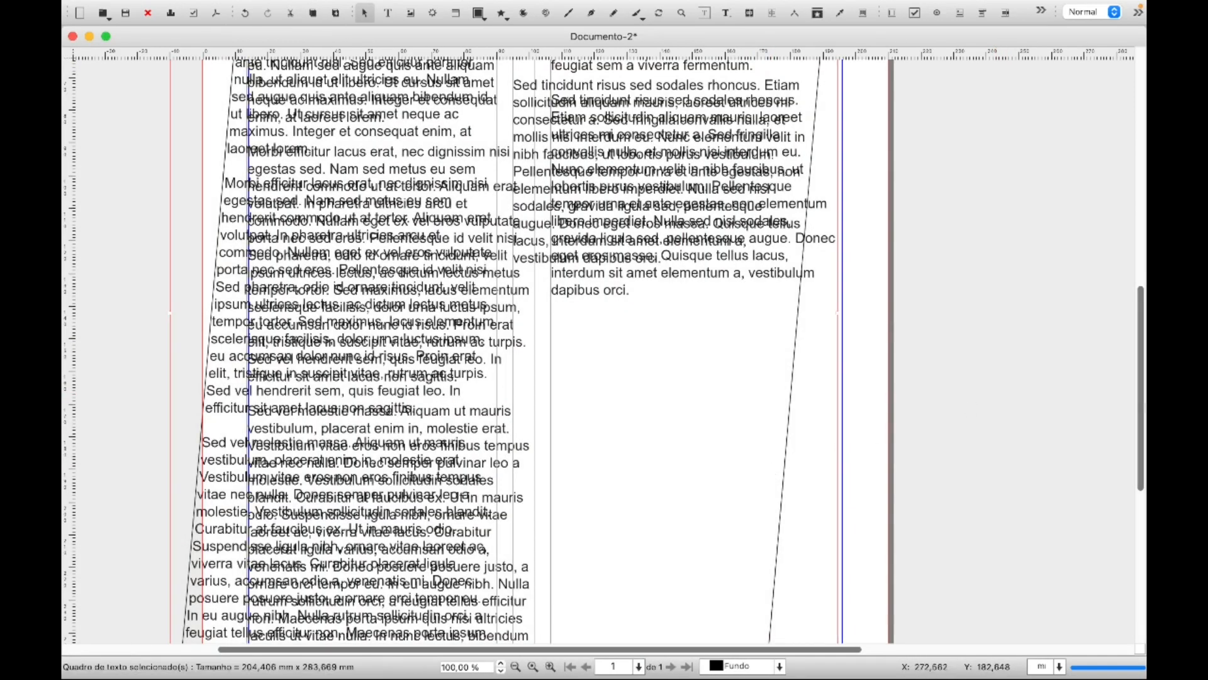
key(Delete)
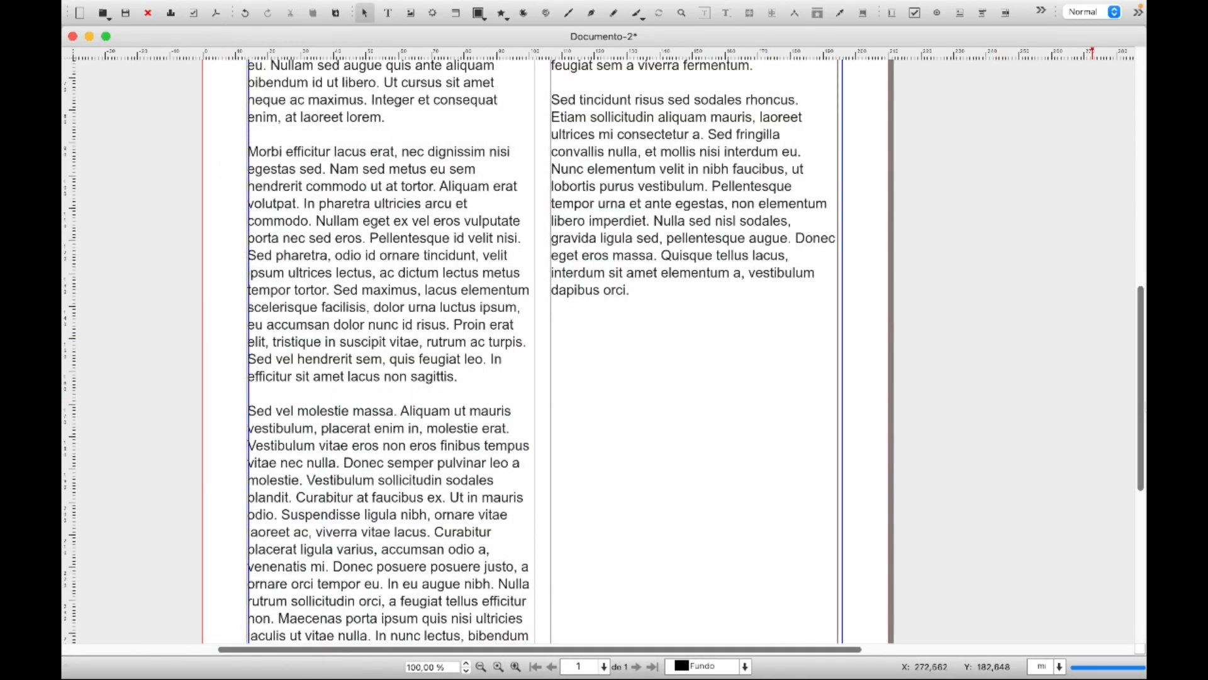